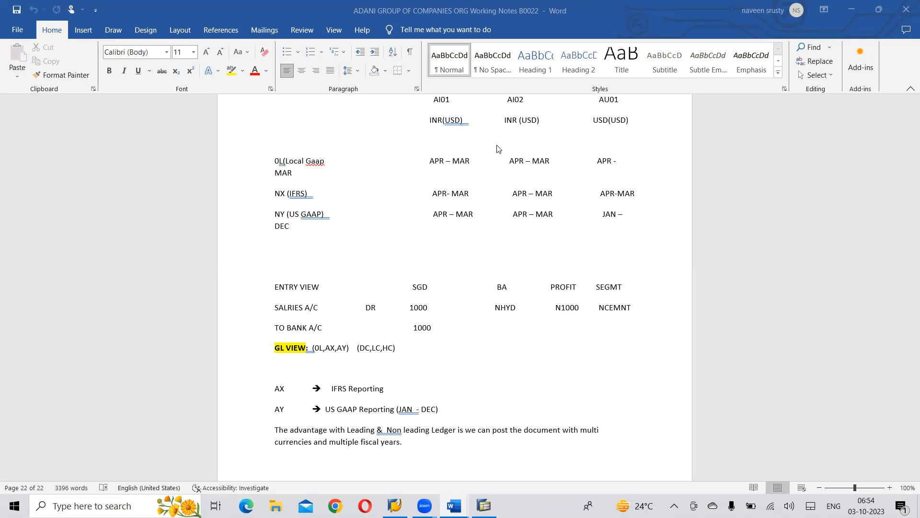
Switch to the SAP FI CO on S4 HANA material notes and review the New General Ledger configuration steps.
key("alt+Tab")
key("Tab")
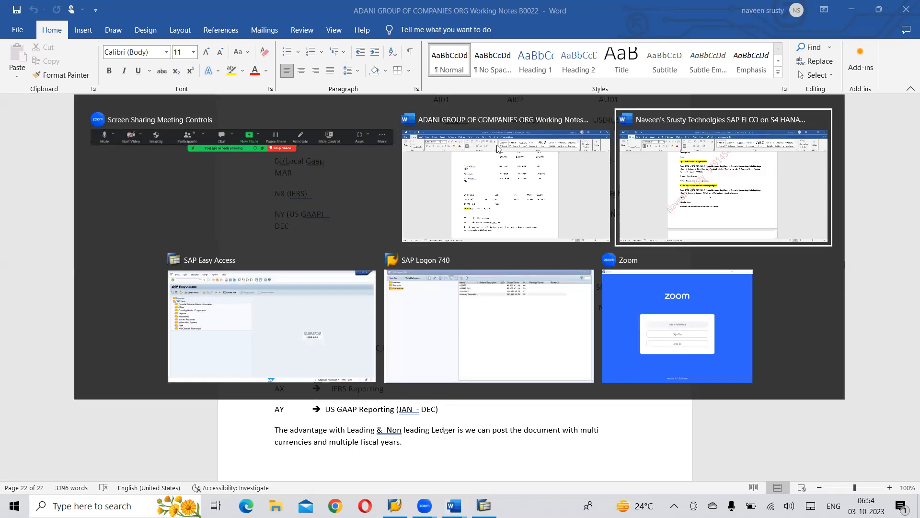
scroll(497, 145, "up", 6)
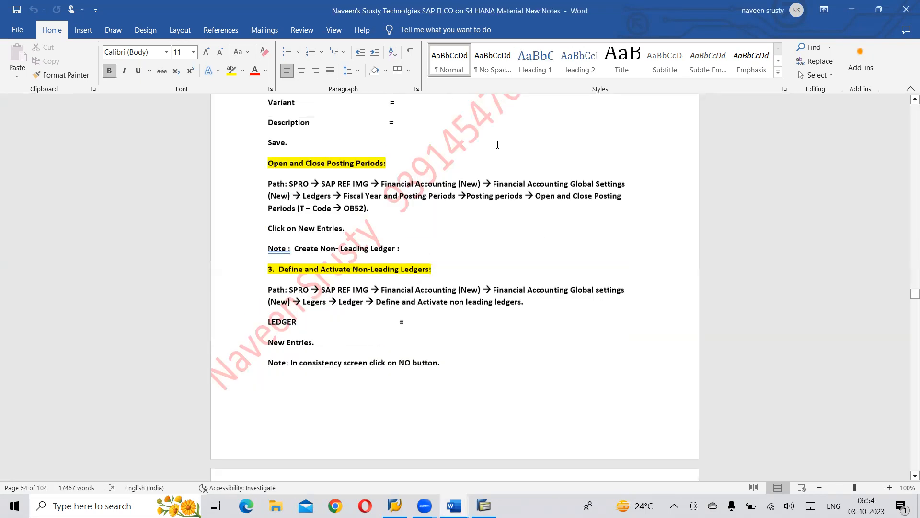
scroll(497, 145, "up", 2)
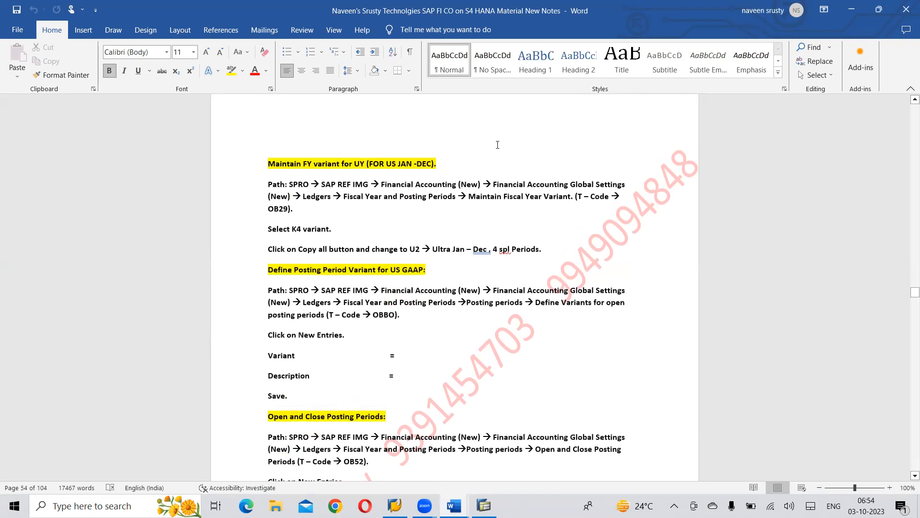
scroll(497, 145, "down", 16)
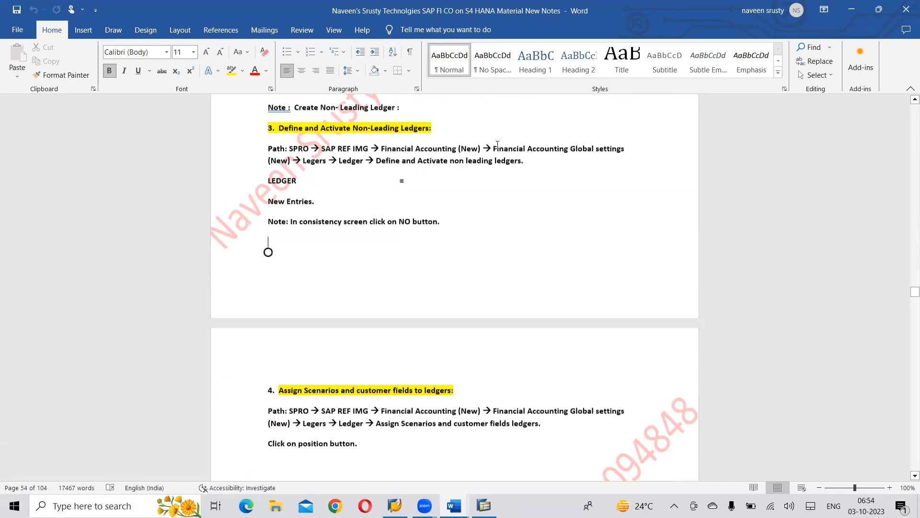
scroll(498, 144, "down", 10)
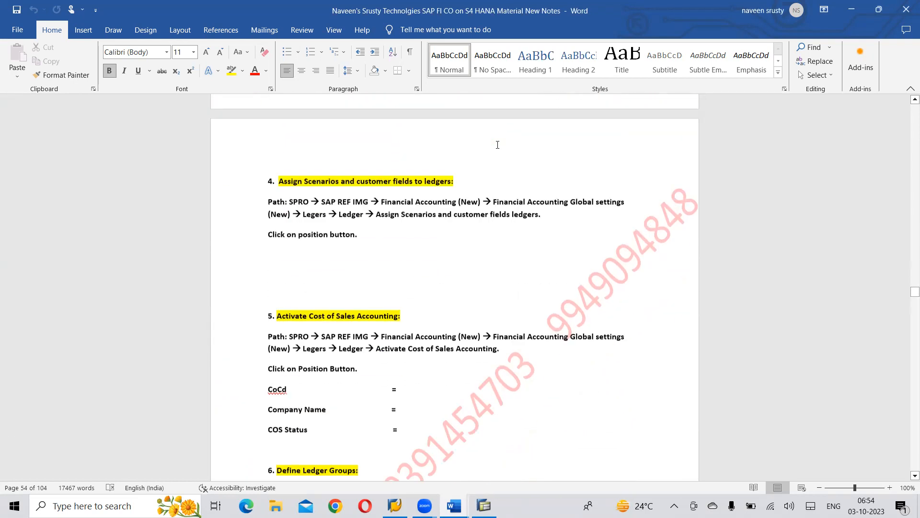
scroll(497, 144, "down", 8)
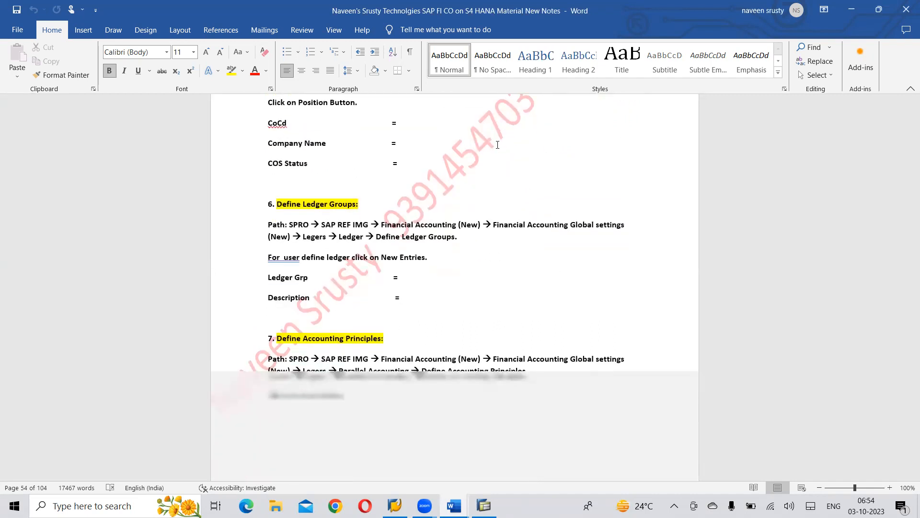
scroll(497, 145, "up", 20)
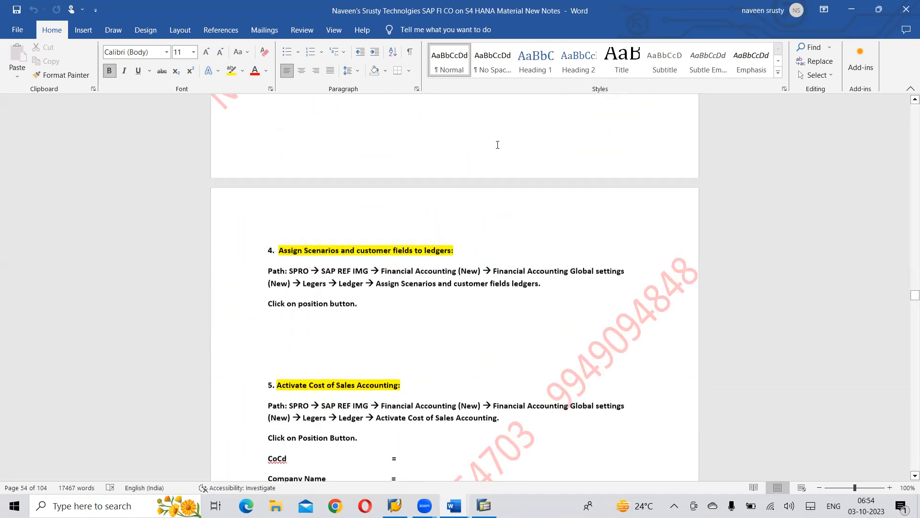
scroll(498, 144, "up", 10)
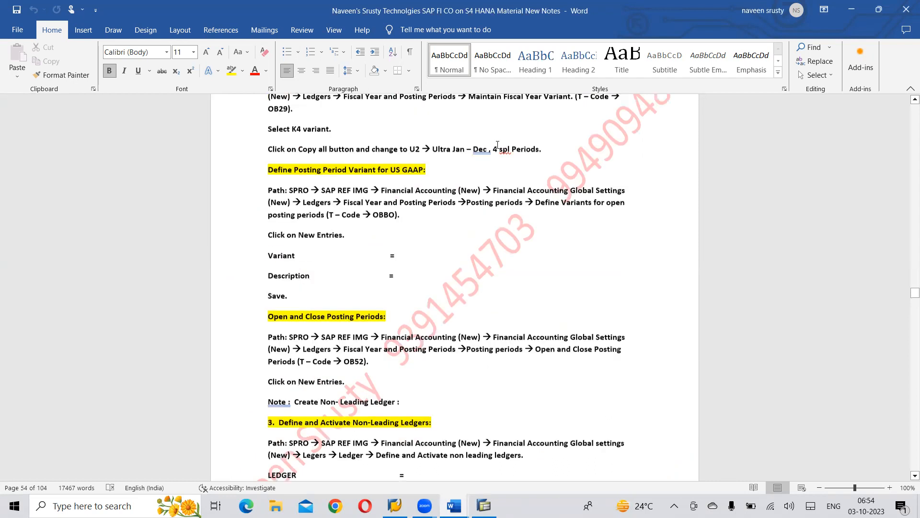
scroll(497, 144, "up", 13)
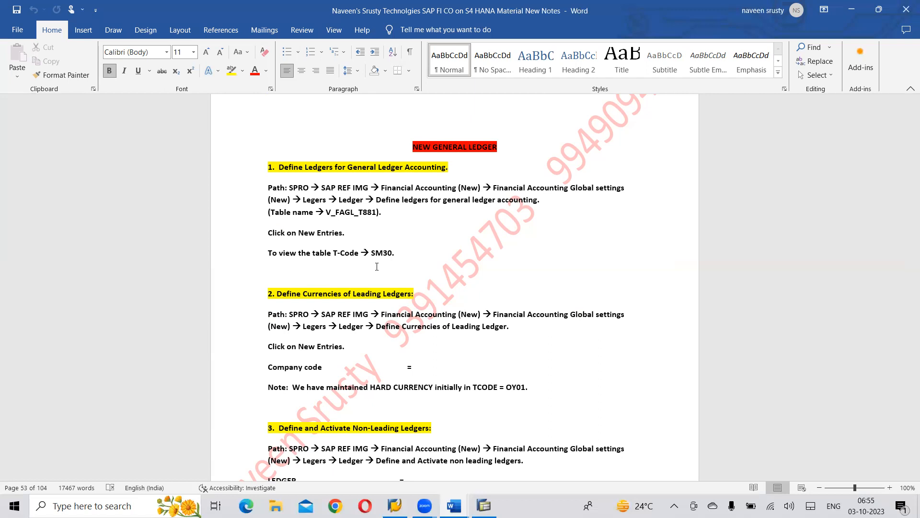
Switch to SAP Easy Access, run transaction SPRO and display the SAP Reference IMG.
key("alt+Tab")
key("alt+Tab")
key("alt+Tab")
key("alt+Tab")
left_click(376, 266)
type("spro")
key("Return")
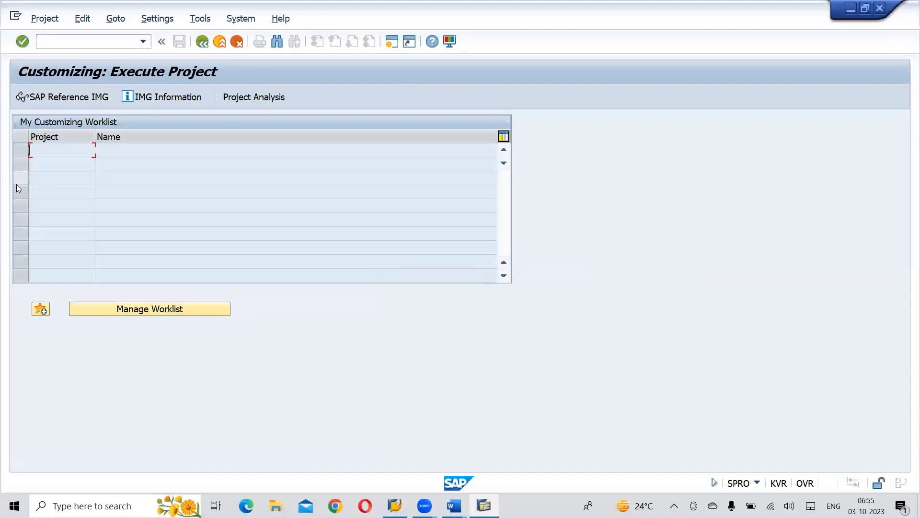
left_click(71, 99)
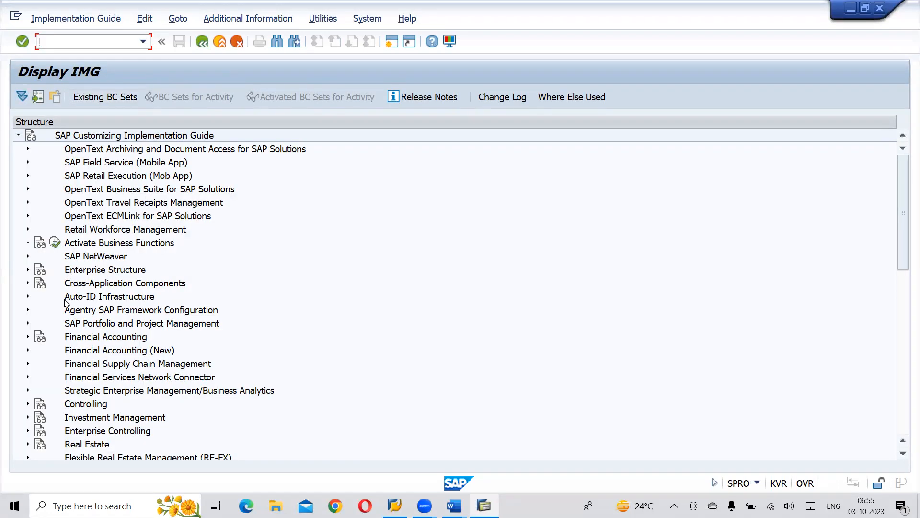
Open Define Currencies of Leading Ledger under Financial Accounting (New), Financial Accounting Global Settings (New), Ledgers, Ledger.
left_click(28, 351)
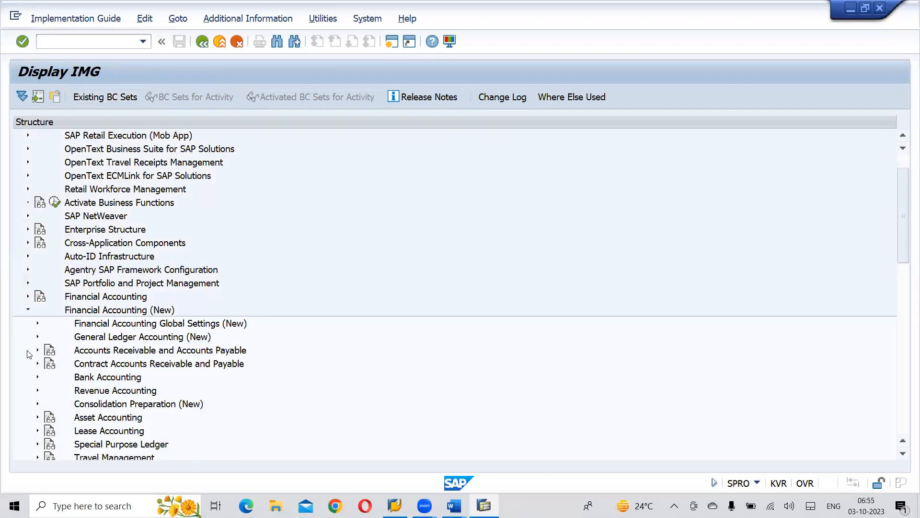
left_click(37, 324)
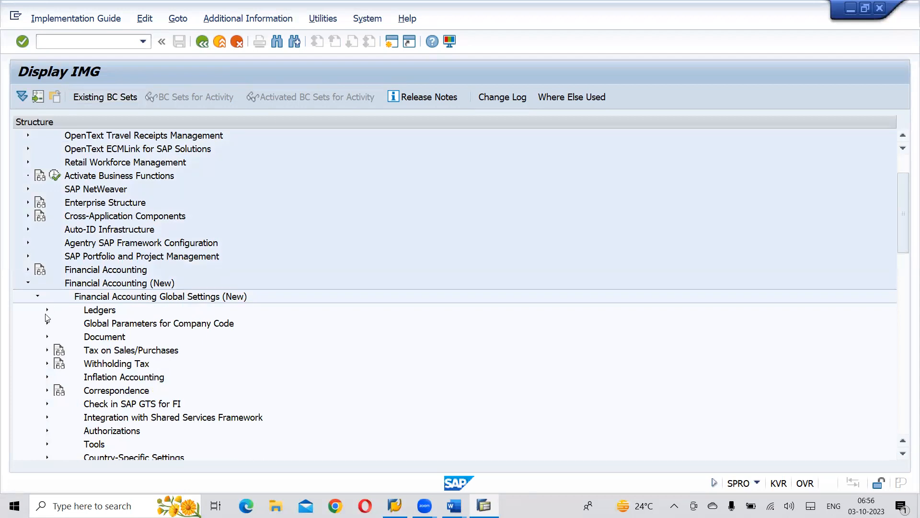
left_click(48, 311)
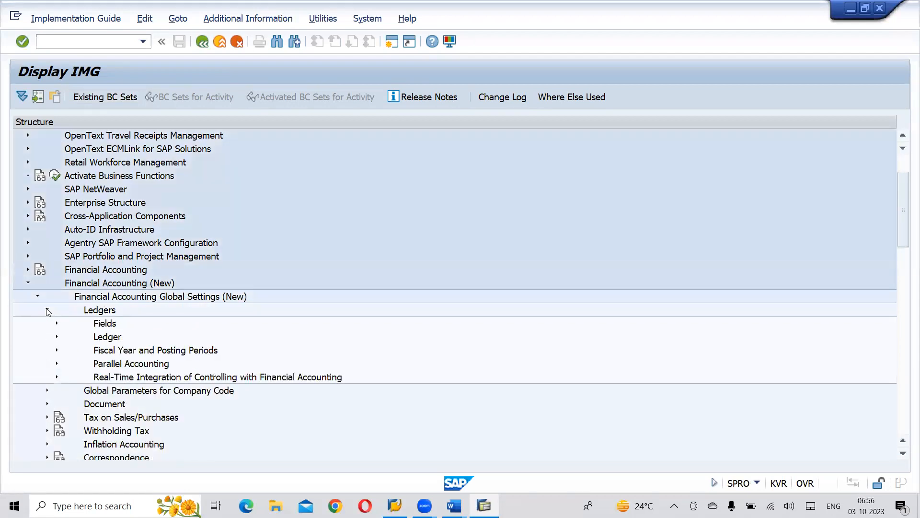
left_click(56, 337)
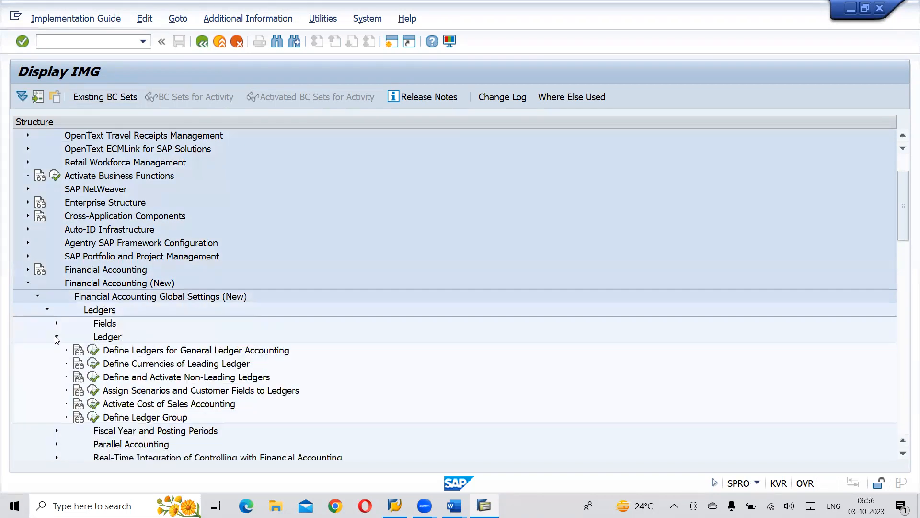
left_click(143, 363)
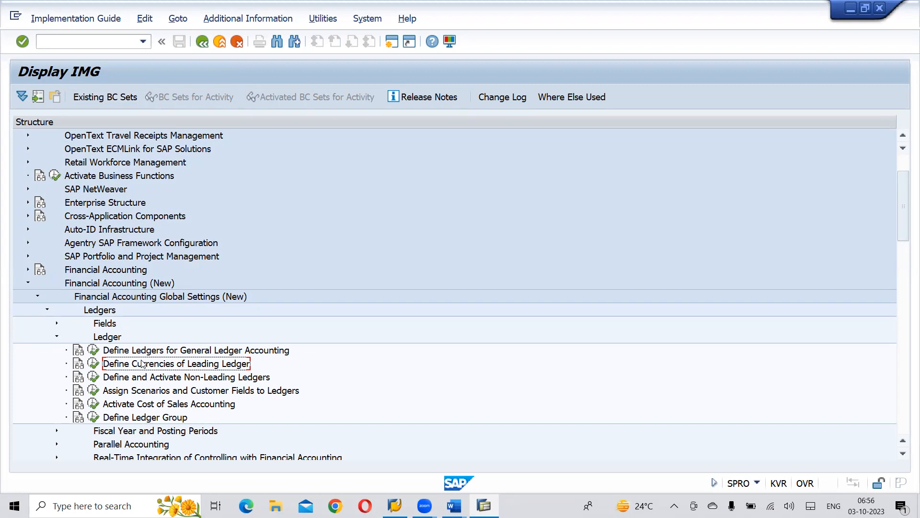
left_click(94, 366)
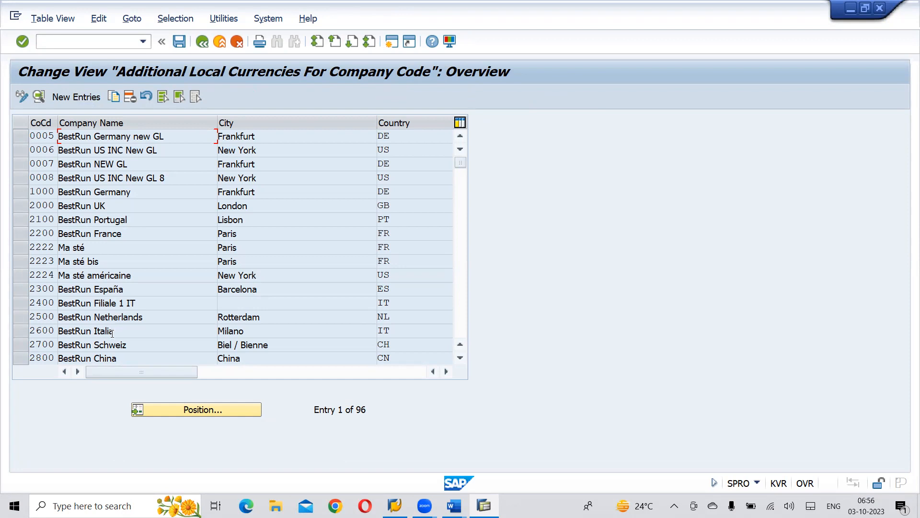
Try to create a new additional local currencies entry for company code AI01, and discard the entry.
left_click(75, 97)
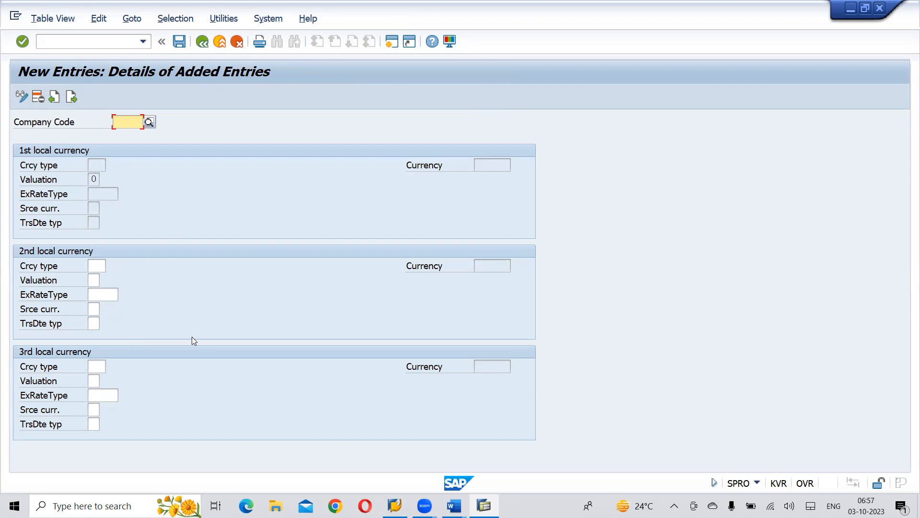
key("alt+Tab")
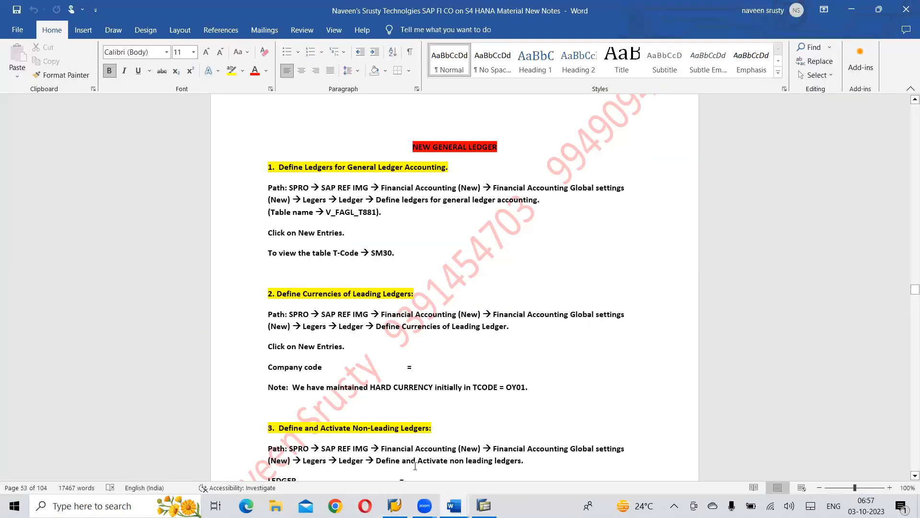
key("alt+Tab")
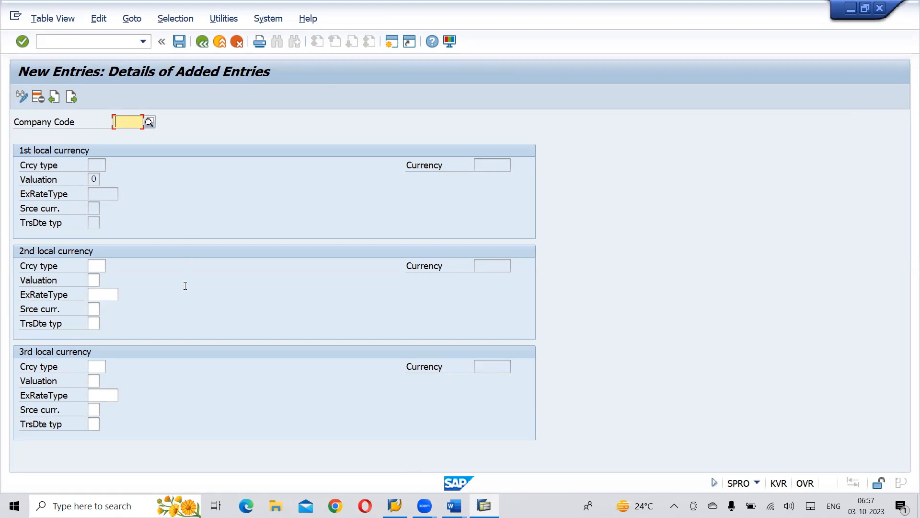
type("ai01")
key("Down")
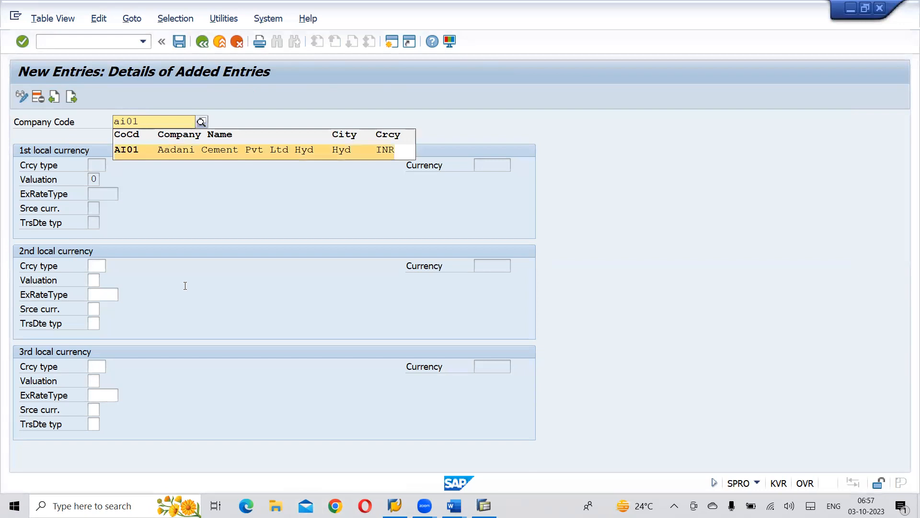
key("Return")
key("Return")
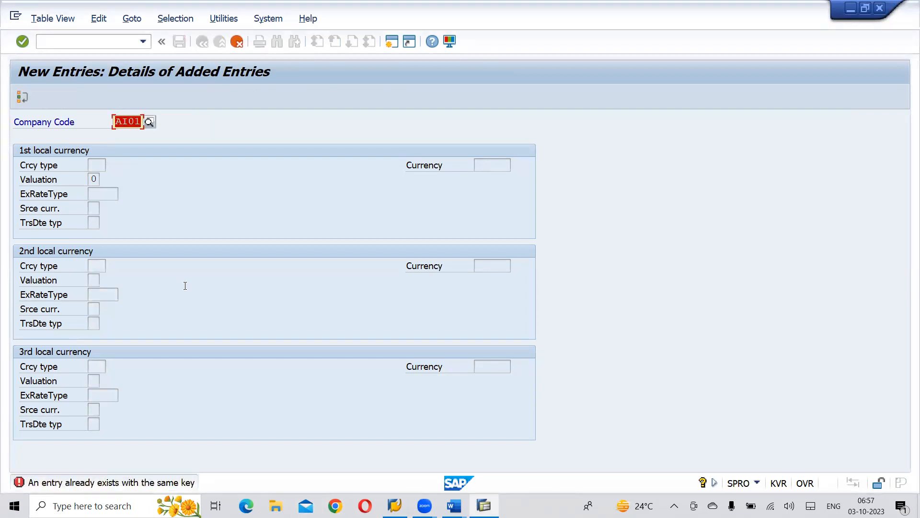
left_click(241, 49)
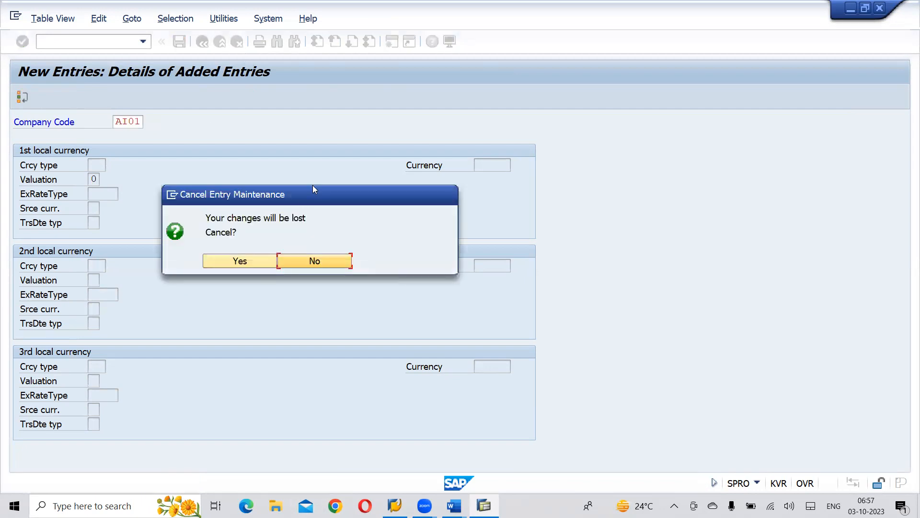
left_click(251, 263)
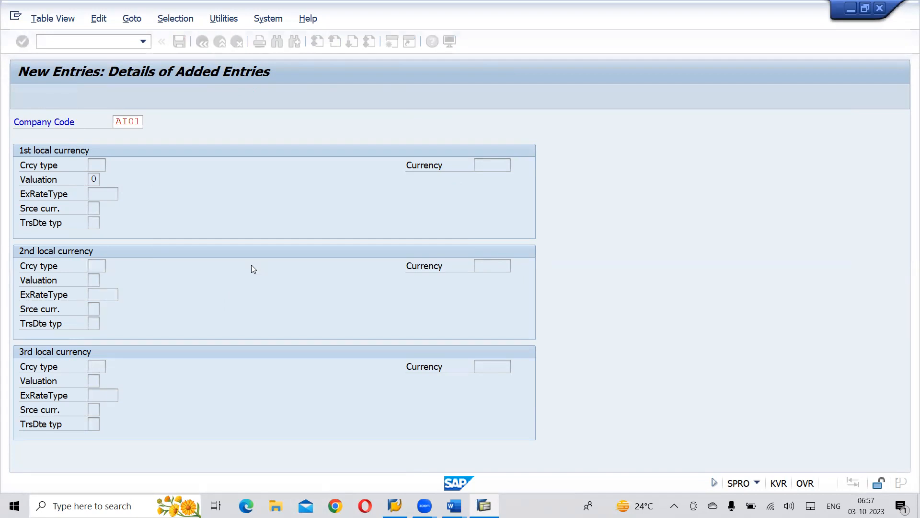
Find company code AI01 in the additional local currencies overview and open its details.
left_click(210, 409)
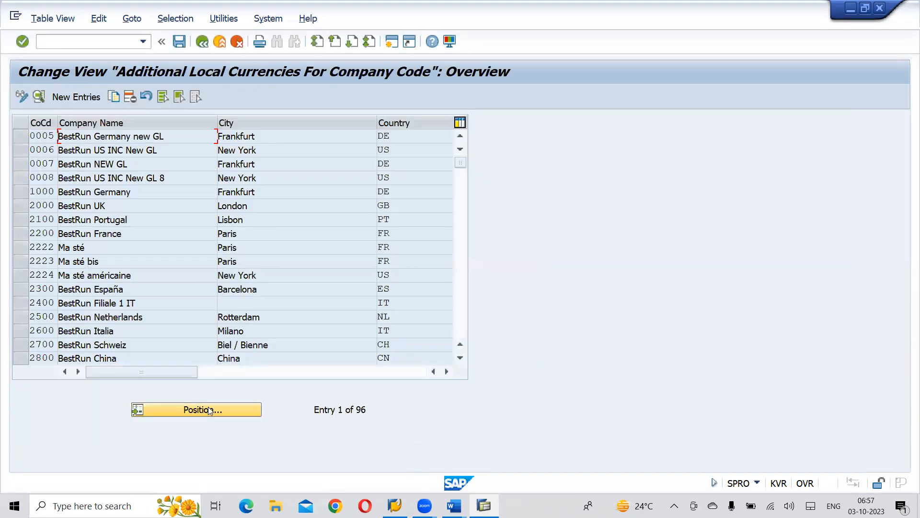
type("ai01")
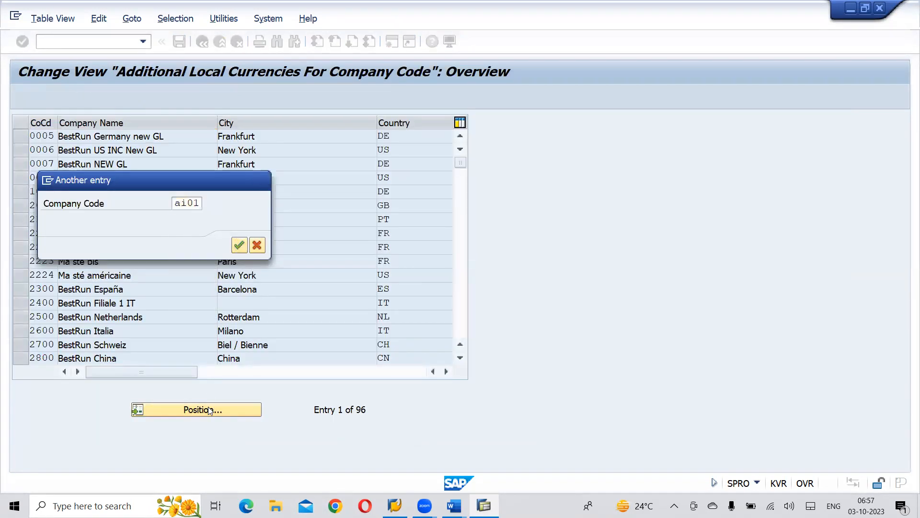
key("Return")
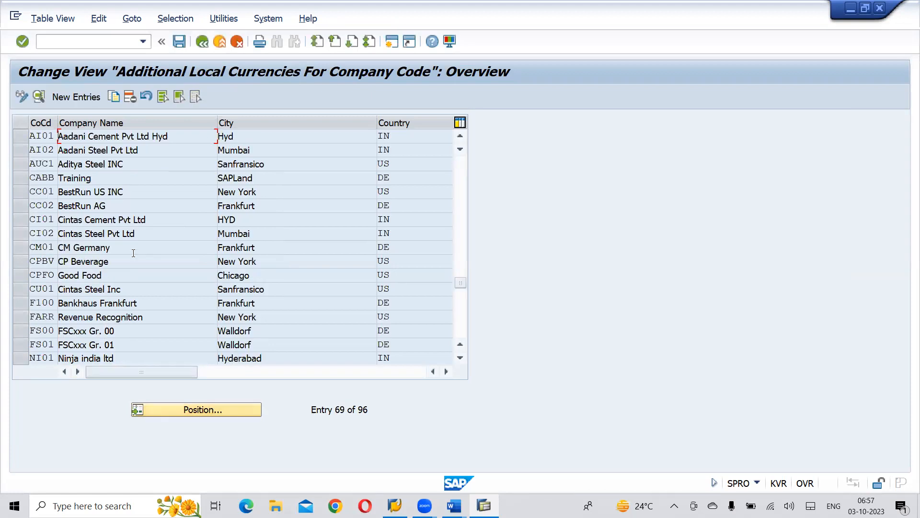
left_click(21, 136)
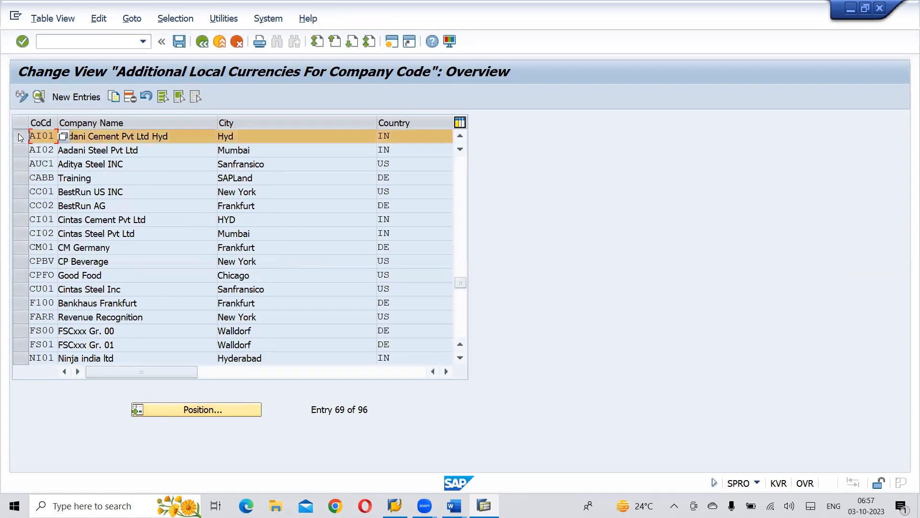
left_click(38, 97)
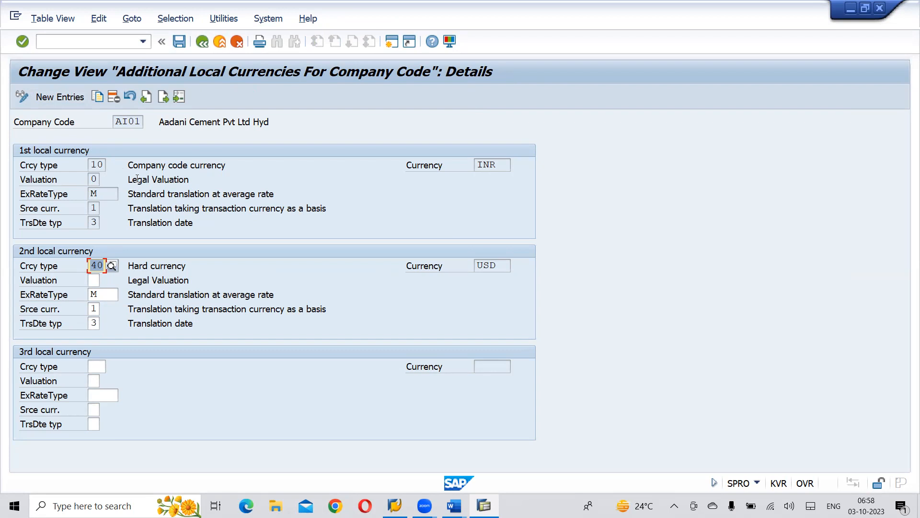
Examine the available valuation views for the 1st local currency and close the list.
left_click(94, 179)
left_click(109, 179)
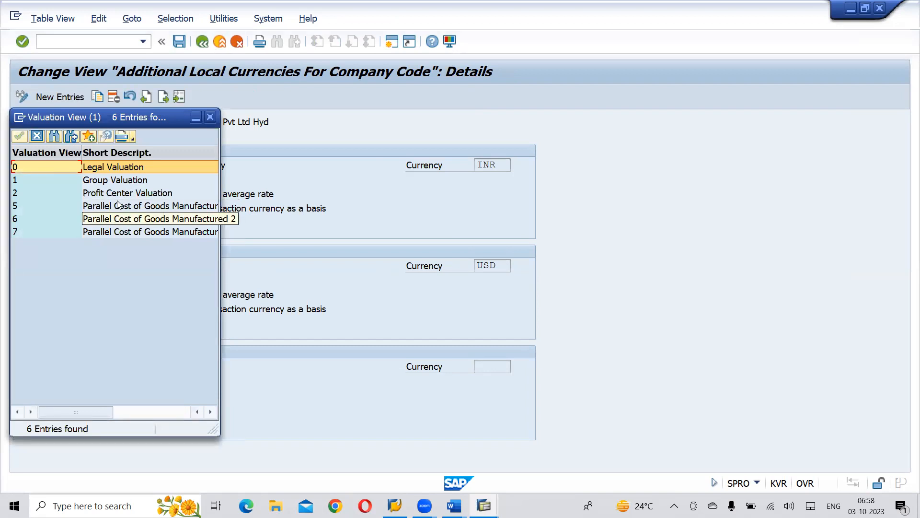
left_click(115, 169)
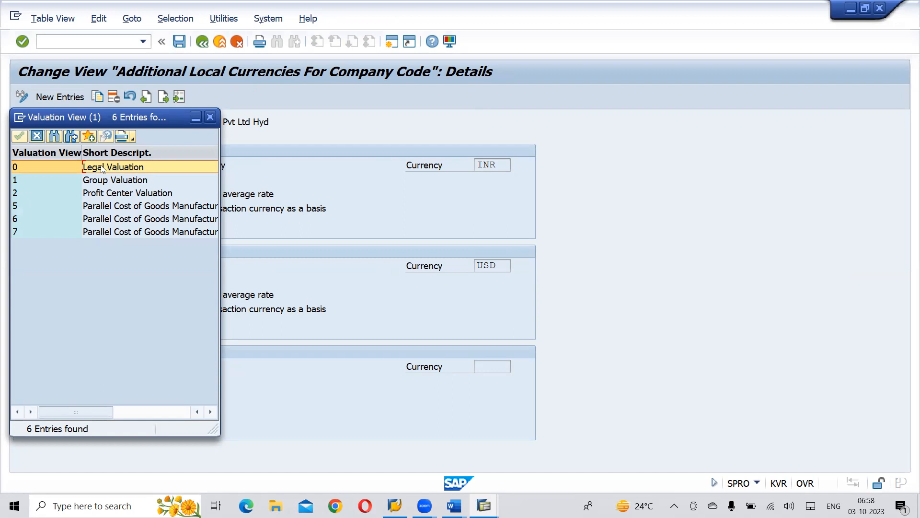
left_click(208, 117)
Examine the available exchange rate types for the 1st local currency, including type M, standard translation at average rate.
left_click(108, 192)
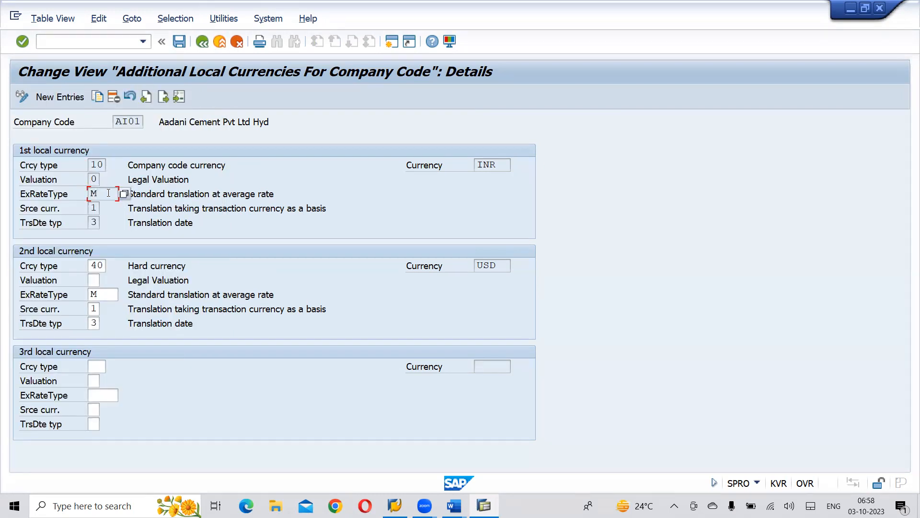
left_click(123, 194)
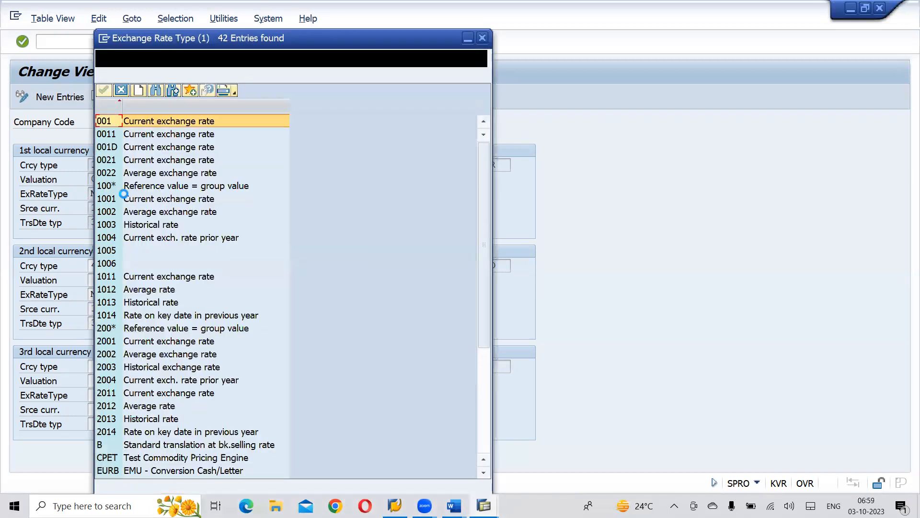
left_click(483, 434)
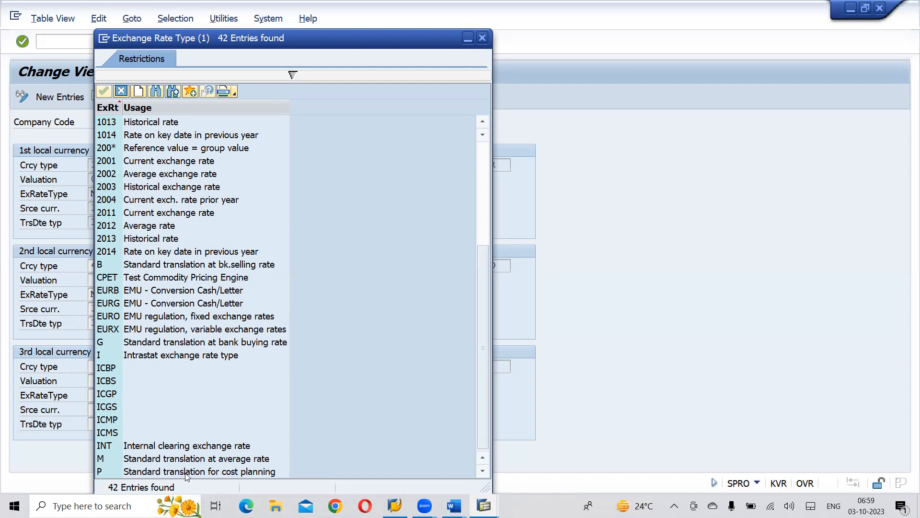
left_click(159, 459)
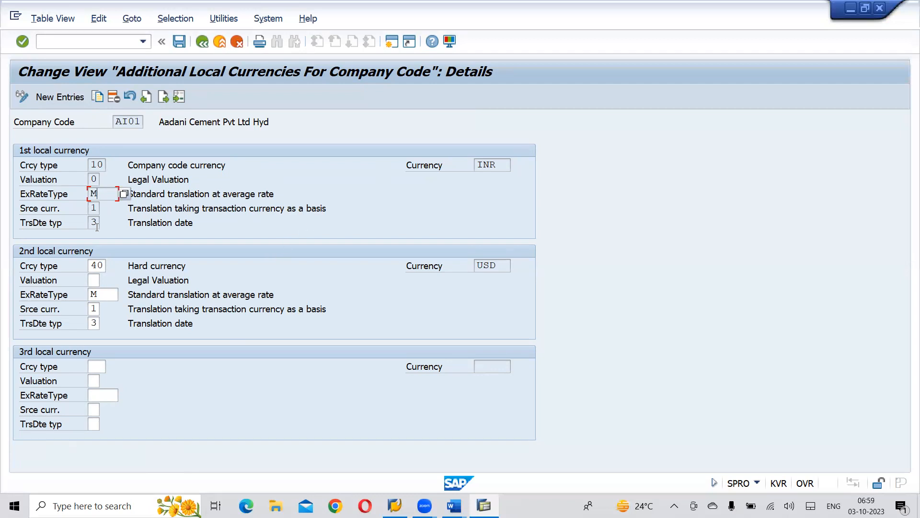
Clear the currency type, exchange rate type, source currency and translation date type of AI01's 2nd local currency.
left_click(95, 208)
left_click(95, 264)
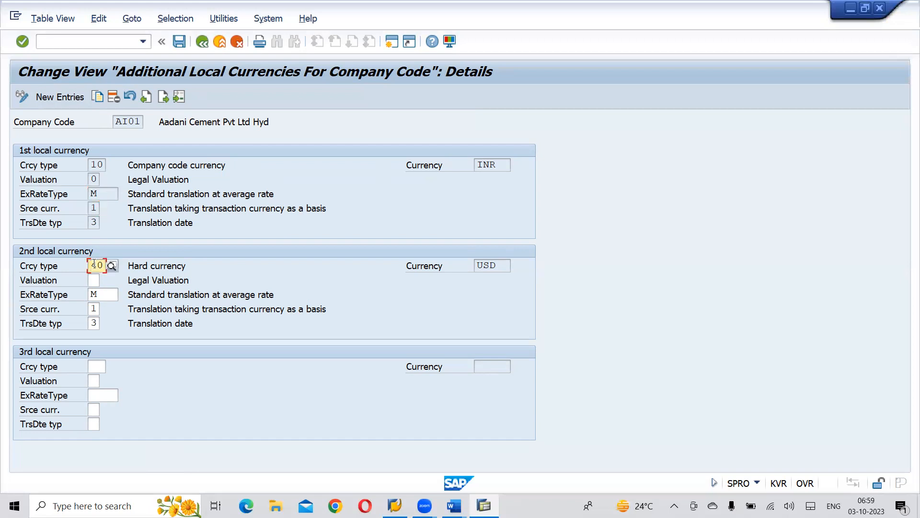
key("Delete")
key("Delete")
key("Tab")
key("Tab")
key("Delete")
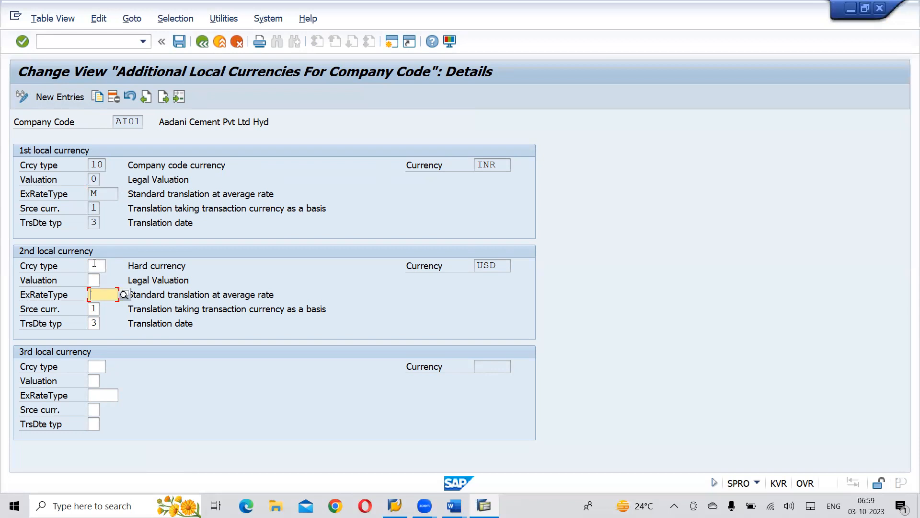
key("Tab")
key("Tab")
key("shift+Tab")
key("Delete")
key("Tab")
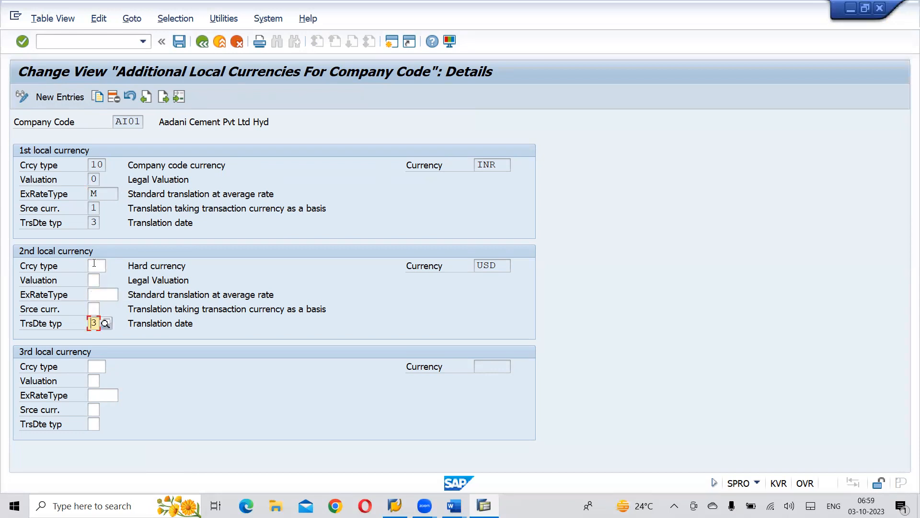
key("Delete")
Set AI01's 2nd local currency to currency type 40, hard currency, with exchange rate type M.
left_click(97, 267)
type("4")
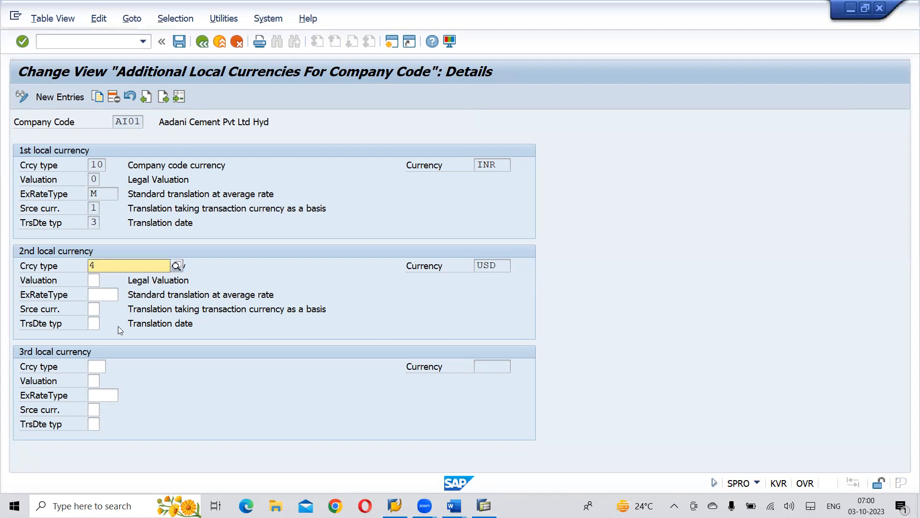
left_click(177, 265)
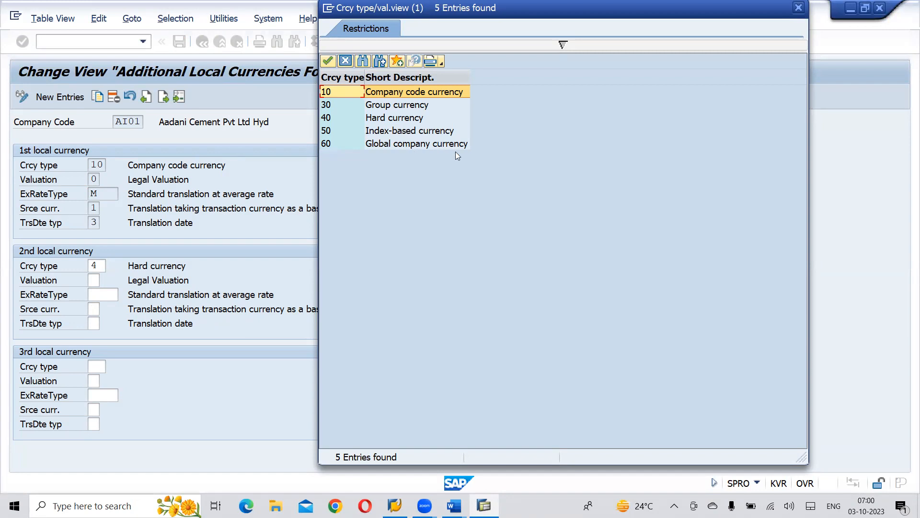
double_click(402, 119)
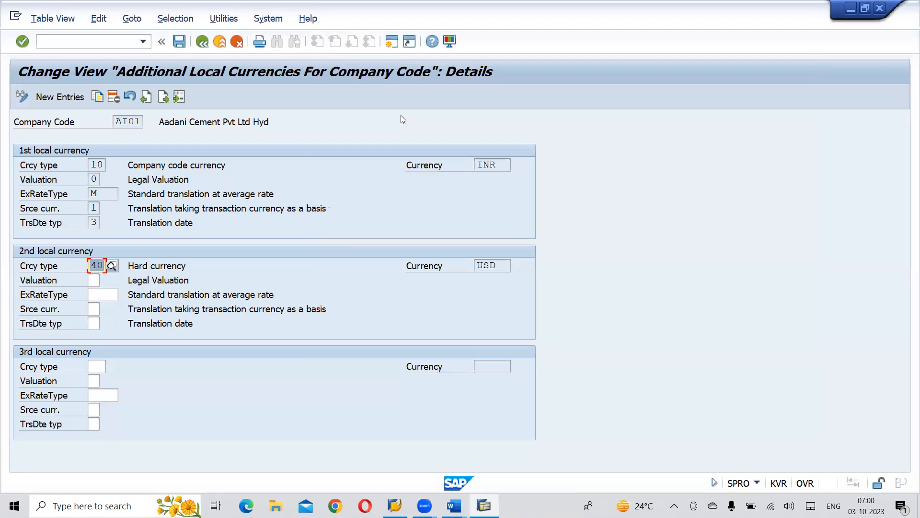
left_click(103, 295)
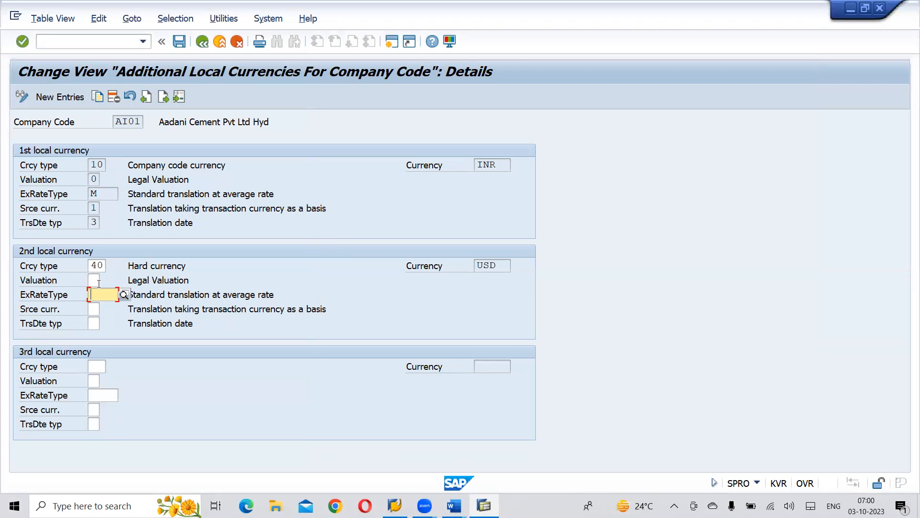
type("M")
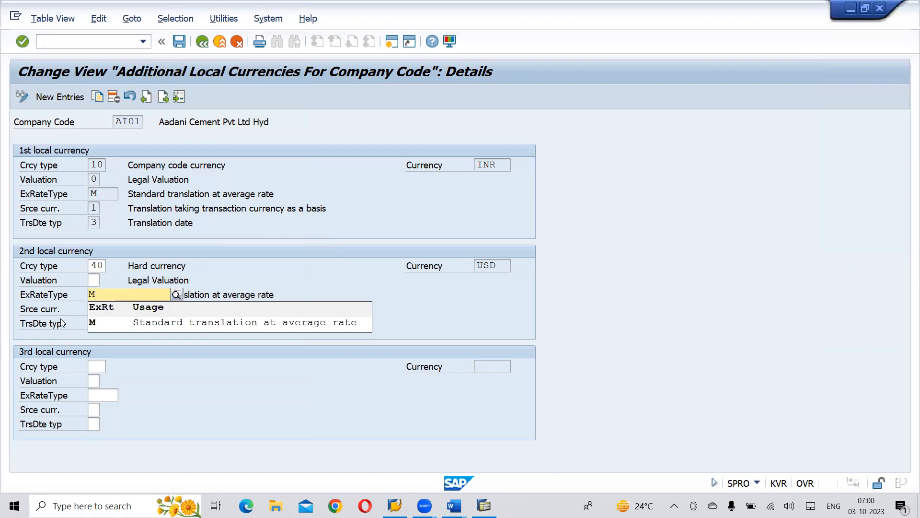
left_click(105, 326)
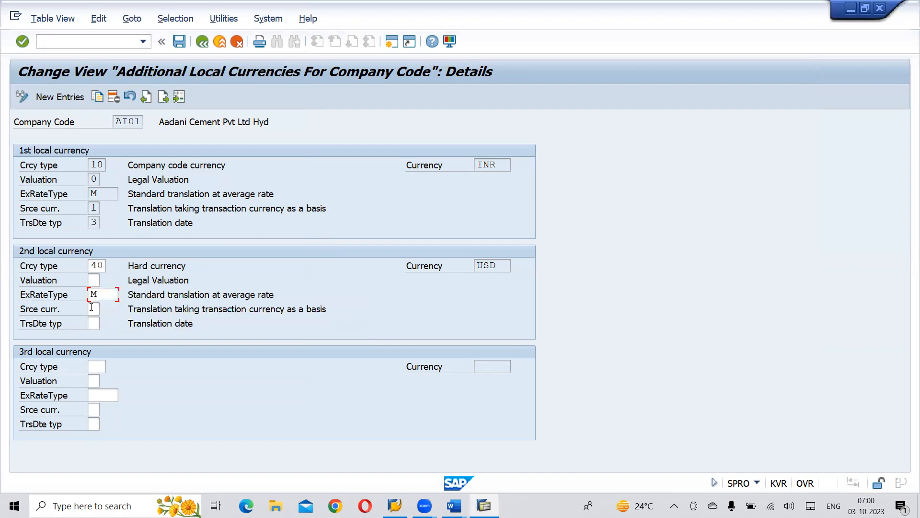
Set the 2nd local currency's source currency to 1, transaction currency as a basis, and its translation date type to 3.
left_click(92, 308)
type("1")
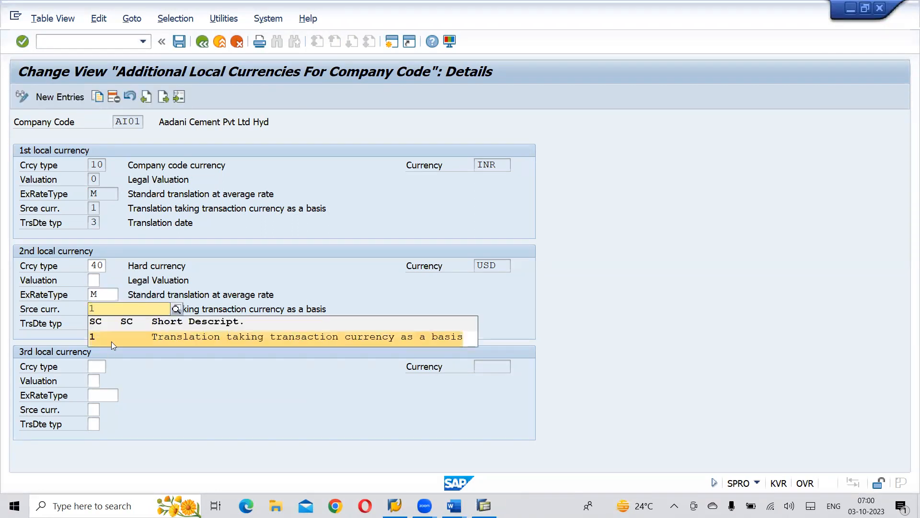
left_click(112, 341)
left_click(92, 322)
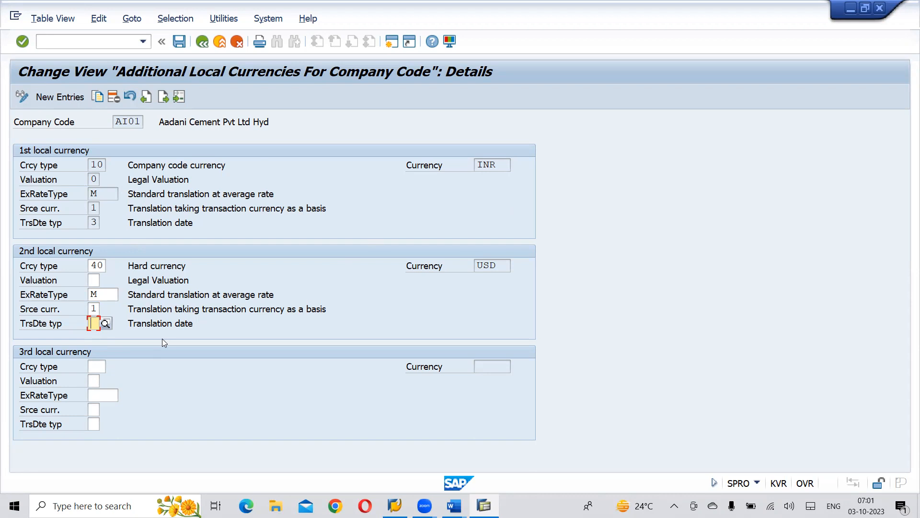
type("3")
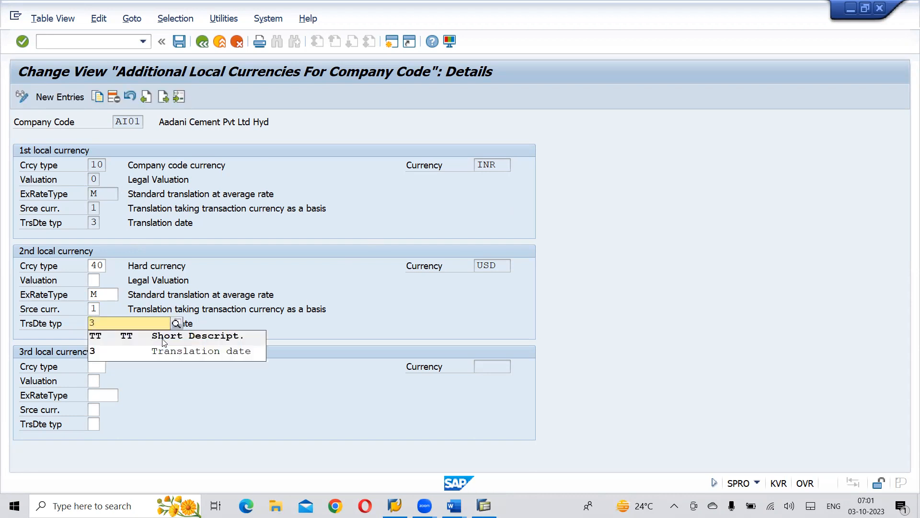
left_click(169, 354)
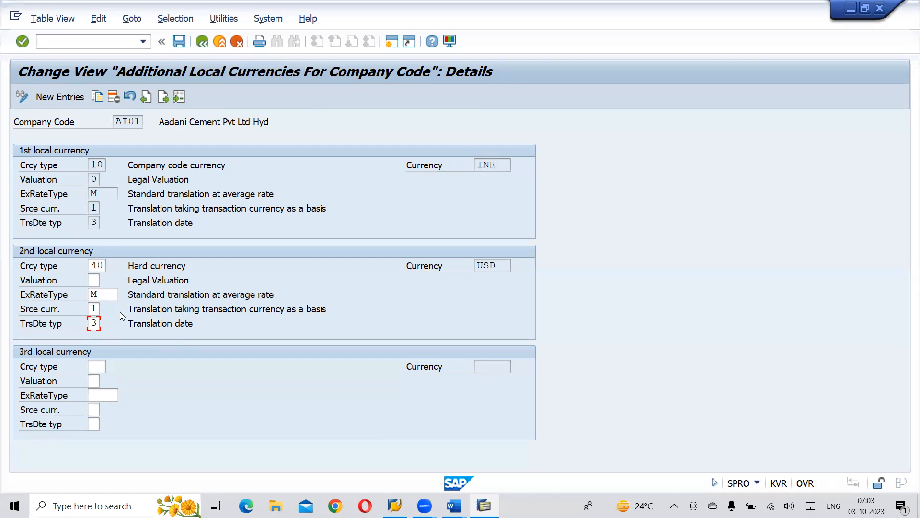
Set the 2nd local currency's translation date type to 2, posting date, and save under customizing request ER7K900068.
left_click(98, 324)
left_click(108, 322)
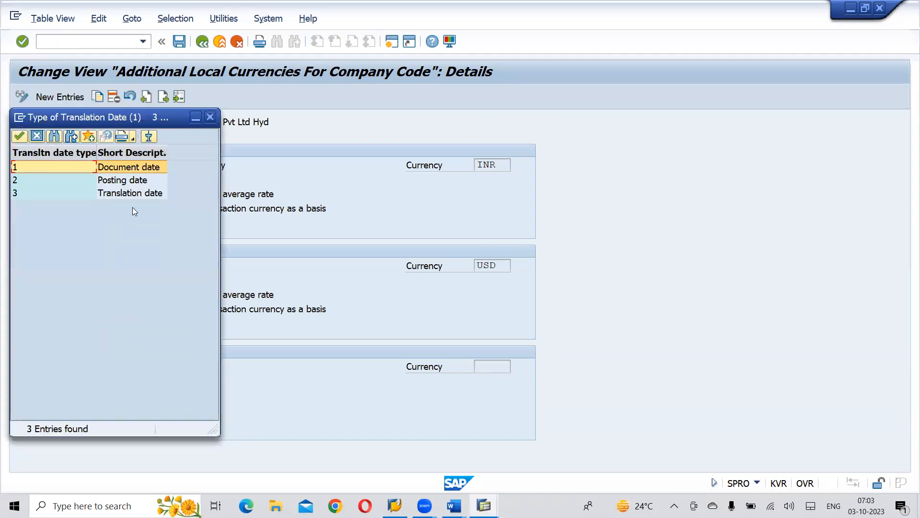
double_click(121, 181)
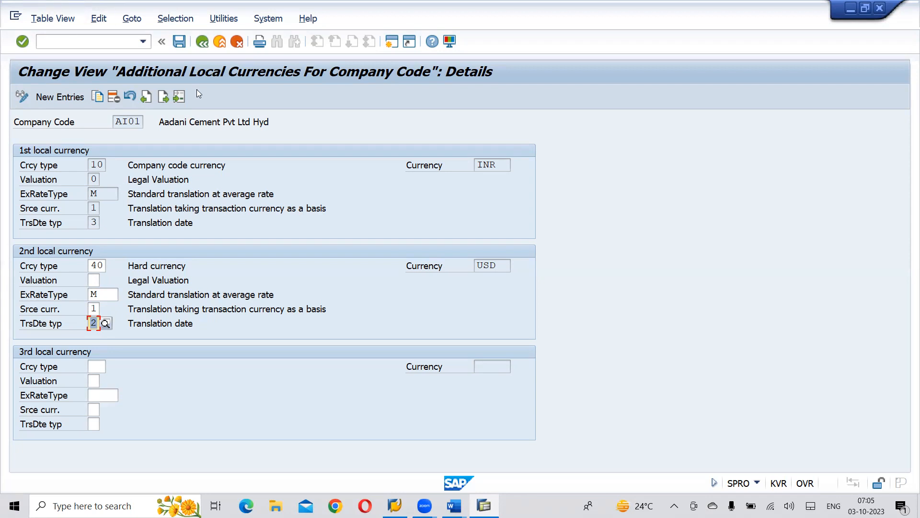
left_click(175, 51)
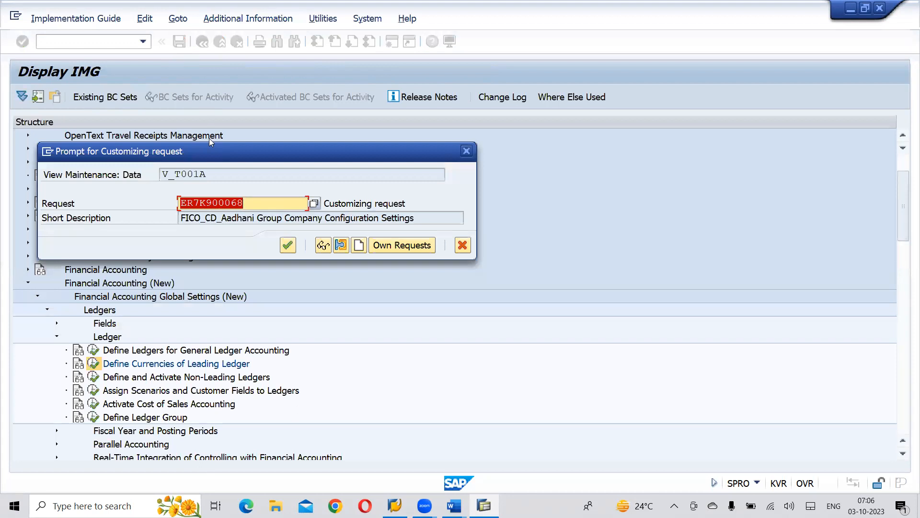
left_click(288, 245)
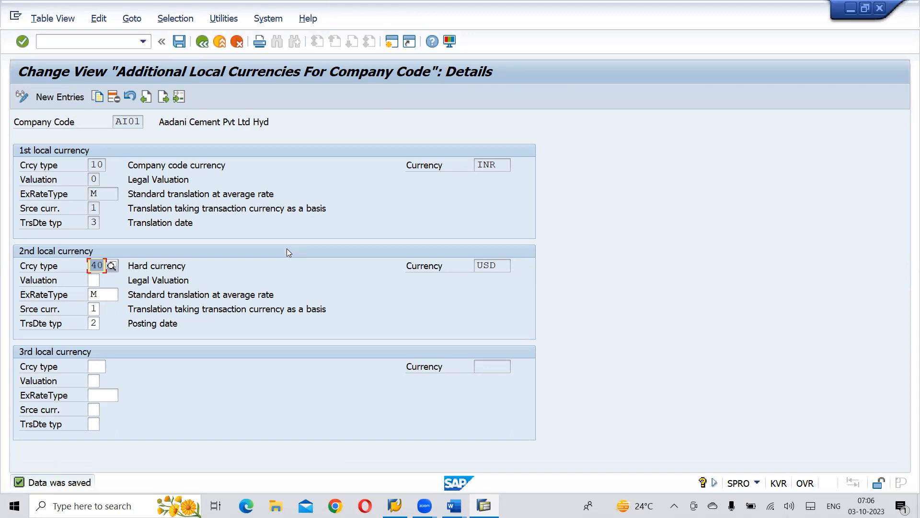
Examine the available currency types for the 3rd local currency and close the list.
left_click(99, 365)
key("F4")
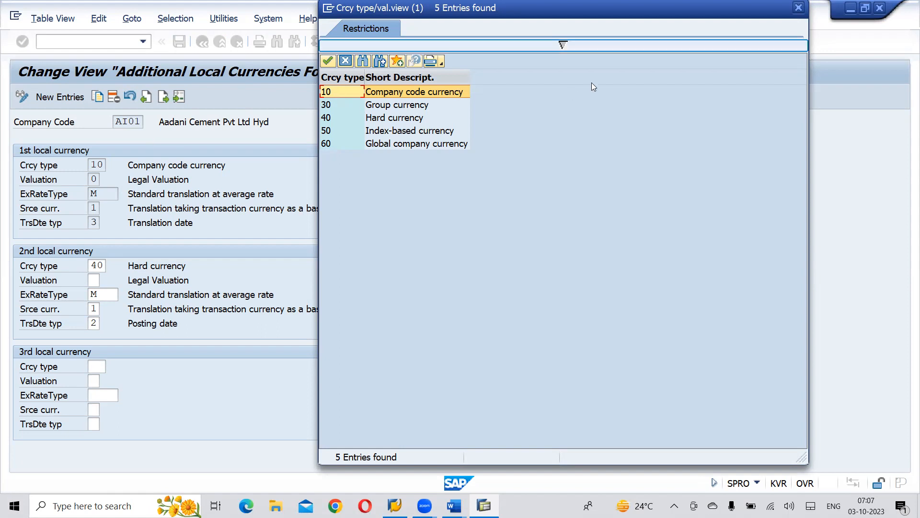
left_click(798, 10)
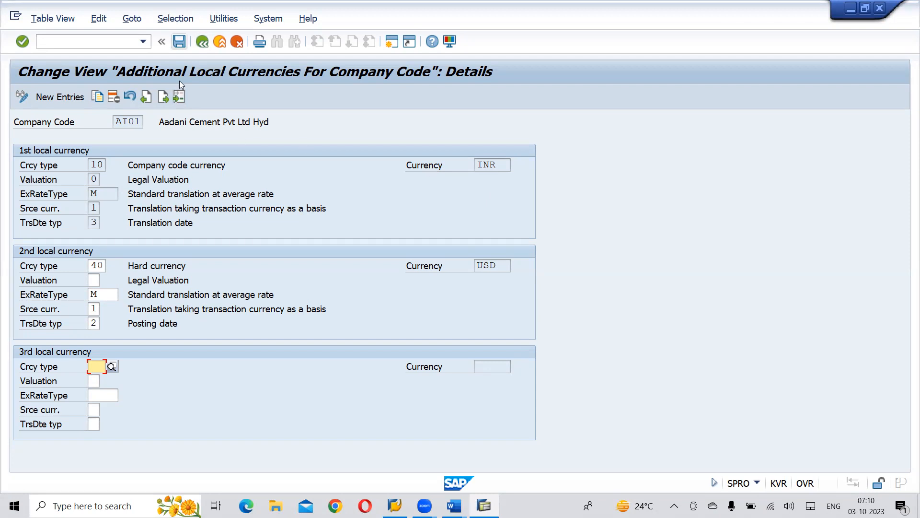
Save AI01's currency settings and open the additional local currency details of company code AI02 from the overview.
key("ctrl+s")
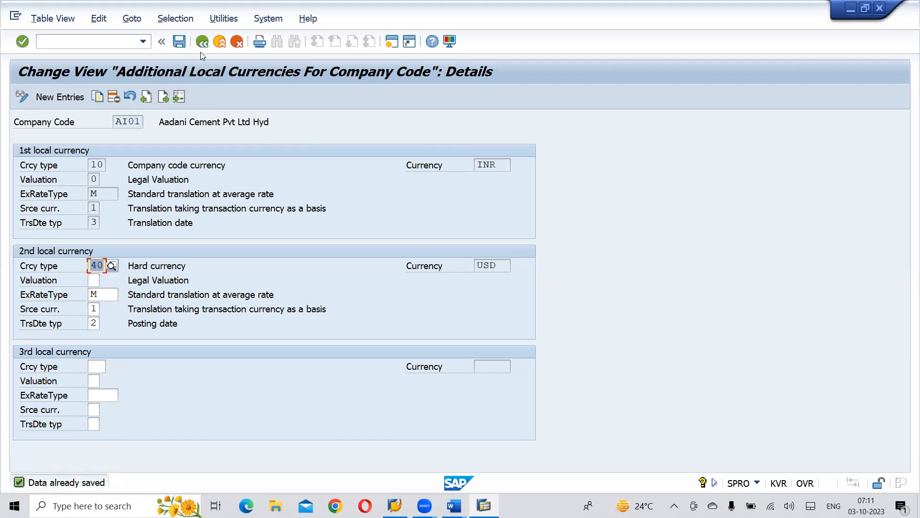
key("F3")
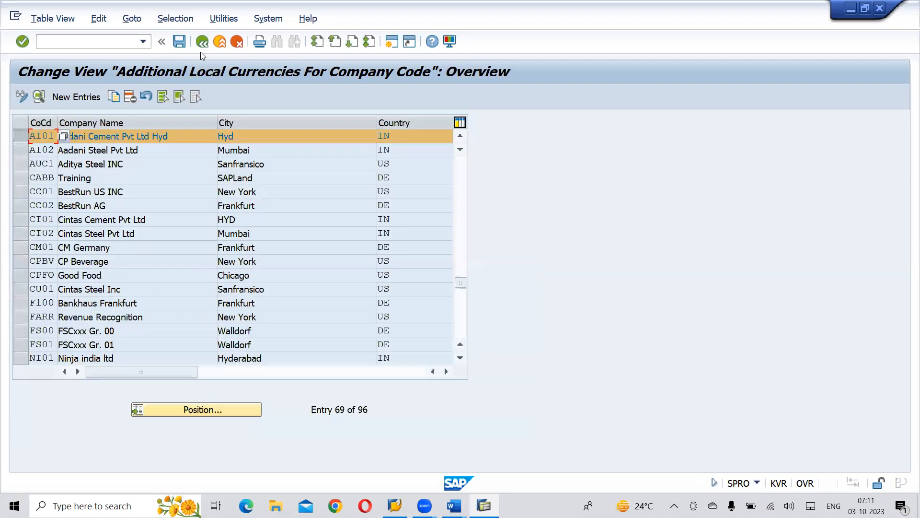
left_click(27, 151)
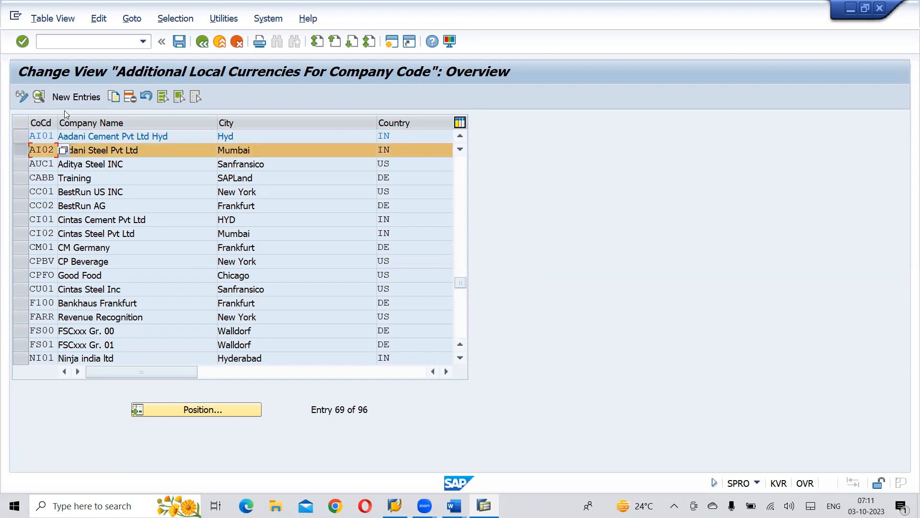
left_click(40, 97)
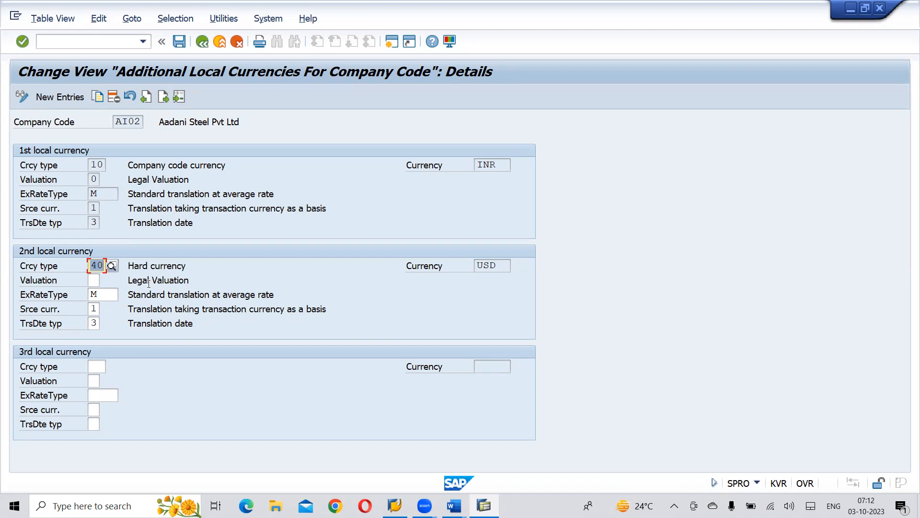
Enter valuation 0, legal valuation, for AI02's 2nd local currency and save the entry.
left_click(90, 278)
type("0")
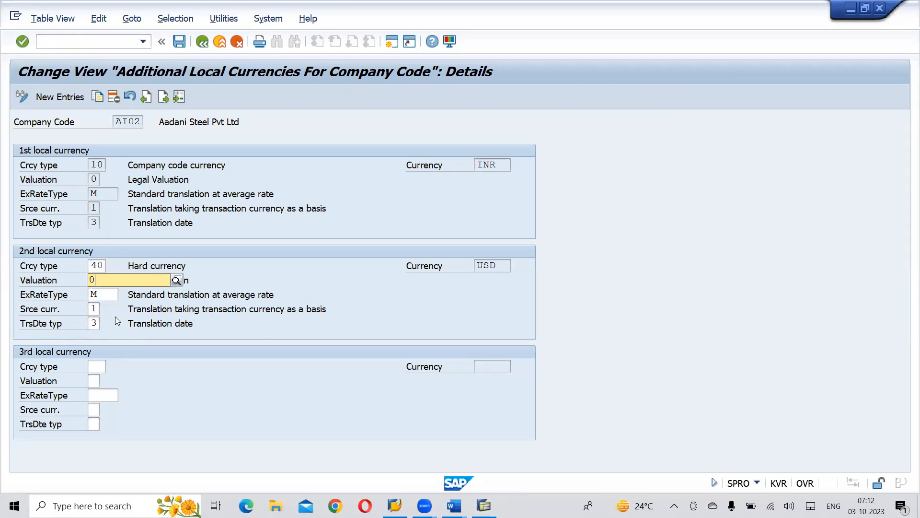
key("Return")
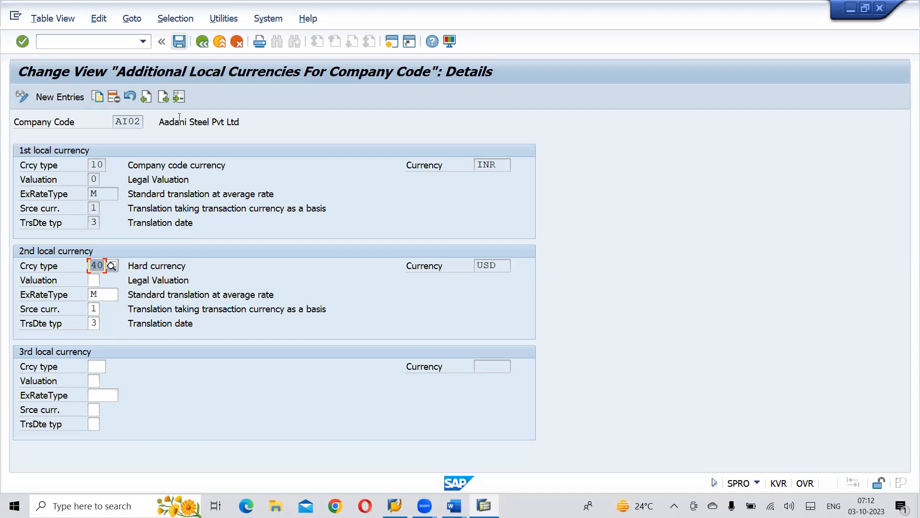
left_click(179, 41)
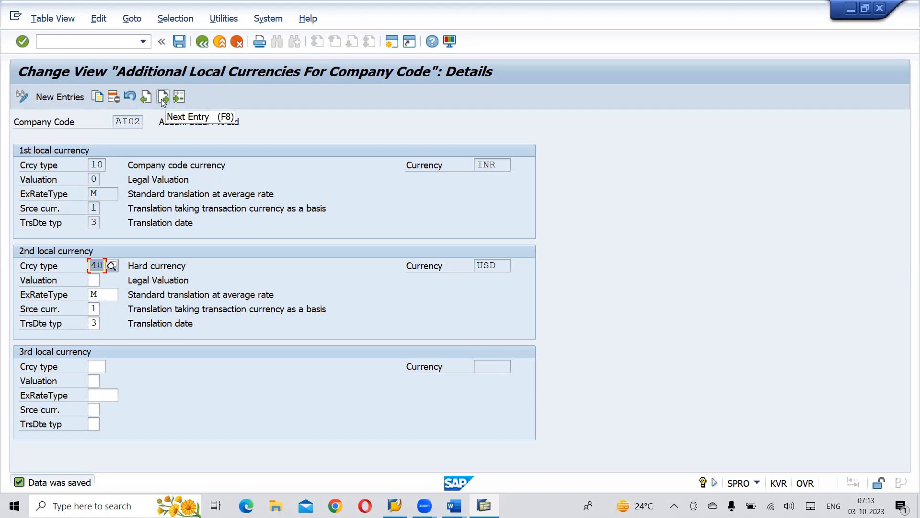
Try to move on to the entry after AI02, and return to the company code overview.
left_click(161, 99)
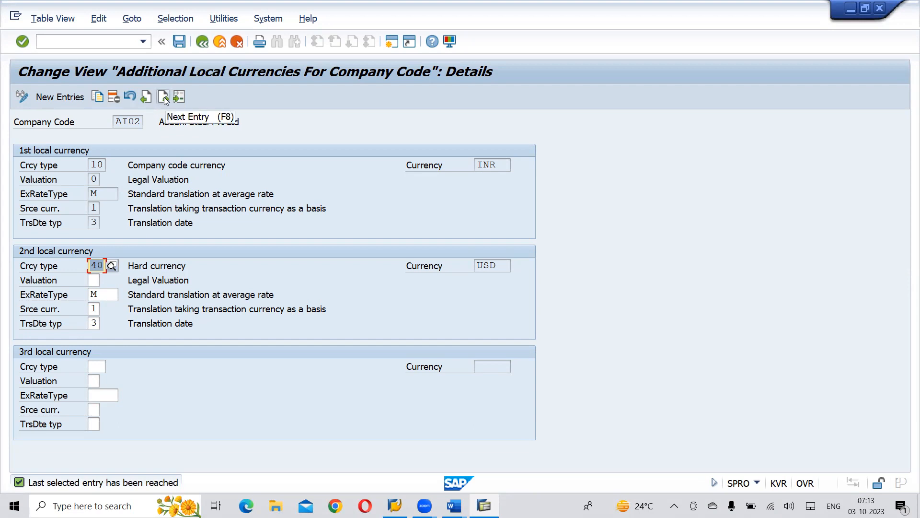
left_click(163, 98)
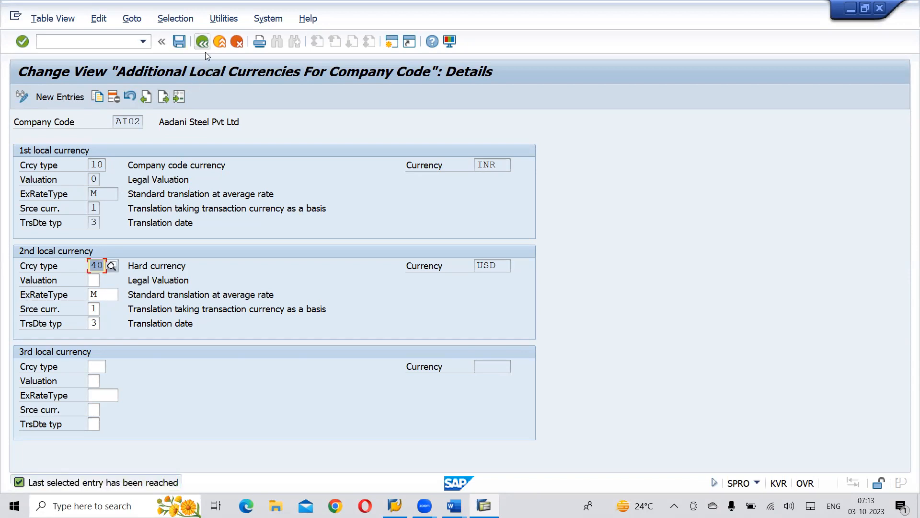
key("F3")
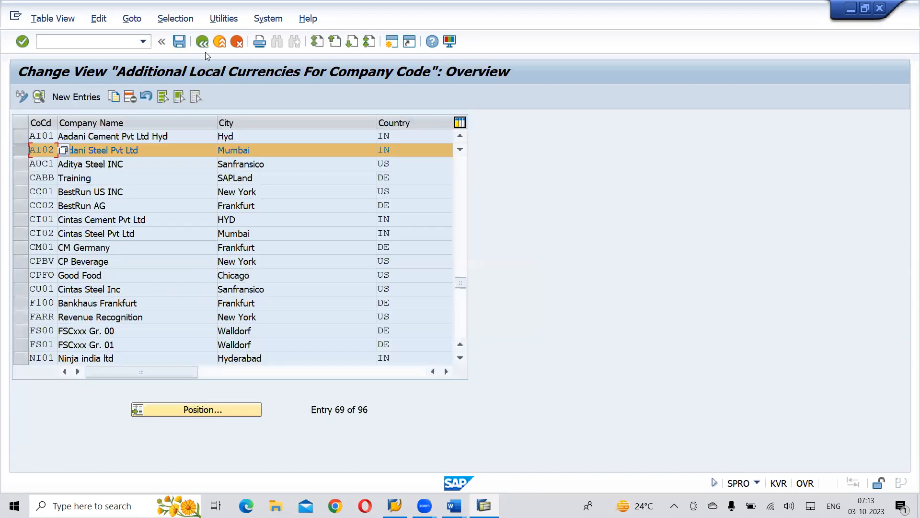
Create a new additional local currencies entry for company code AU01, Aadani Steel Inc US.
left_click(19, 150)
left_click(73, 100)
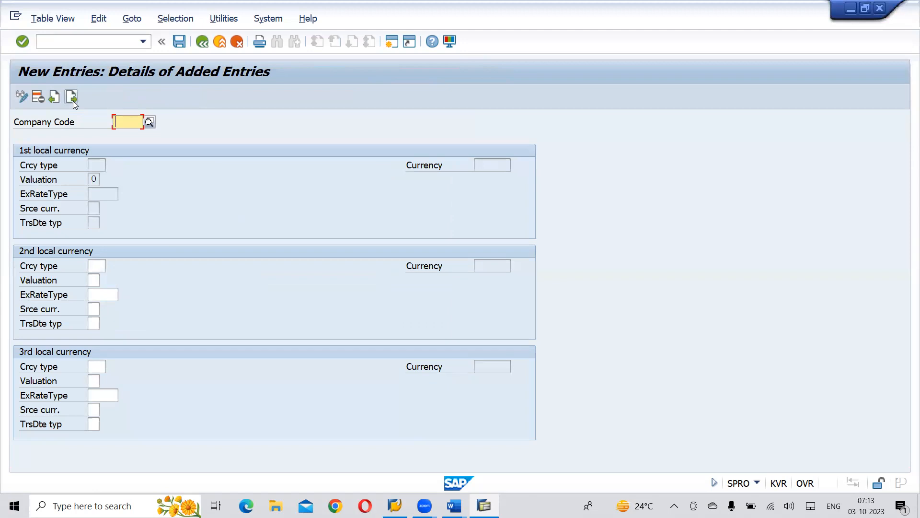
type("AU01")
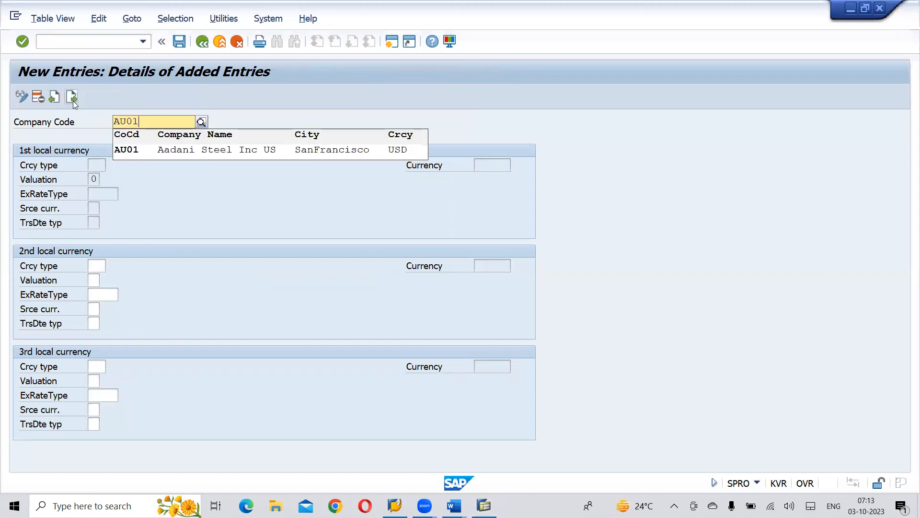
left_click(159, 151)
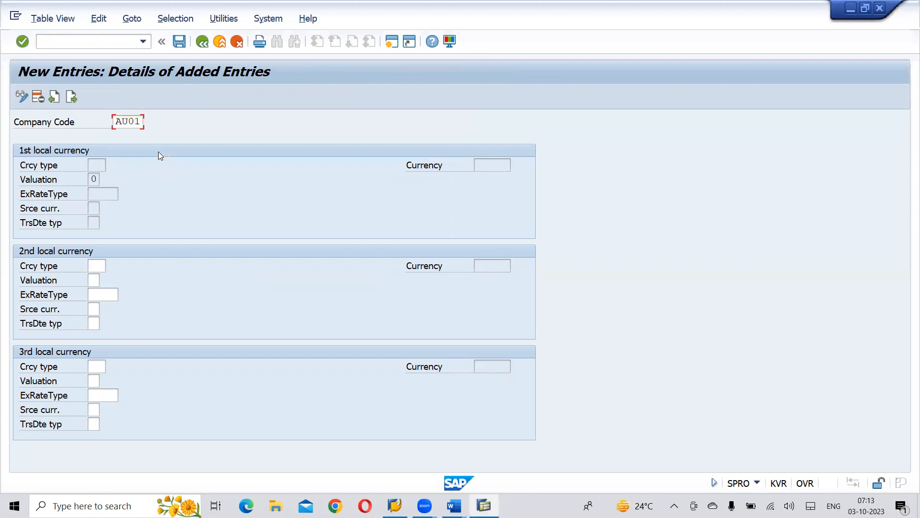
key("Return")
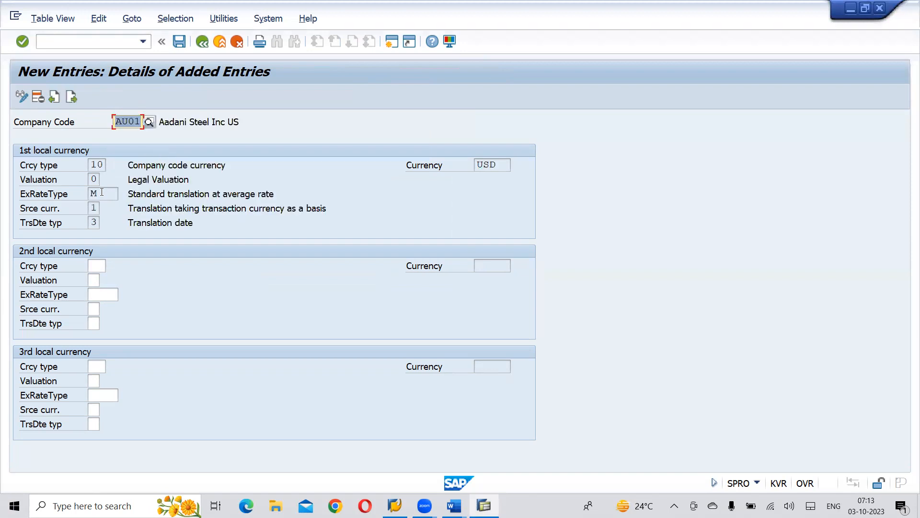
Enter currency type 40, hard currency, and valuation 0, legal valuation, for AU01's 2nd local currency.
left_click(95, 263)
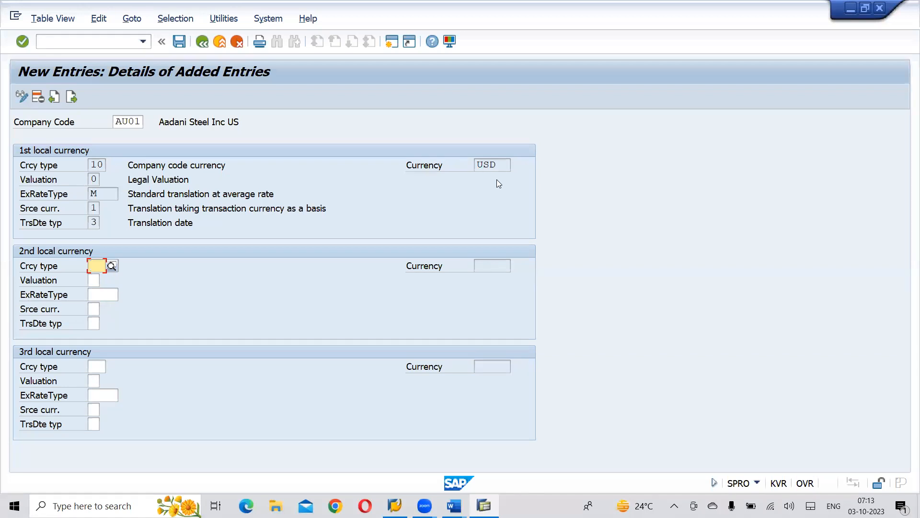
type("40")
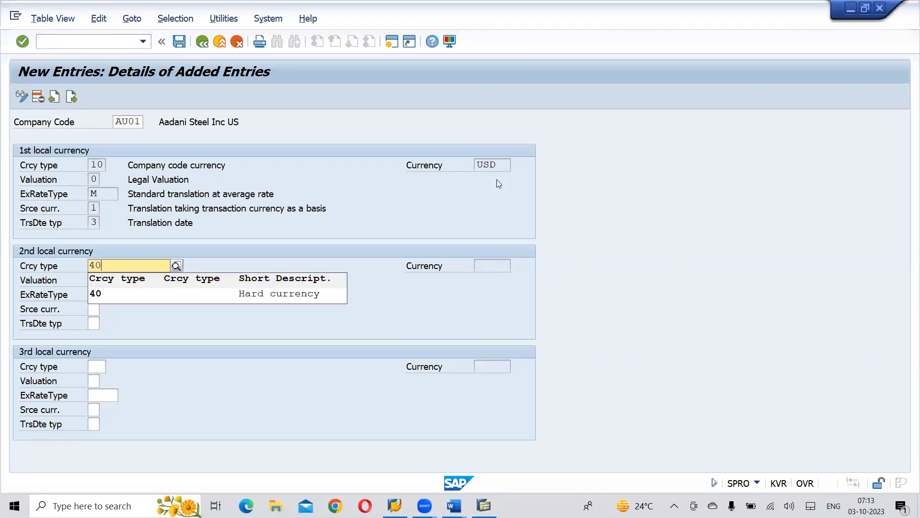
key("Return")
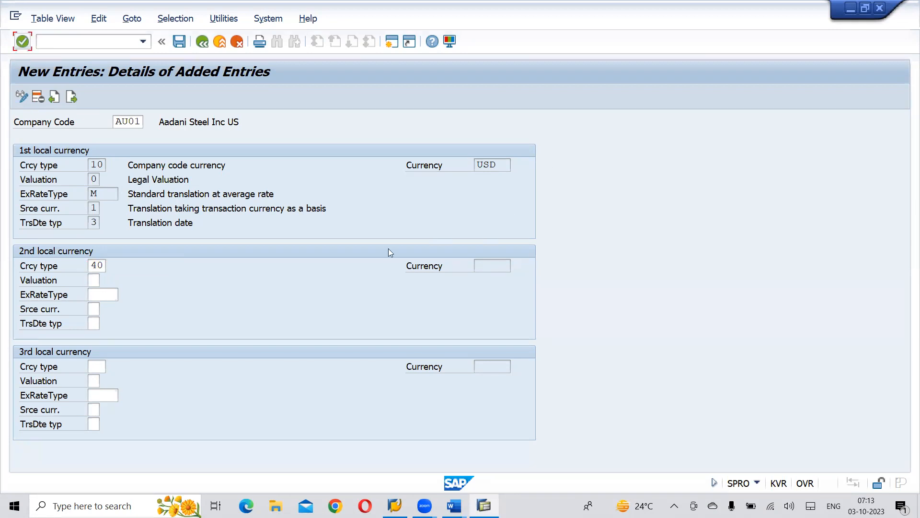
left_click(94, 280)
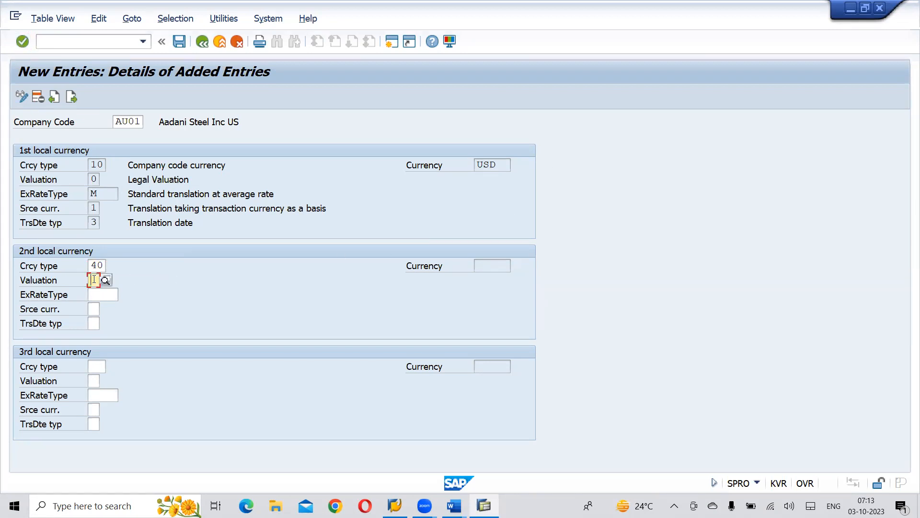
type("0")
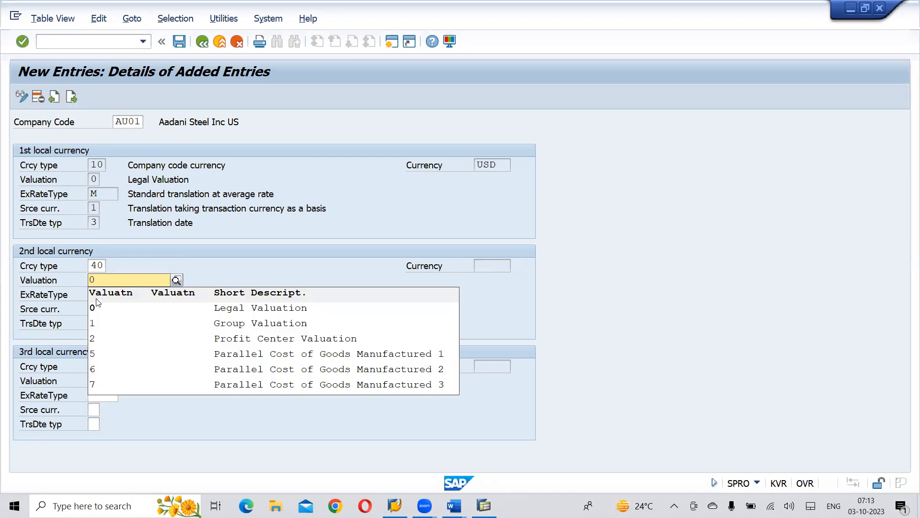
left_click(97, 313)
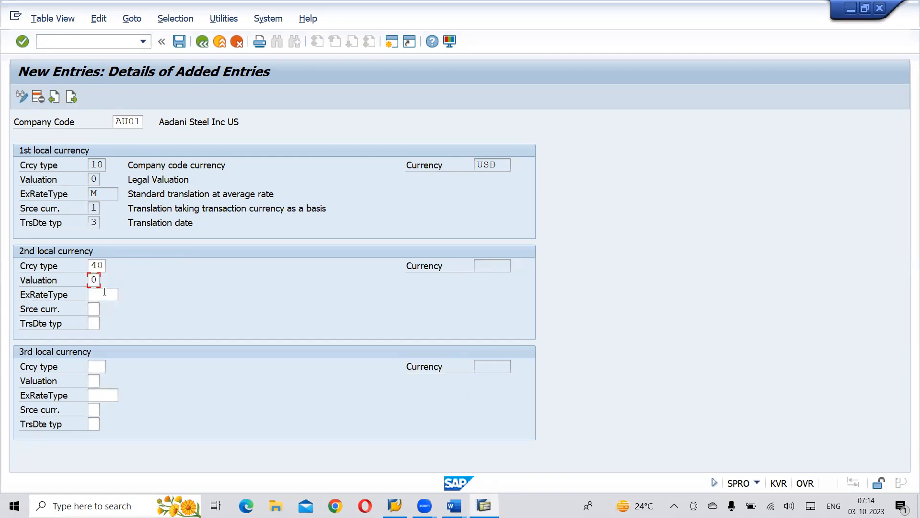
Set AU01's 2nd local currency to exchange rate type M, source currency 1 and translation date type 3.
left_click(105, 294)
type("M")
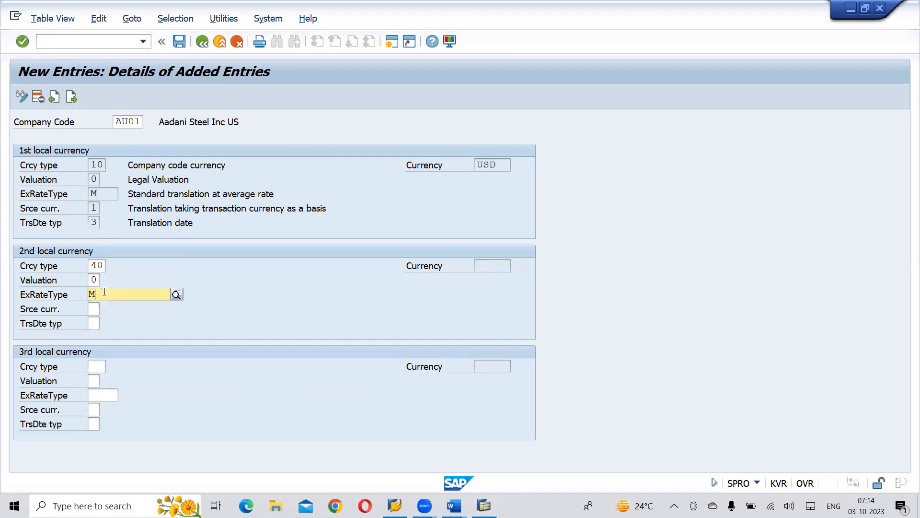
left_click(98, 323)
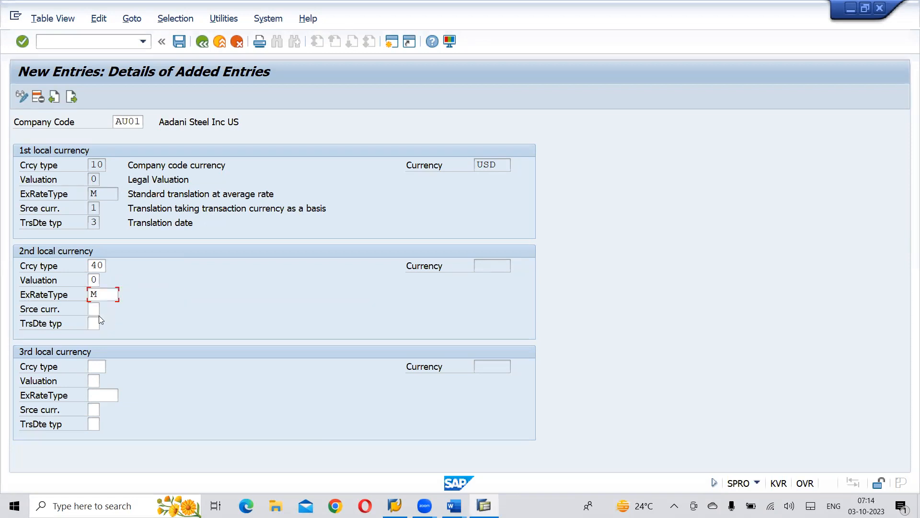
left_click(93, 309)
type("1")
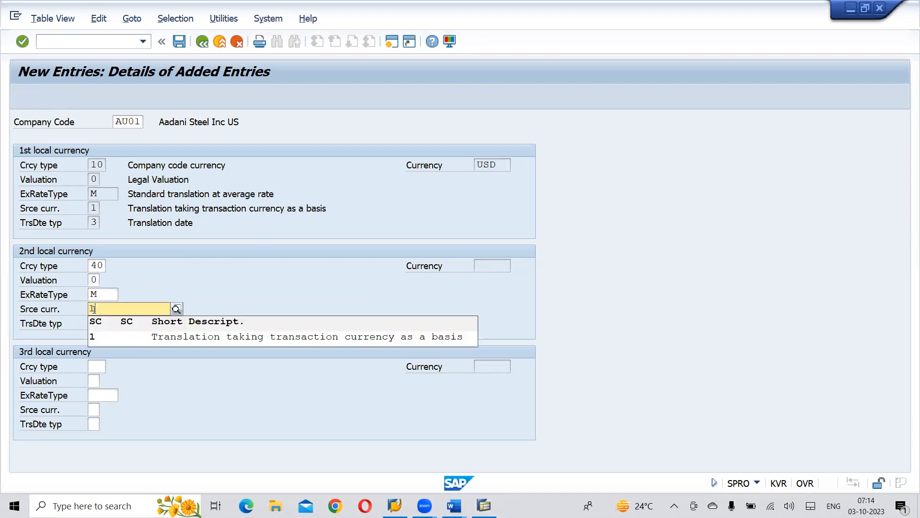
left_click(95, 337)
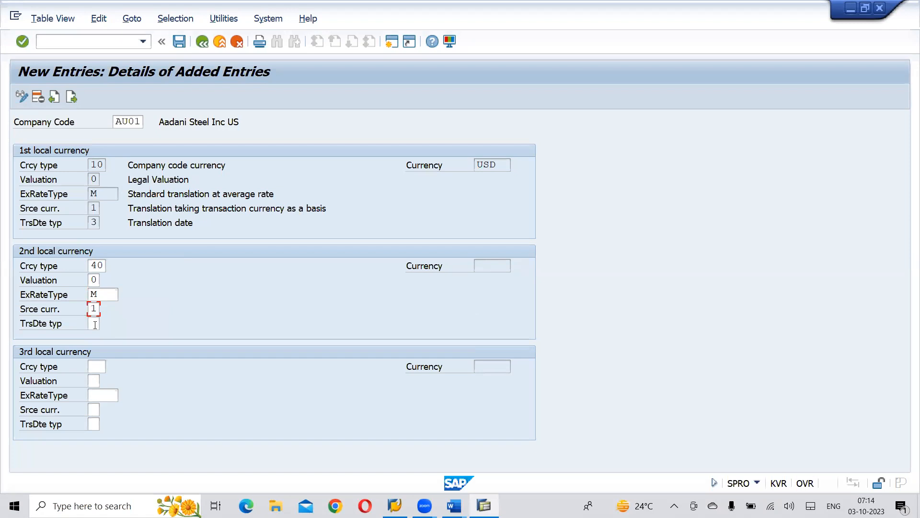
left_click(95, 324)
type("3")
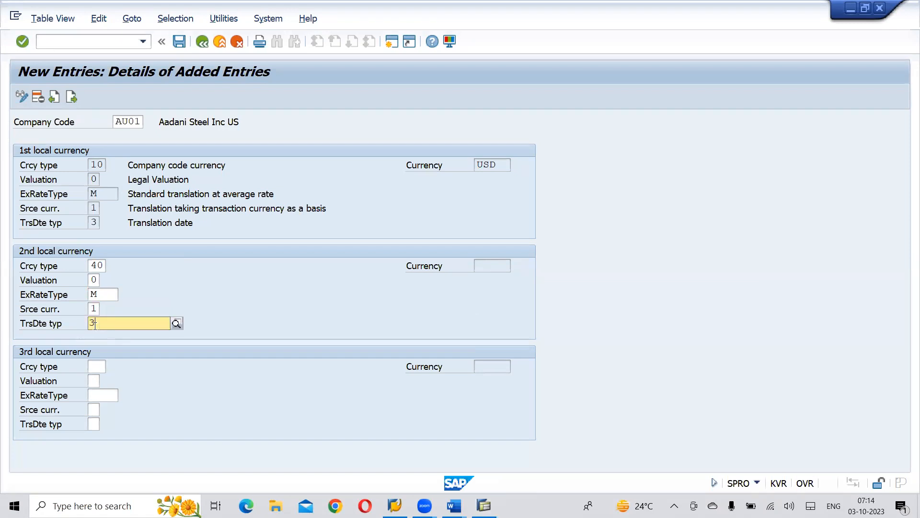
left_click(98, 356)
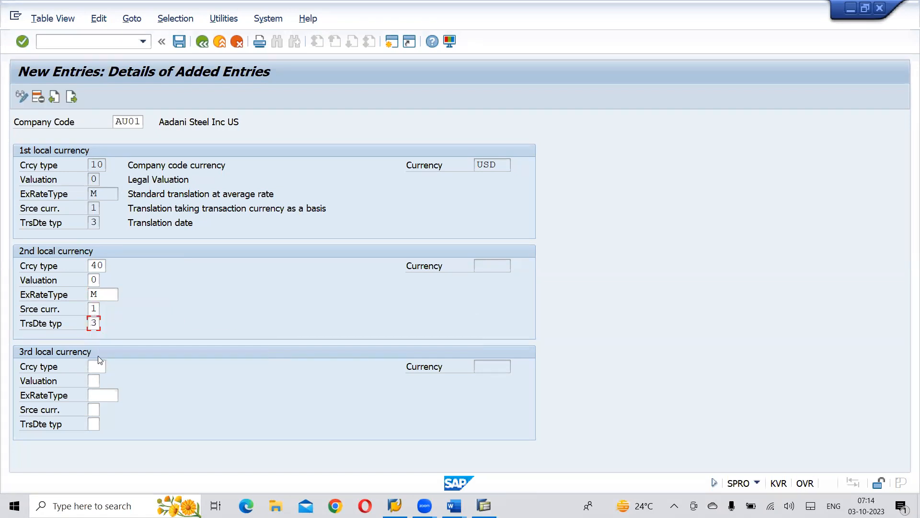
Validate the AU01 currency entry, accept the customizing check message and save the entry.
key("Return")
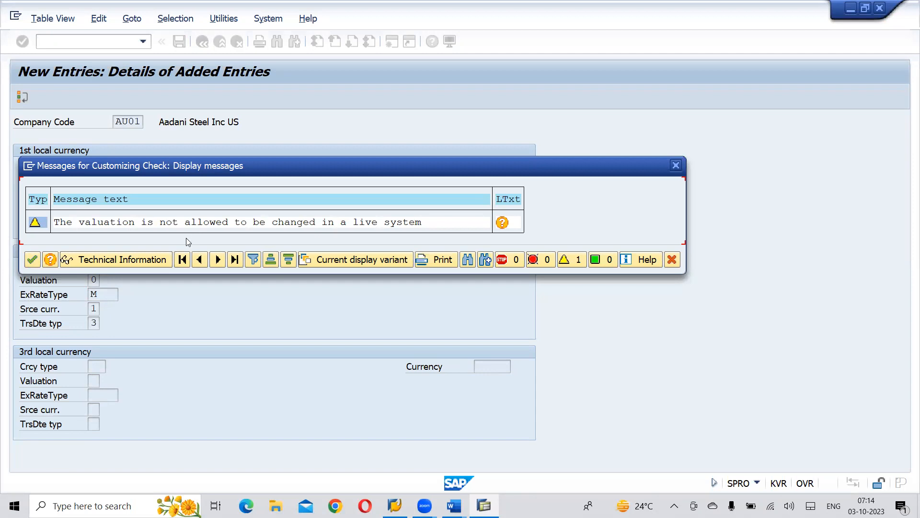
left_click(31, 260)
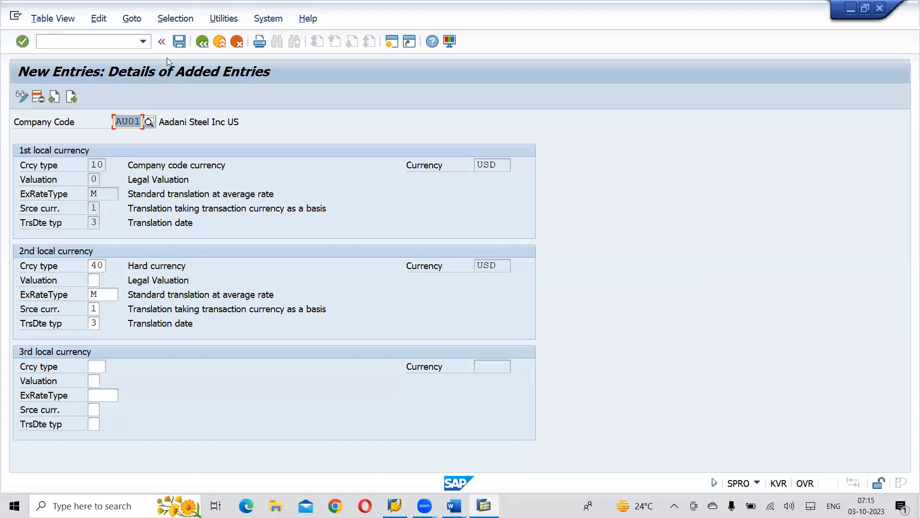
key("ctrl+s")
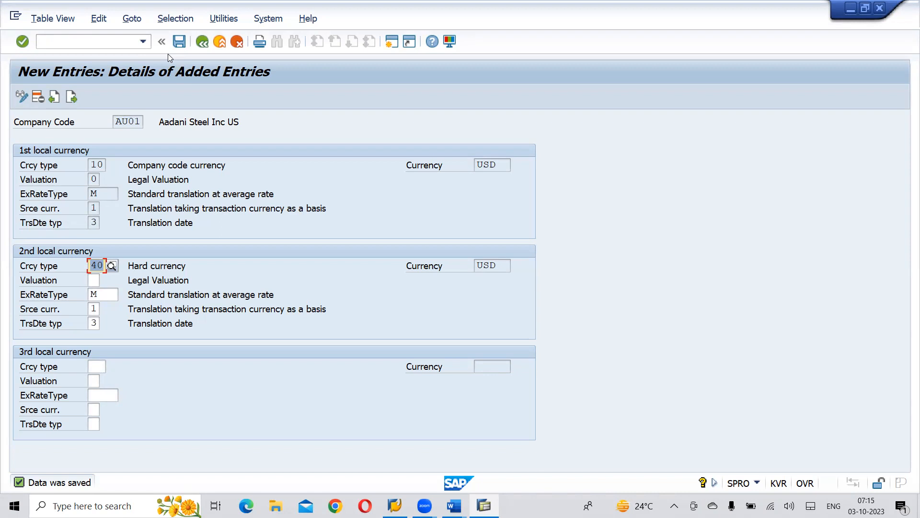
Switch to the Word material notes and read section 3, Define and Activate Non-Leading Ledgers.
key("alt+Tab")
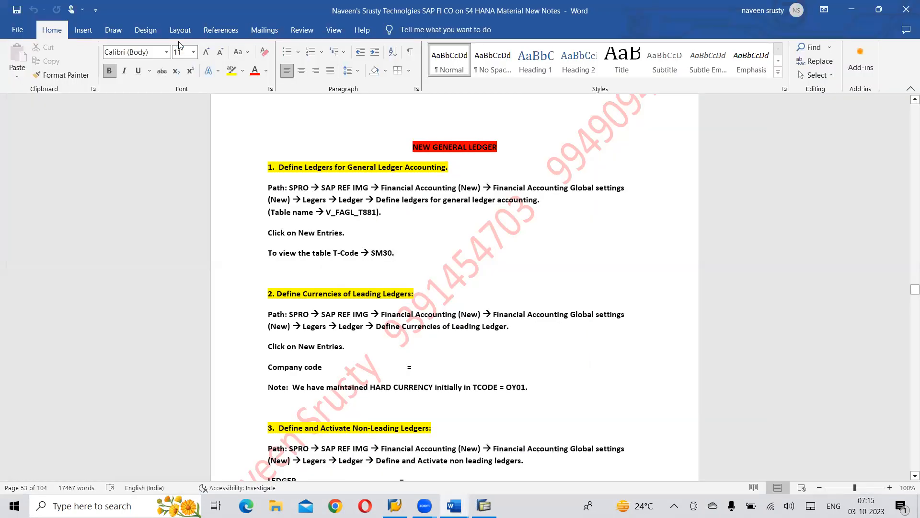
scroll(179, 44, "down", 5)
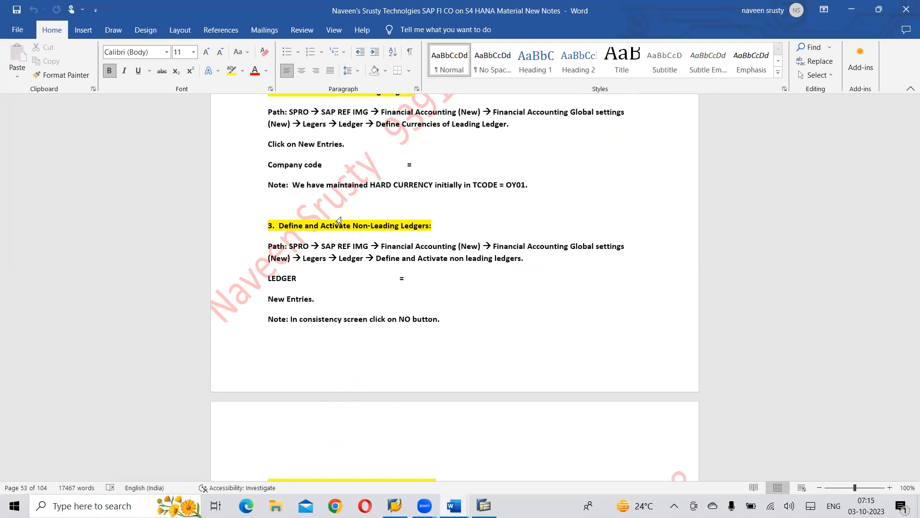
scroll(338, 221, "down", 4)
scroll(340, 218, "up", 2)
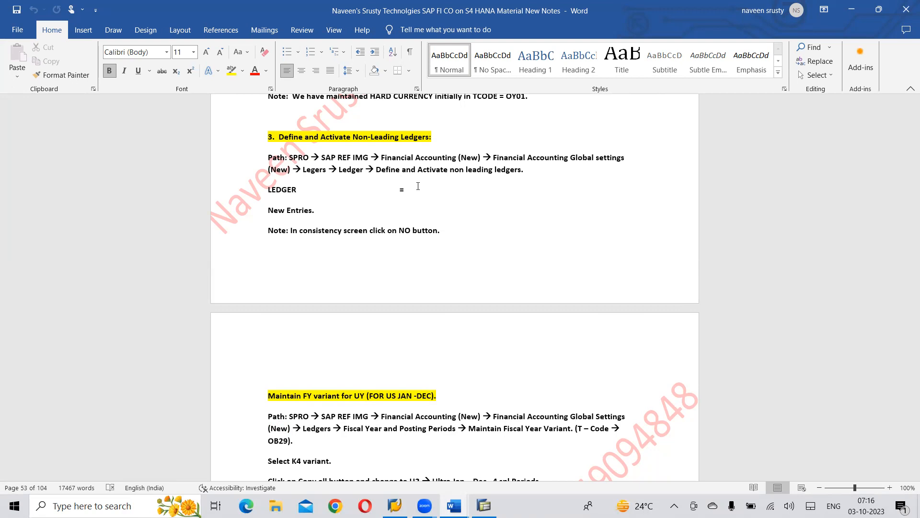
Switch back to SAP, leave the AU01 currency entry and execute the Define and Activate Non-Leading Ledgers activity in the IMG.
key("alt+Tab")
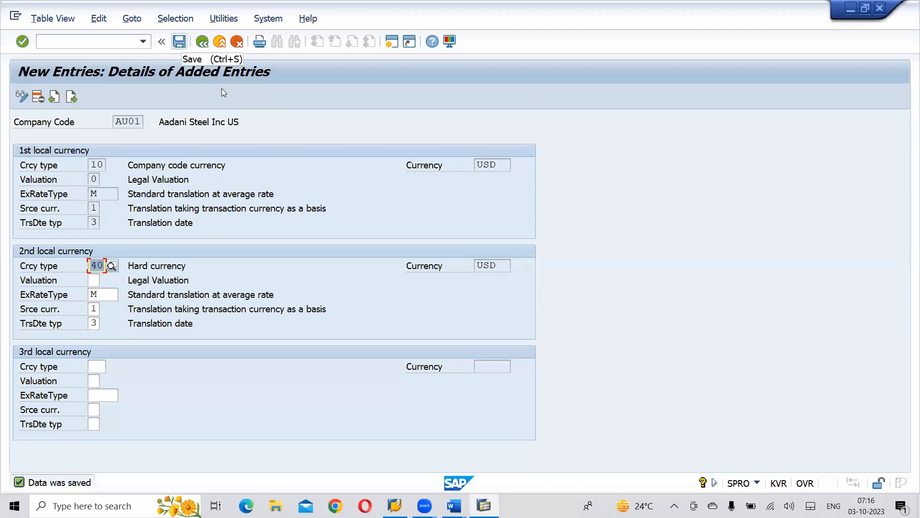
left_click(180, 42)
left_click(203, 42)
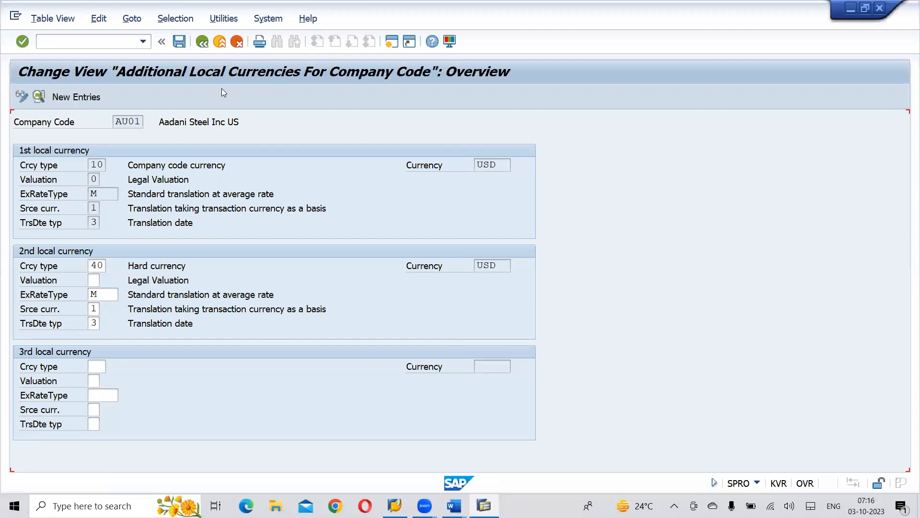
key("F3")
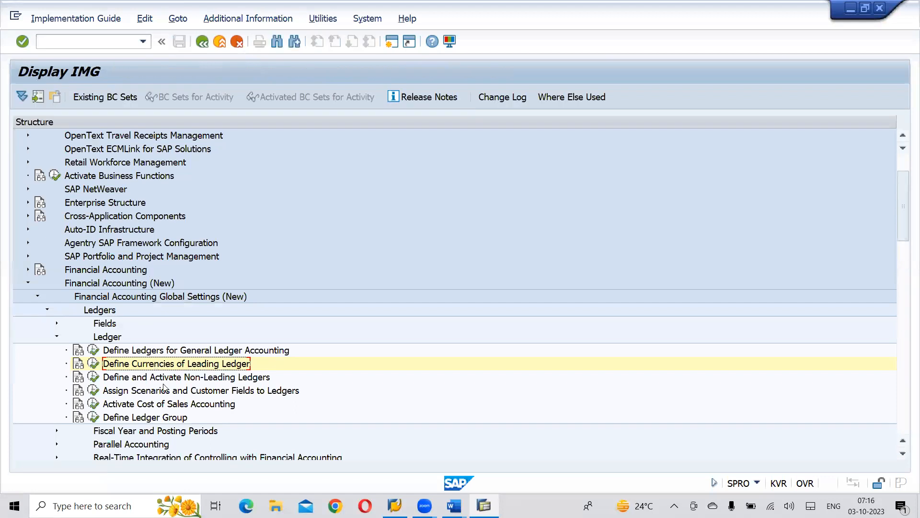
left_click(168, 380)
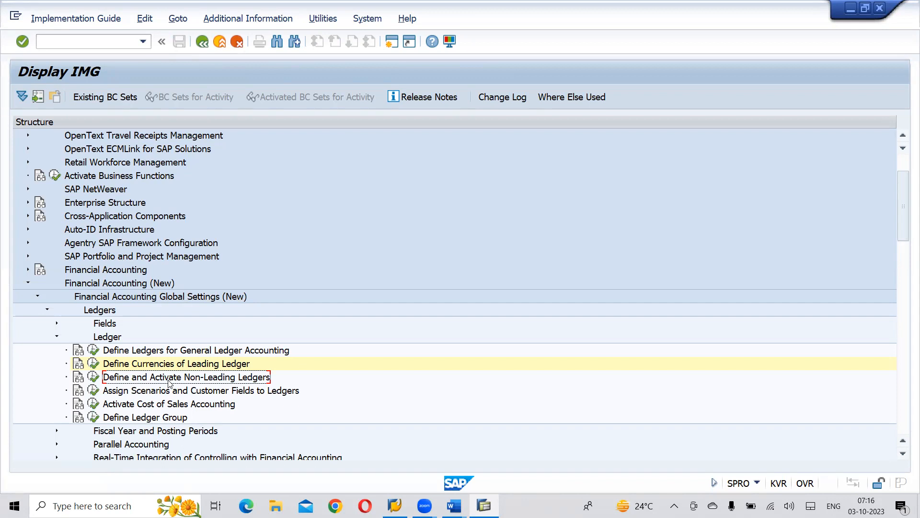
left_click(95, 377)
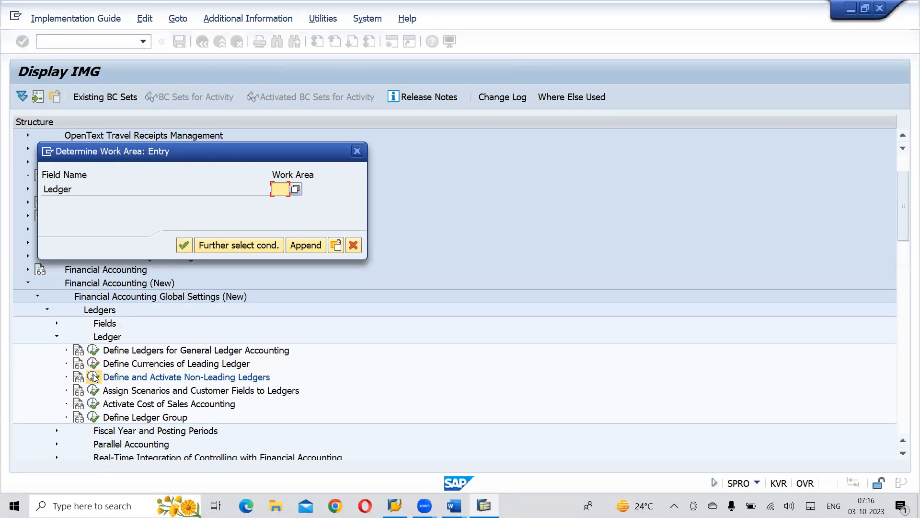
Switch to the working notes in Word and make the AX IFRS Reporting and AY US GAAP Reporting lines bold.
key("alt+Tab")
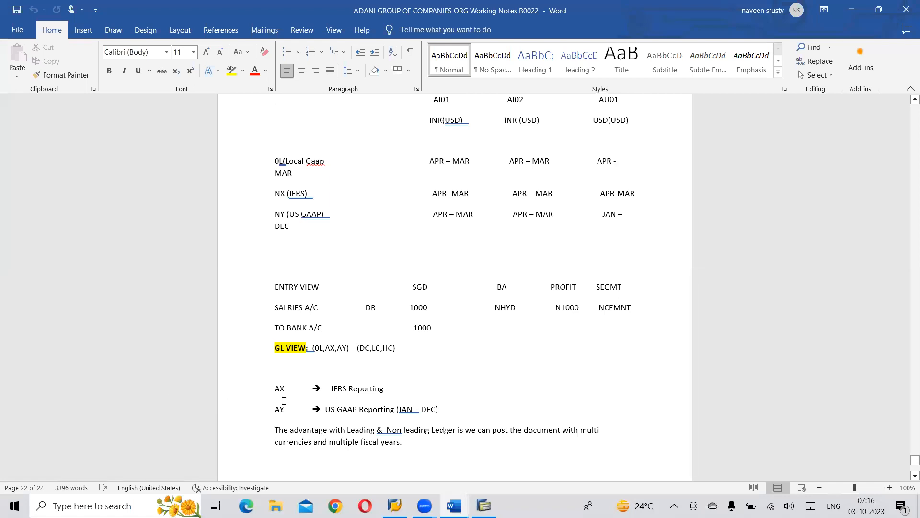
left_click_drag(277, 388, 454, 416)
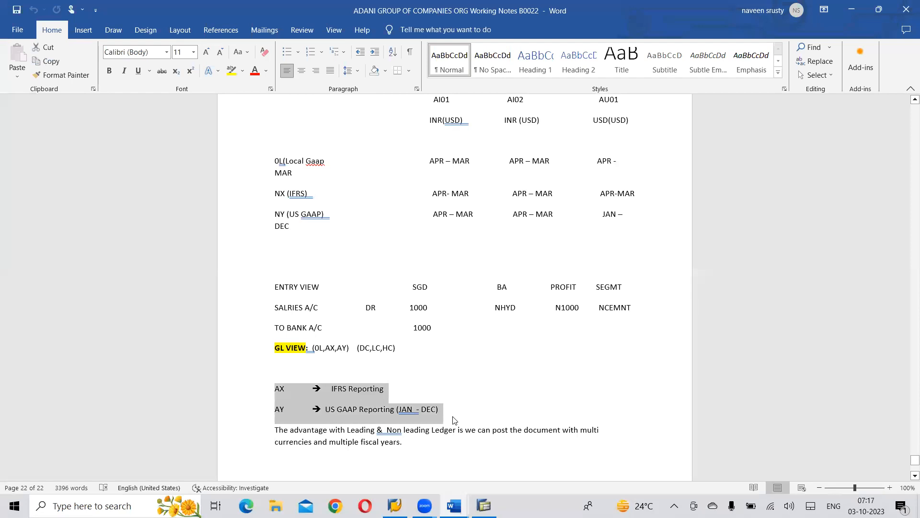
key("ctrl+b")
left_click(507, 394)
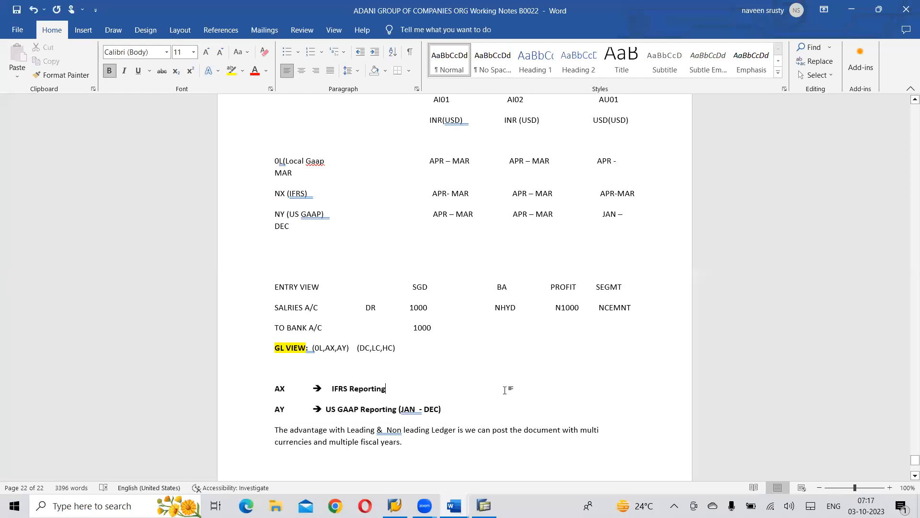
Return to SAP, open the non-leading ledger settings for ledger AX and delete the company code AUC1 entry.
key("alt+Tab")
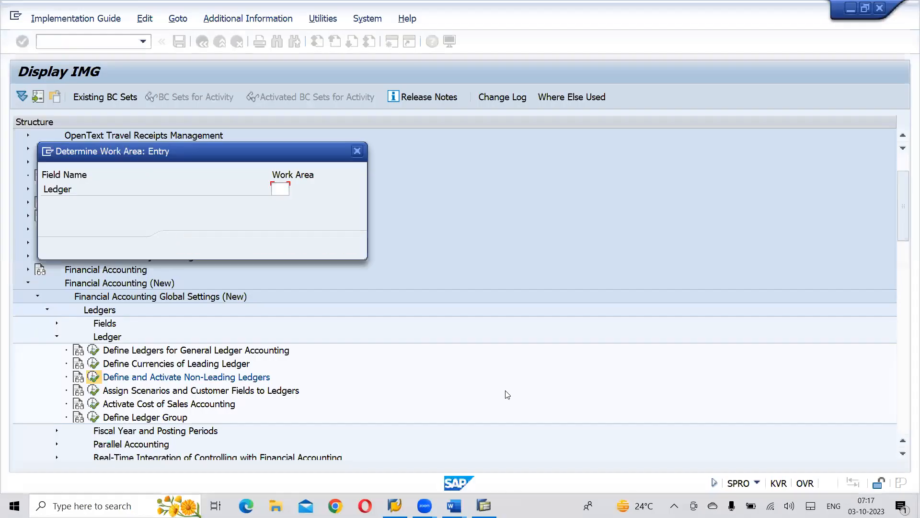
type("AX")
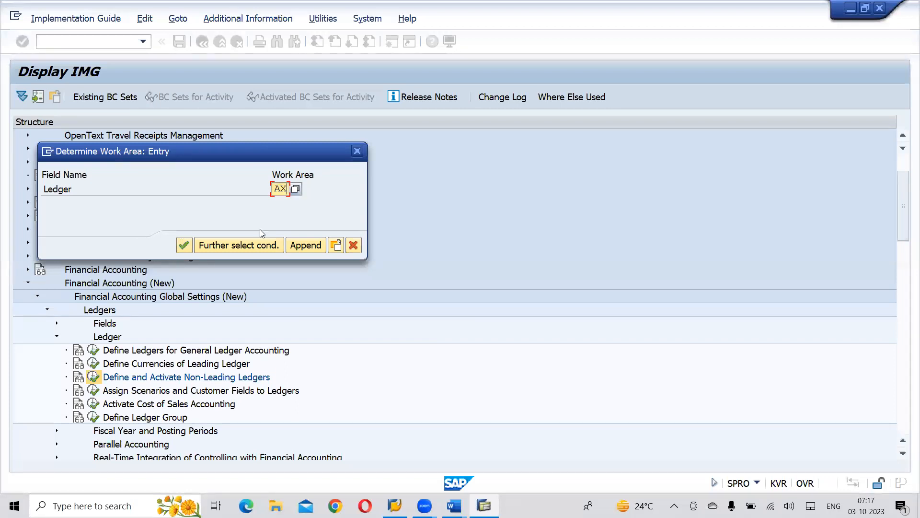
key("Return")
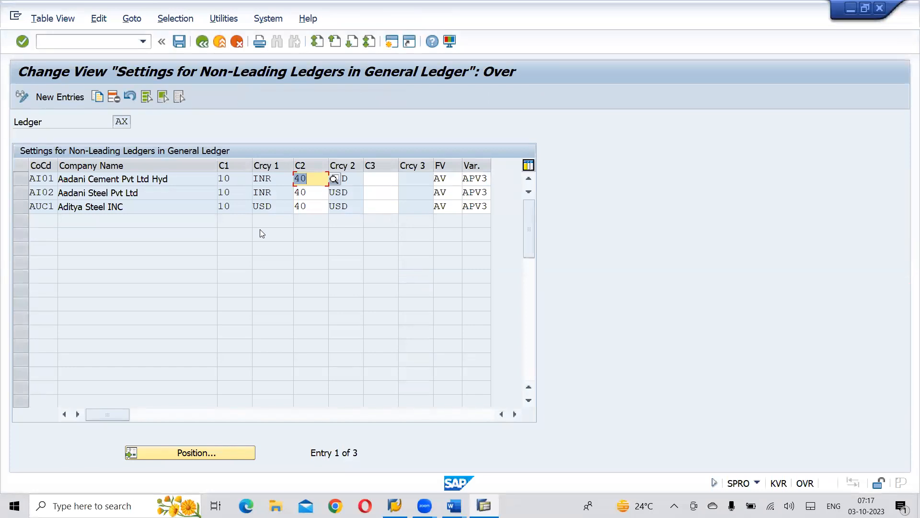
left_click(19, 205)
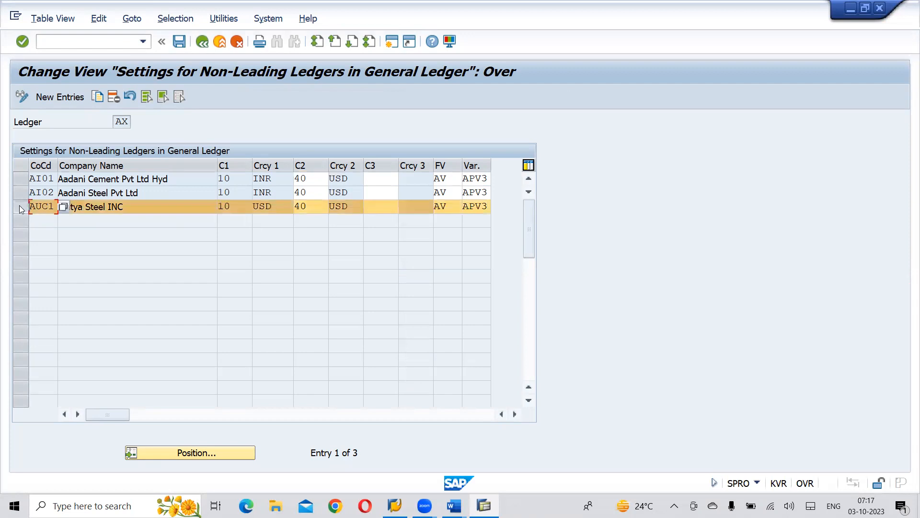
left_click(113, 98)
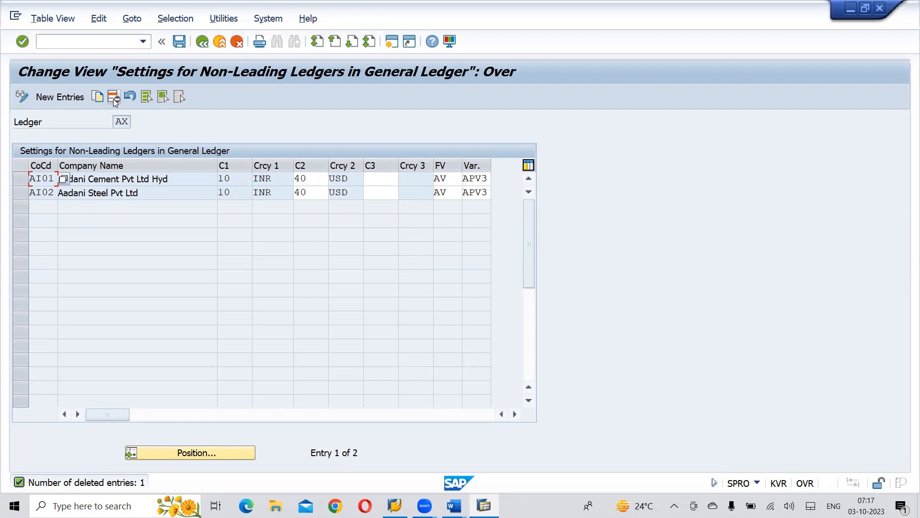
Switch to the working notes in Word and look up the fiscal year variant for AI01, AI02 and AU01.
key("alt+Tab")
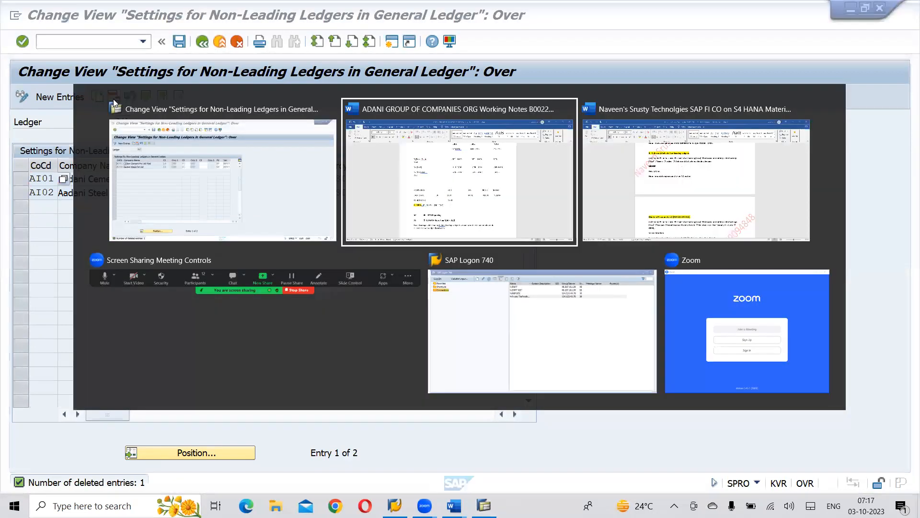
scroll(111, 103, "up", 3)
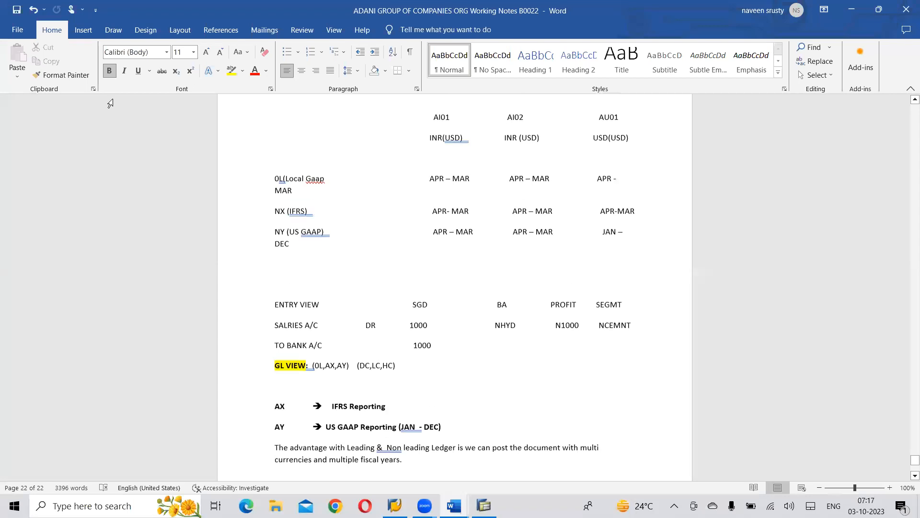
scroll(110, 104, "up", 3)
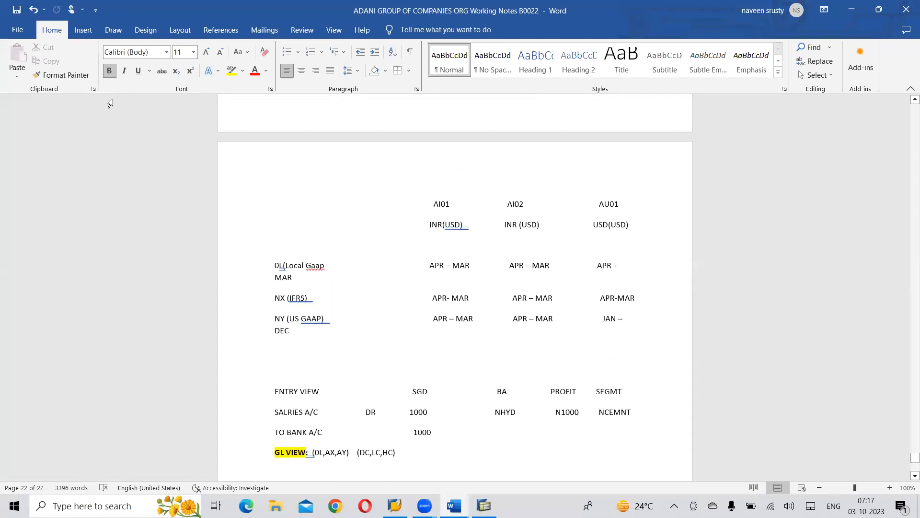
scroll(111, 103, "up", 10)
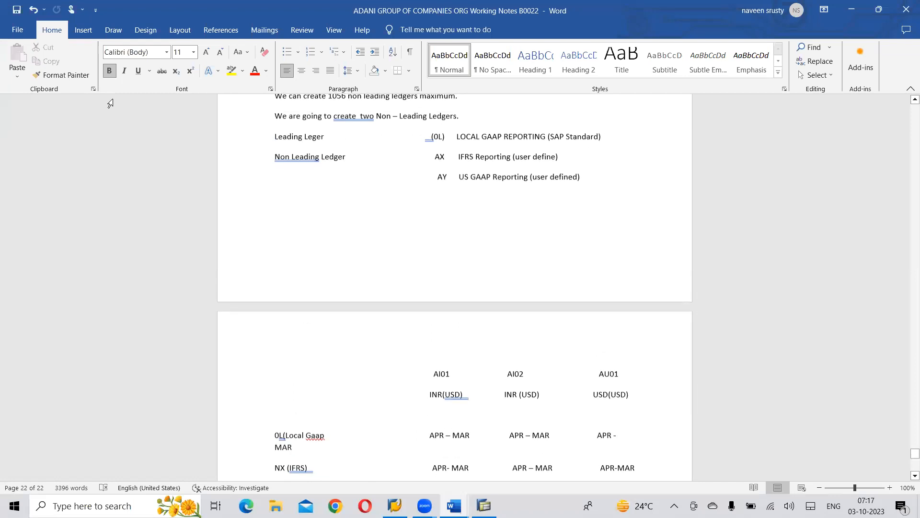
scroll(110, 103, "up", 15)
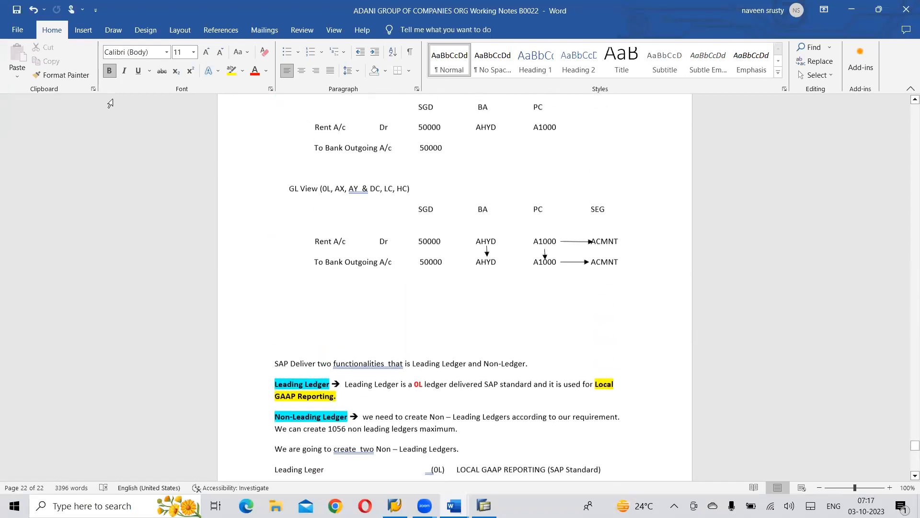
scroll(111, 103, "up", 3)
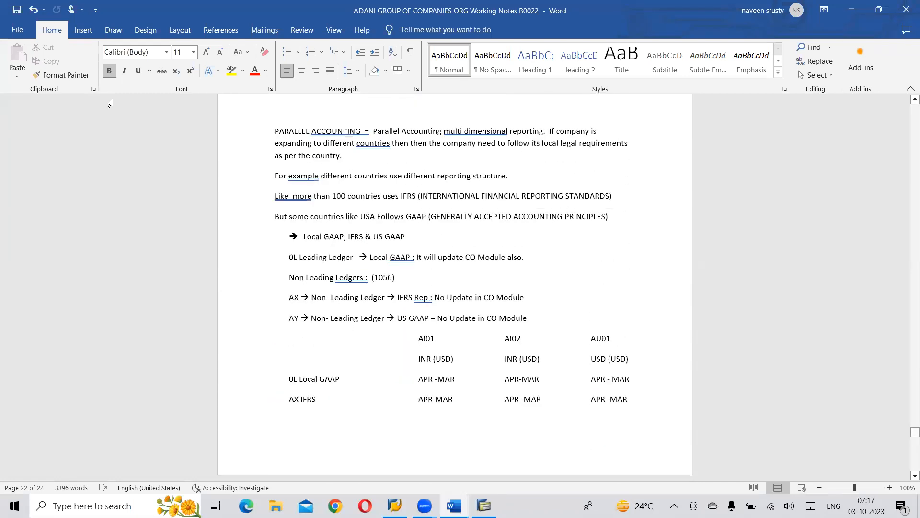
scroll(110, 103, "up", 3)
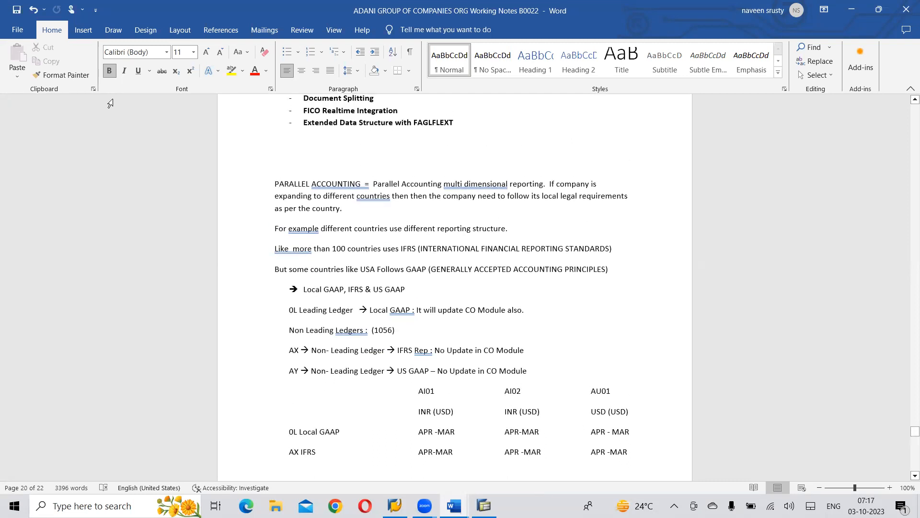
scroll(111, 103, "up", 15)
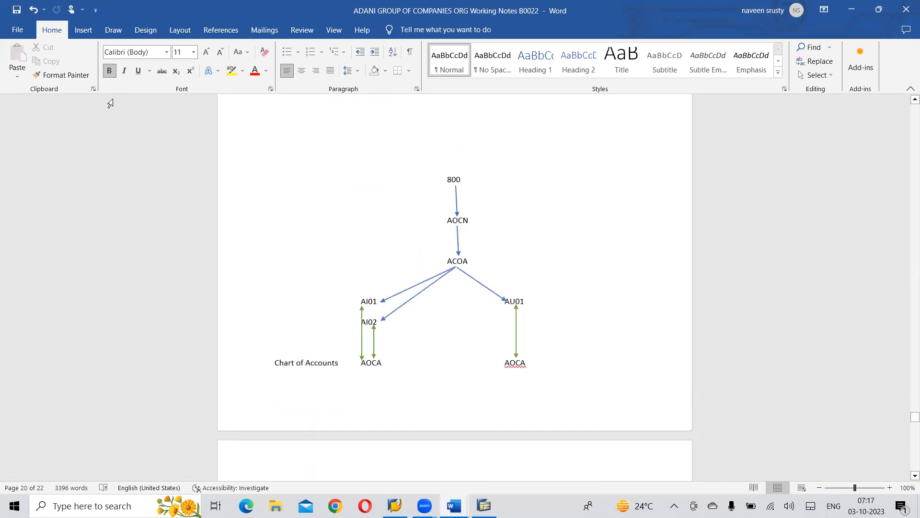
scroll(111, 103, "down", 3)
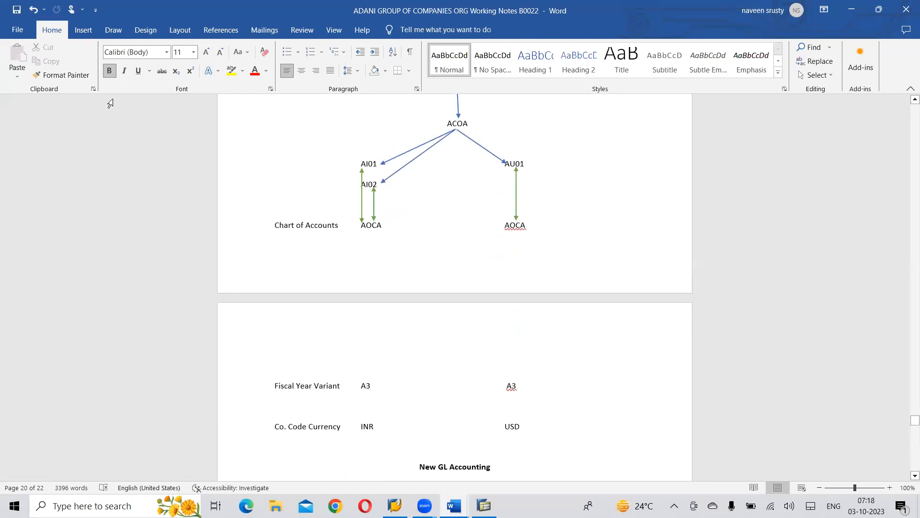
Return to SAP and set the fiscal year variant of company code AI01 in ledger AX to A3.
key("alt+Tab")
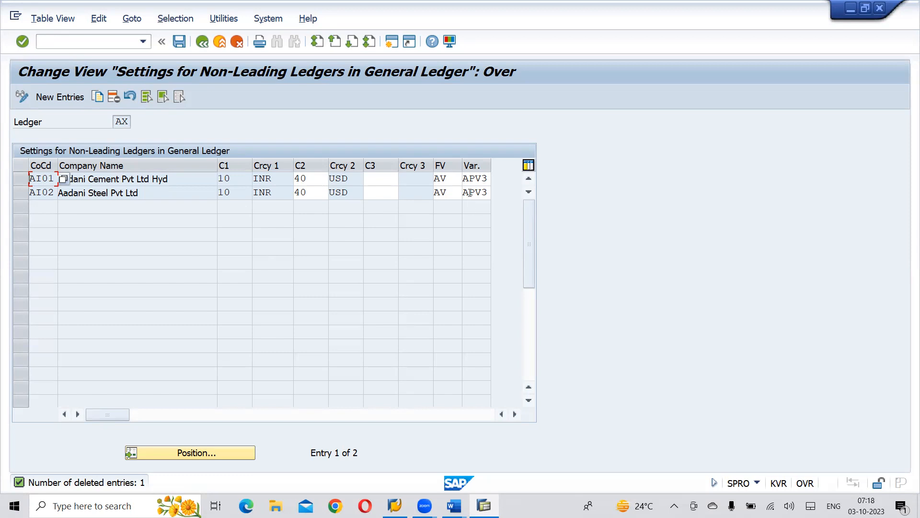
left_click(451, 178)
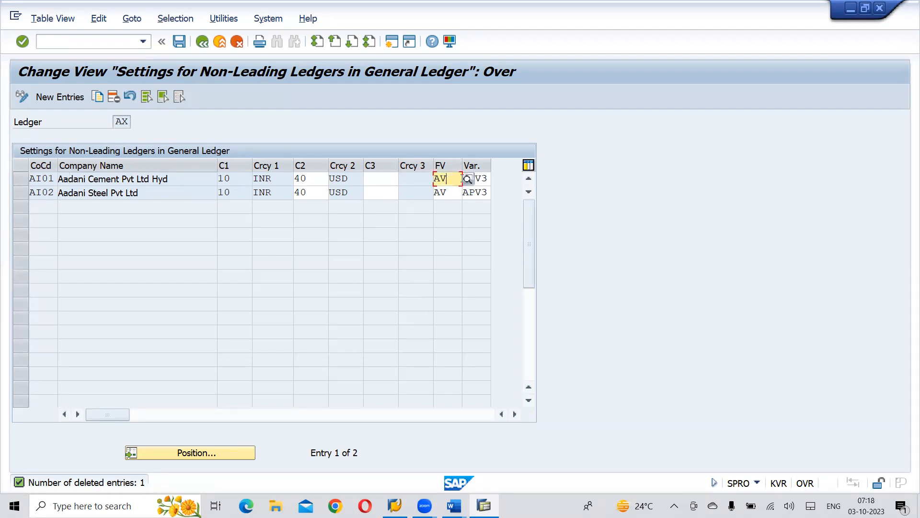
left_click(468, 178)
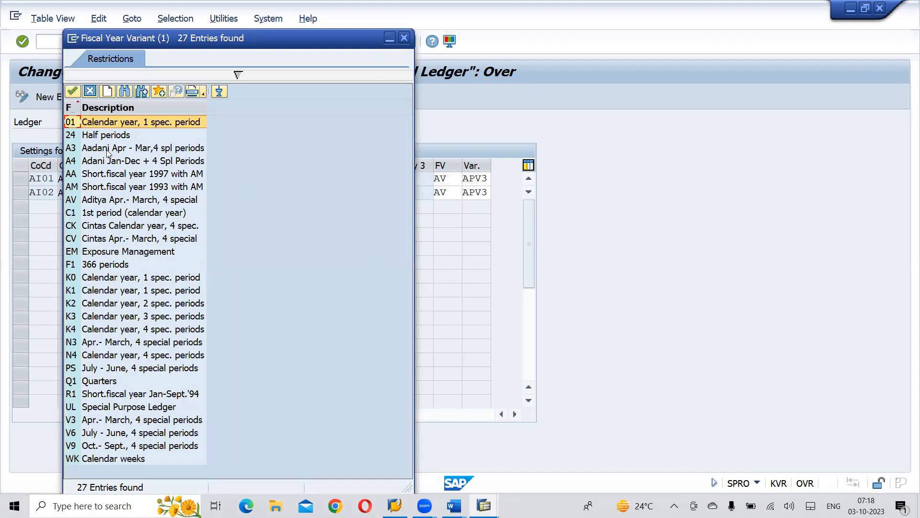
double_click(107, 149)
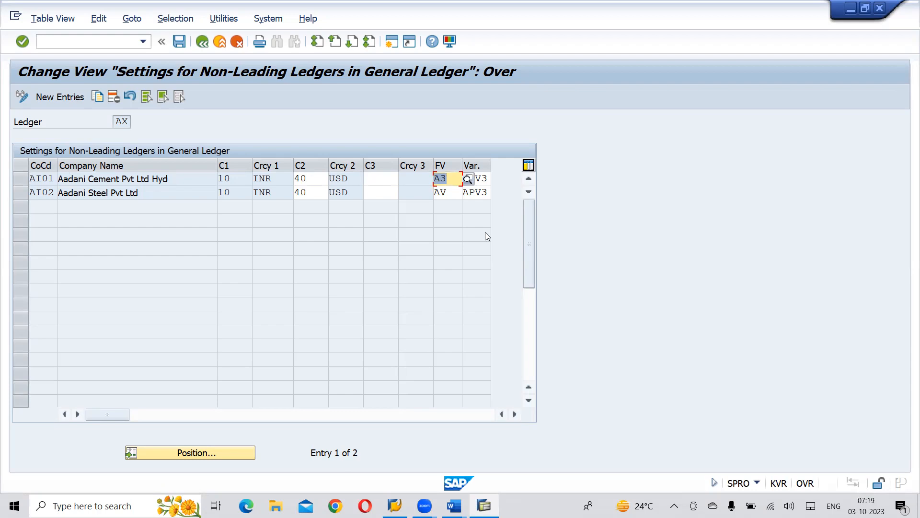
Switch to the working notes in Word and find the posting period variant assigned to AI01, AI02 and AU01.
key("alt+Tab")
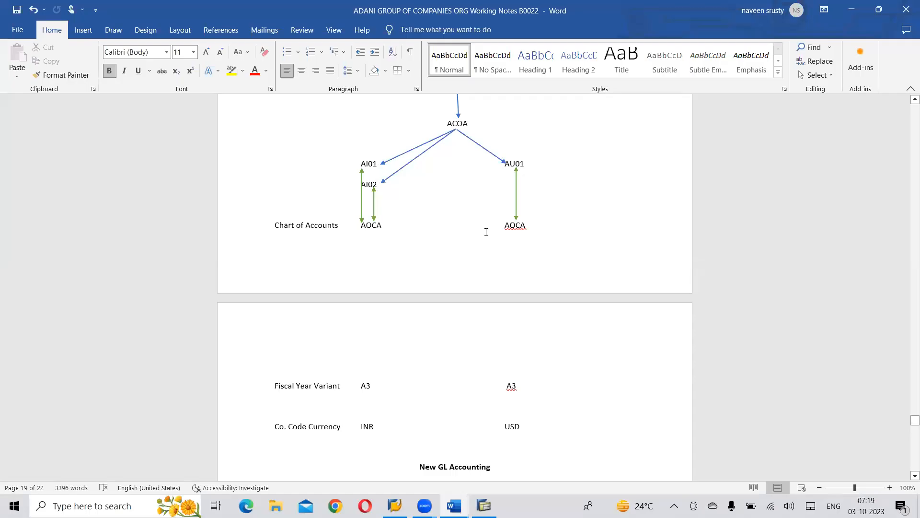
scroll(486, 232, "down", 4)
scroll(486, 232, "up", 3)
scroll(486, 232, "up", 10)
scroll(486, 232, "up", 8)
scroll(486, 232, "up", 12)
scroll(485, 232, "up", 12)
scroll(486, 232, "up", 12)
scroll(486, 232, "up", 12)
scroll(486, 231, "up", 5)
scroll(486, 232, "up", 12)
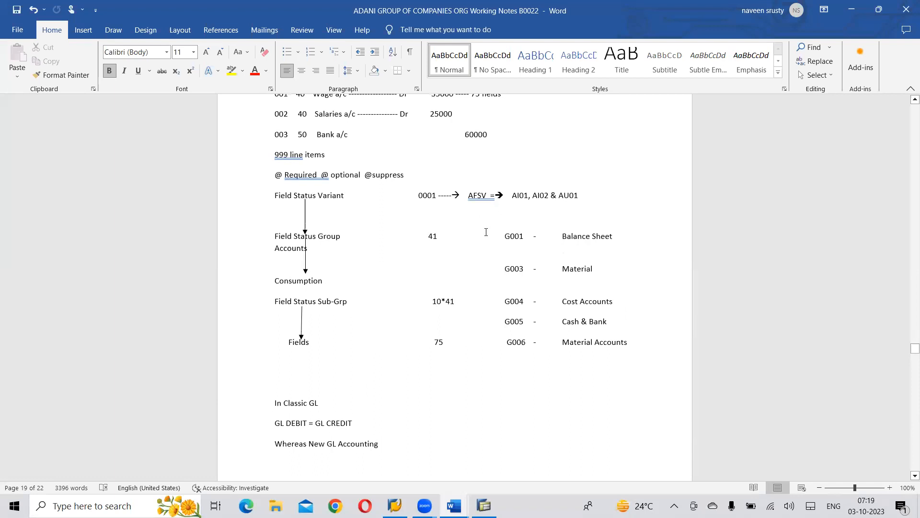
scroll(486, 232, "up", 14)
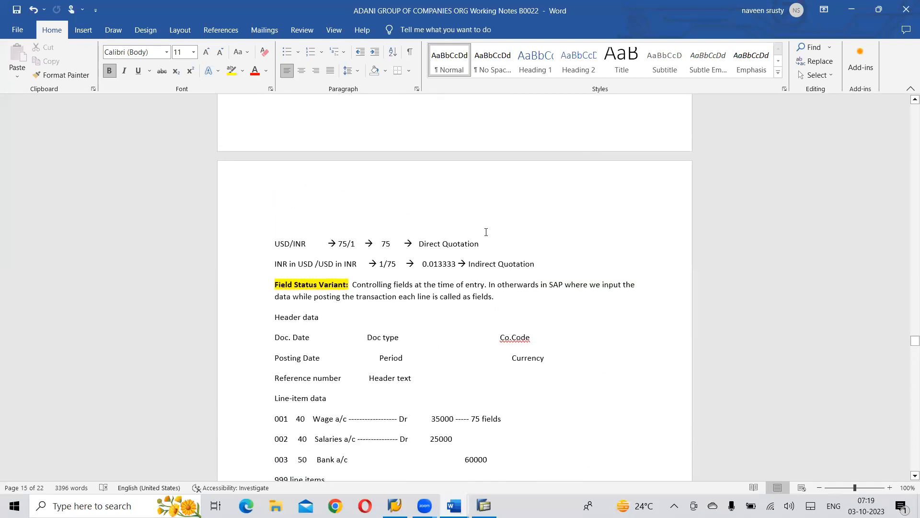
scroll(486, 232, "up", 20)
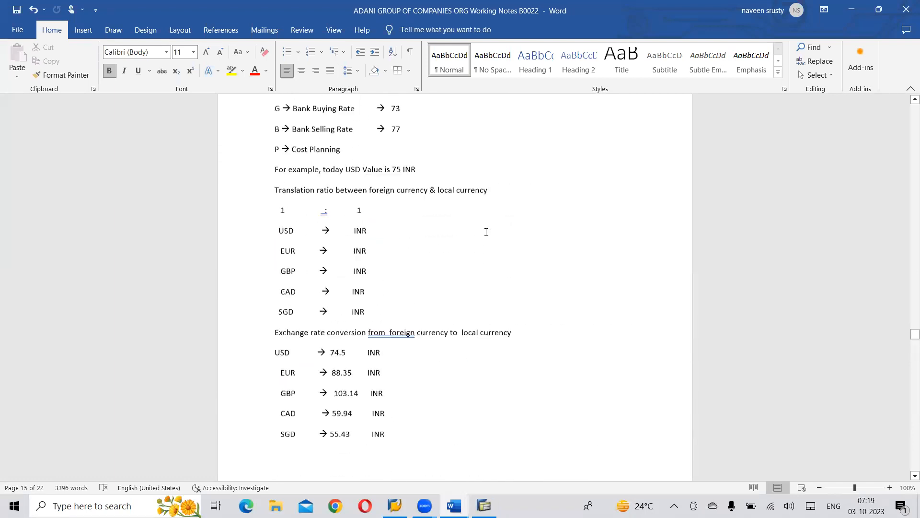
scroll(486, 232, "down", 3)
scroll(486, 232, "up", 19)
scroll(486, 232, "up", 12)
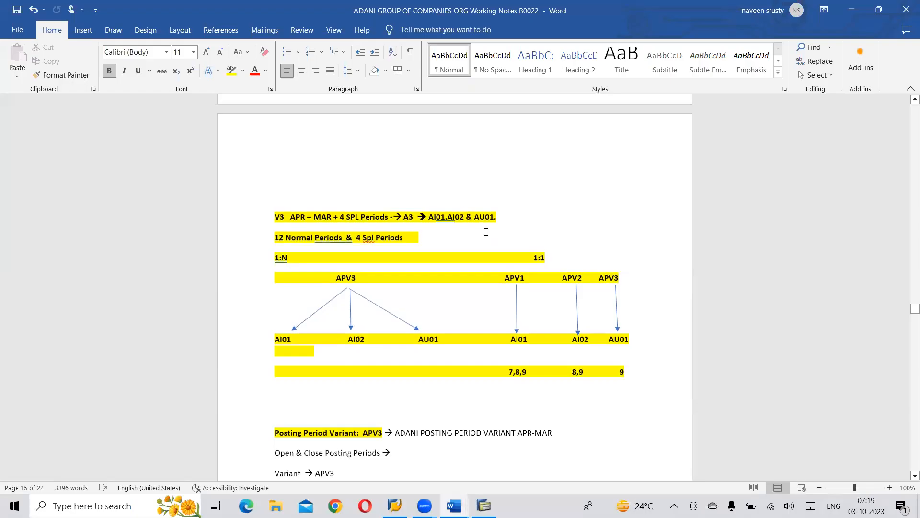
Return to SAP and set the fiscal year variant of company code AI02 in ledger AX to A3.
key("alt+Tab")
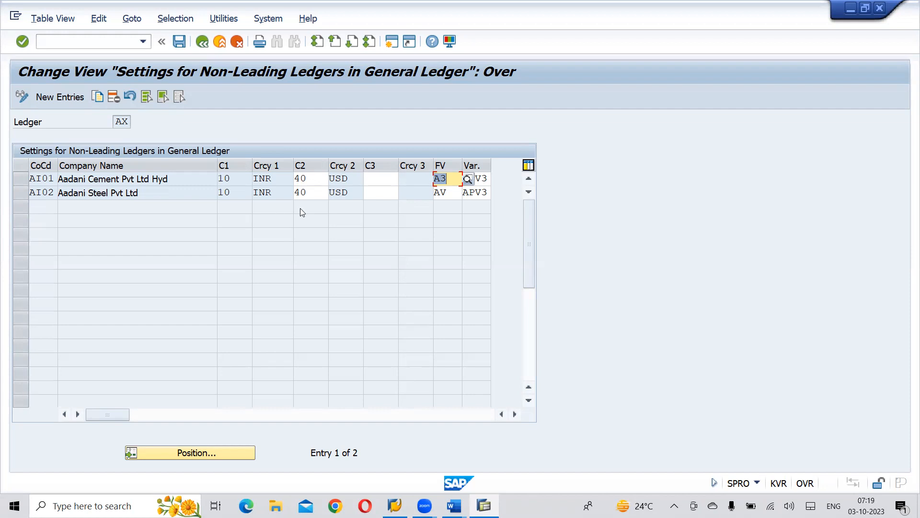
left_click(455, 192)
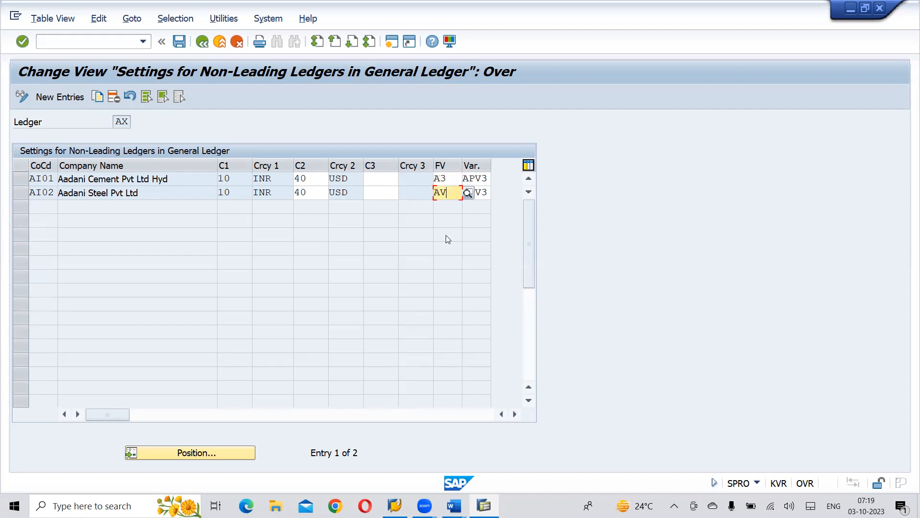
key("BackSpace")
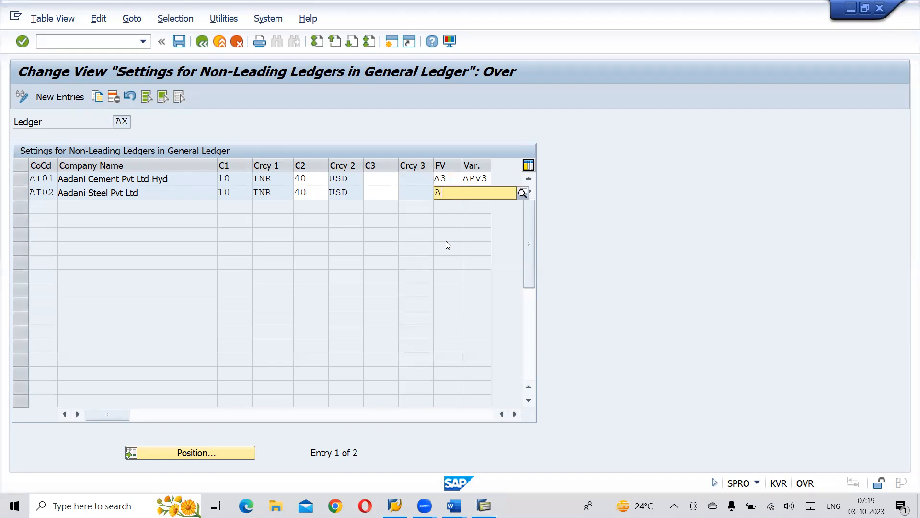
type("3")
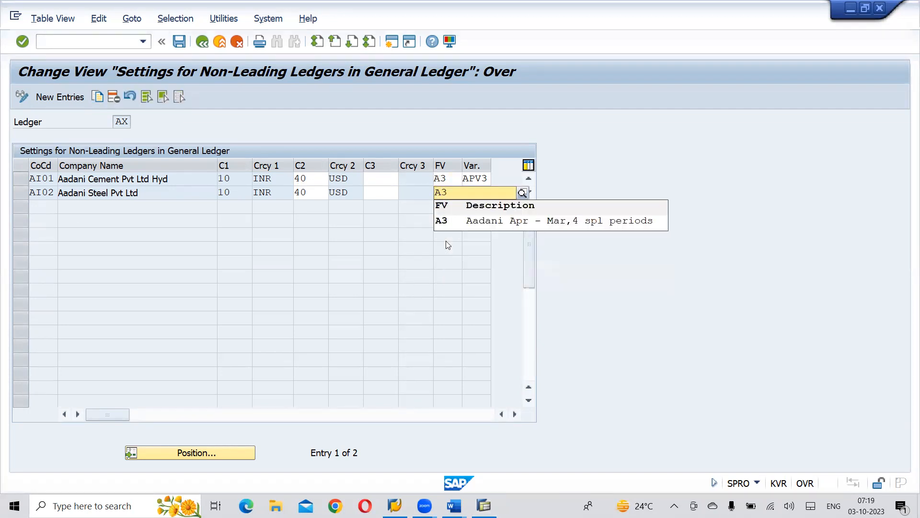
left_click(481, 218)
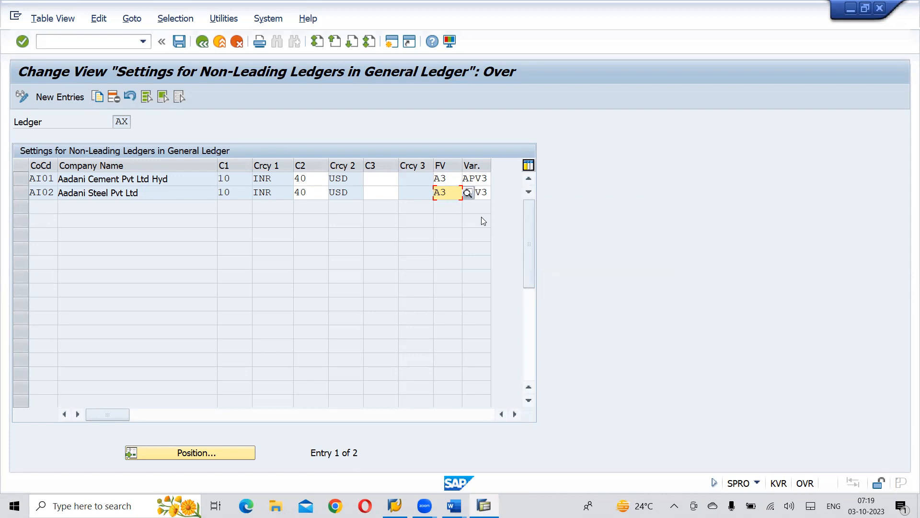
left_click(483, 181)
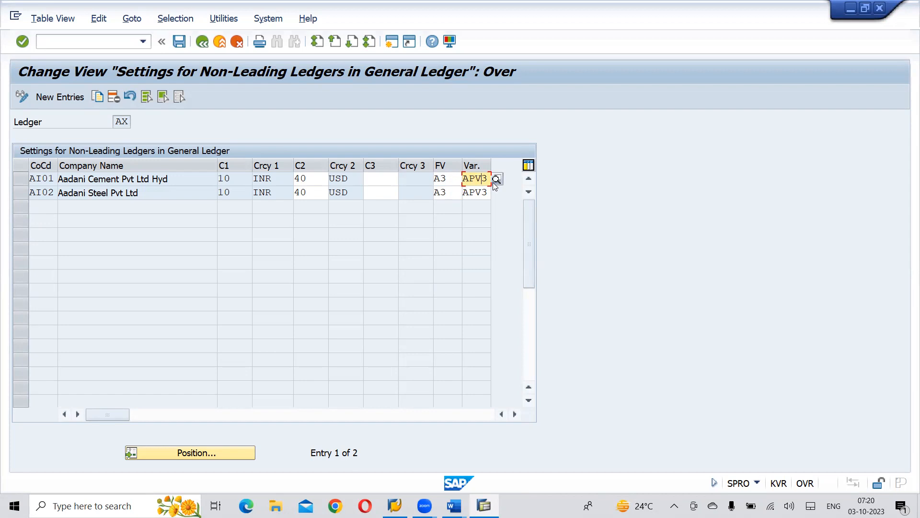
left_click(453, 183)
left_click(468, 182)
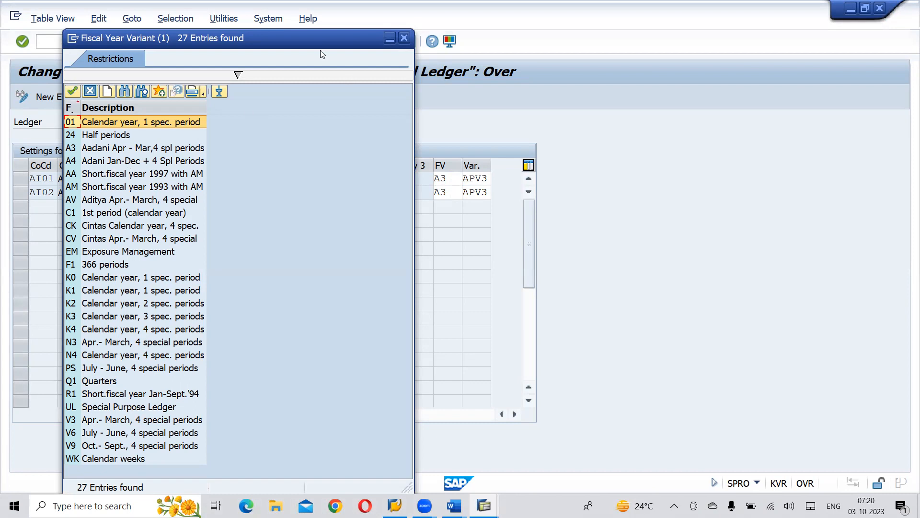
left_click_drag(309, 49, 393, 115)
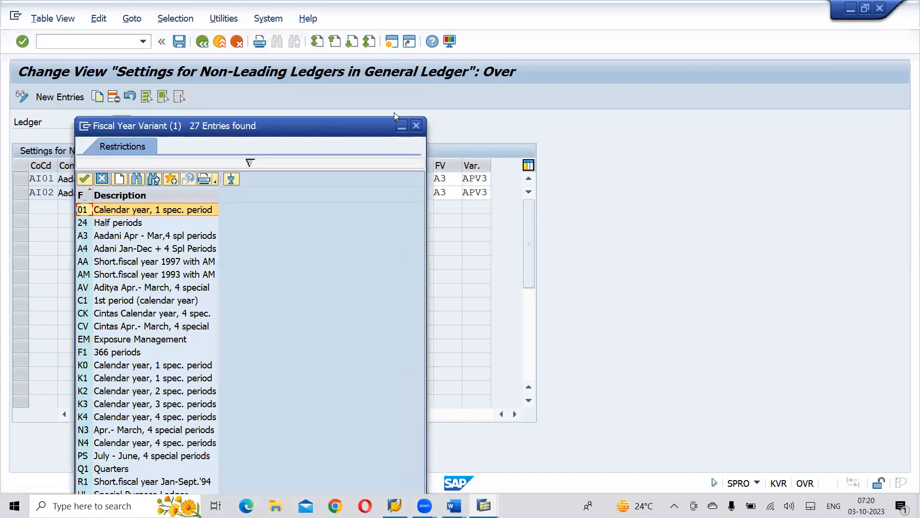
left_click(416, 126)
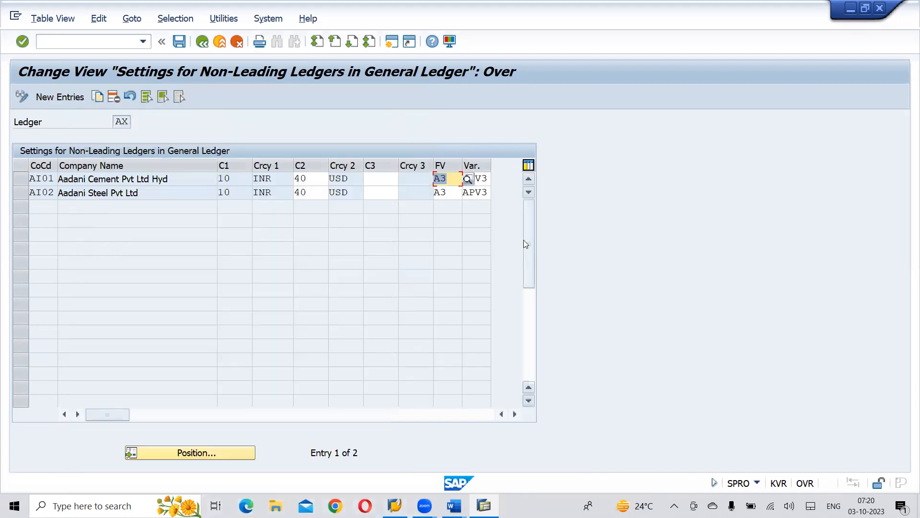
Choose APV3 from the available values as the posting period variant of company code AI01 in ledger AX.
left_click(485, 180)
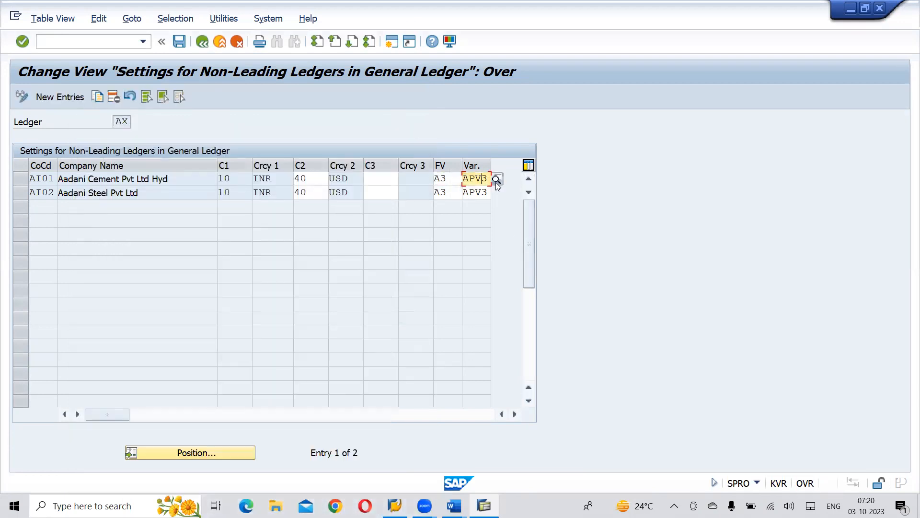
left_click(499, 181)
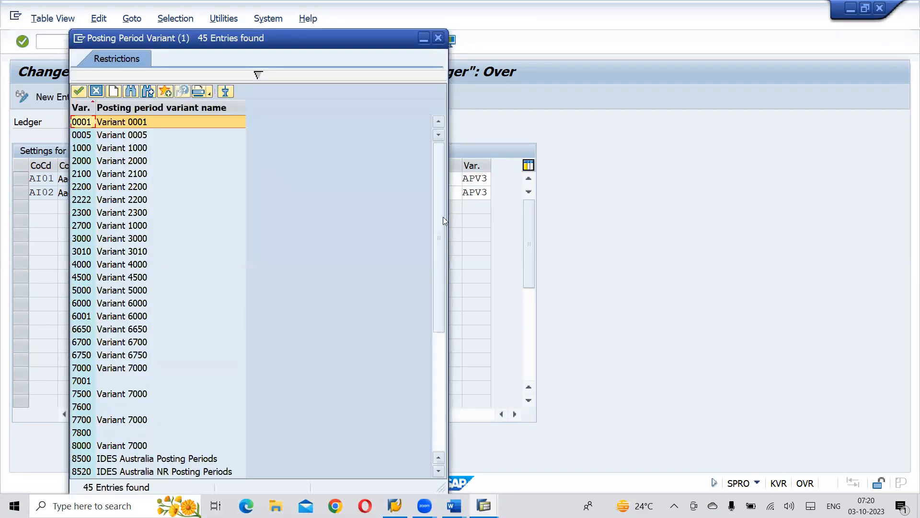
scroll(442, 266, "down", 3)
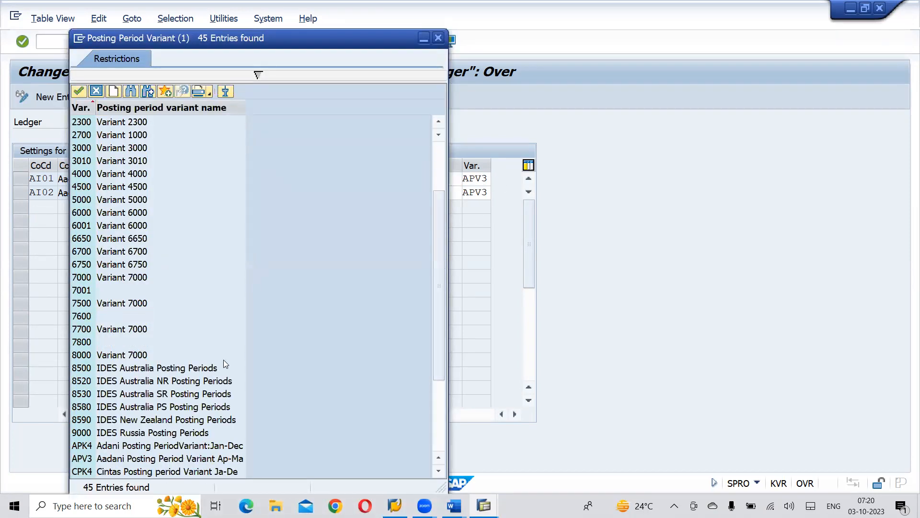
double_click(124, 459)
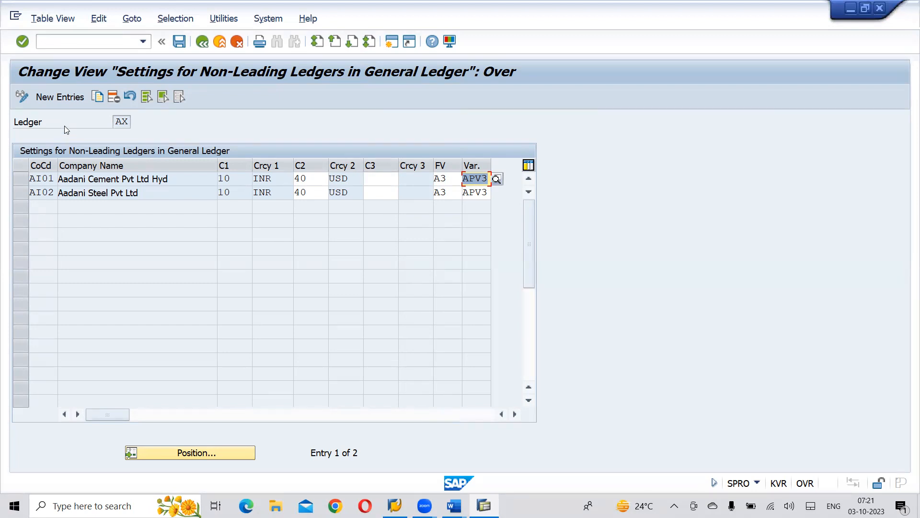
Save the ledger AX settings, declaring that the company code is not used productively, and accept customizing request ER7K900068.
left_click(184, 50)
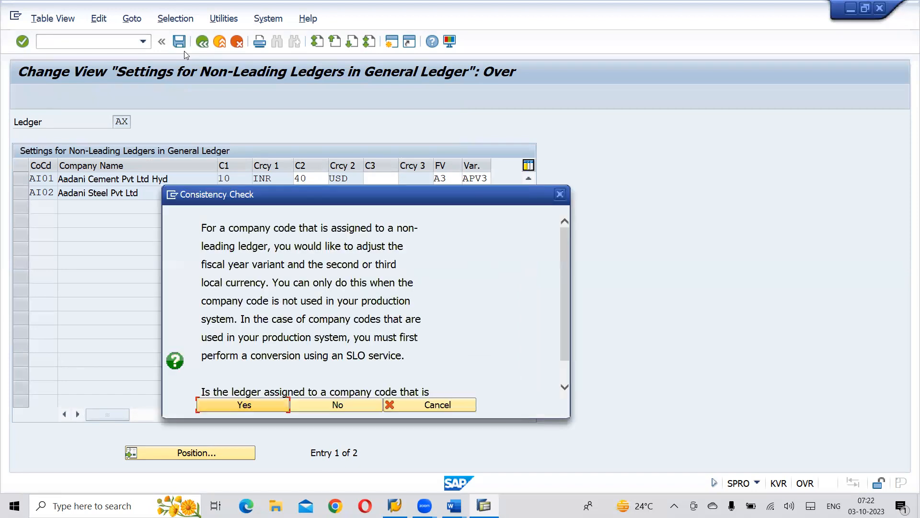
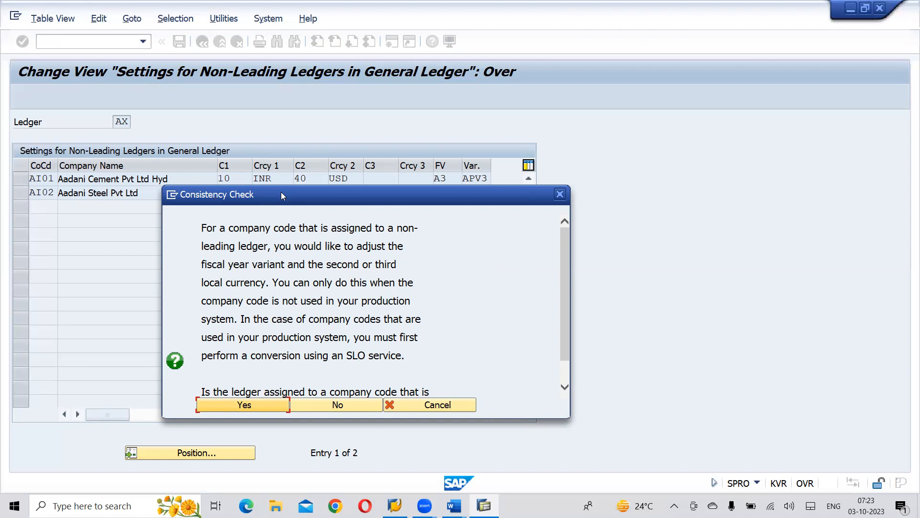
left_click_drag(334, 188, 539, 123)
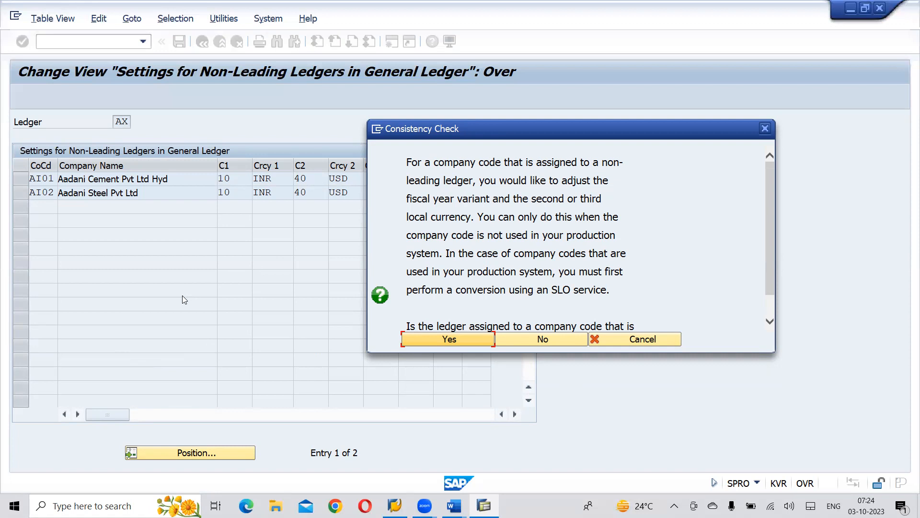
left_click_drag(770, 233, 766, 288)
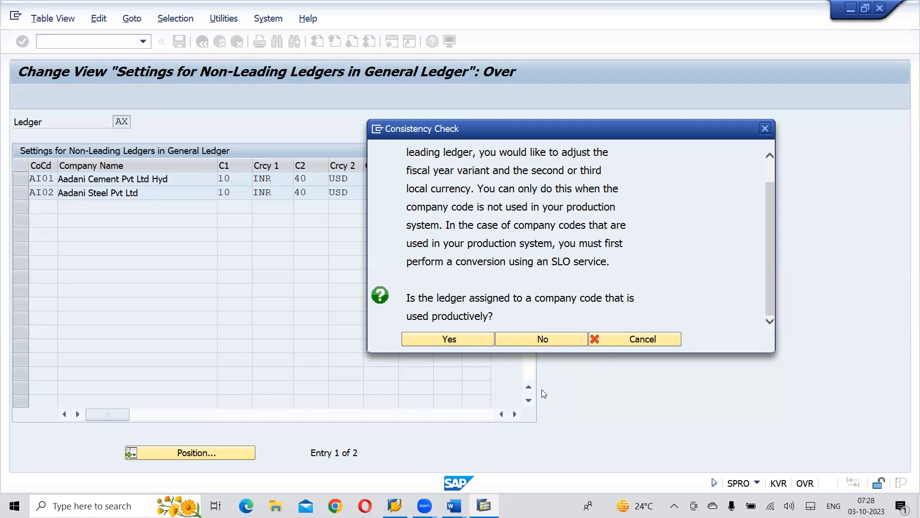
left_click(552, 340)
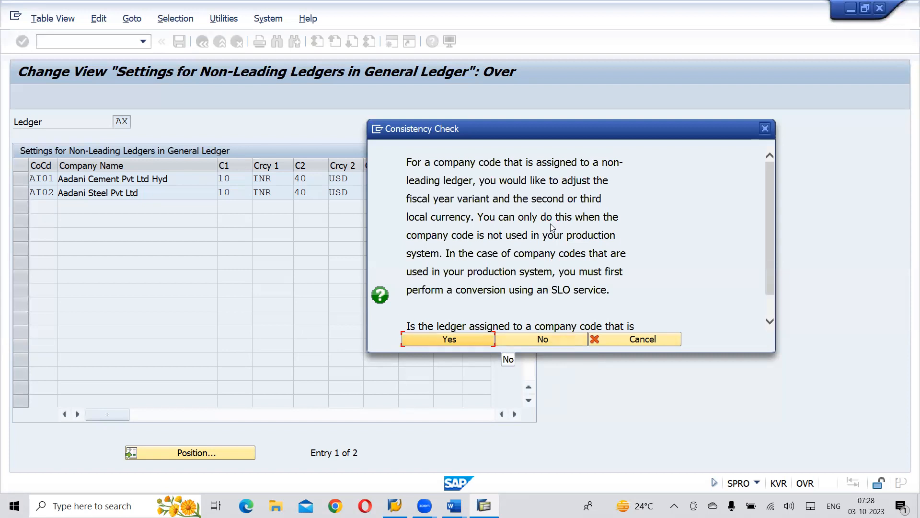
left_click(548, 339)
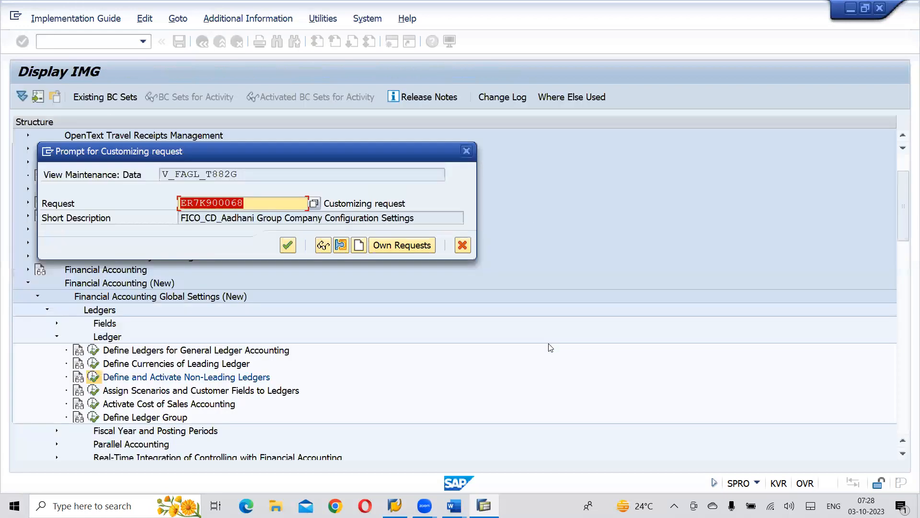
left_click(287, 245)
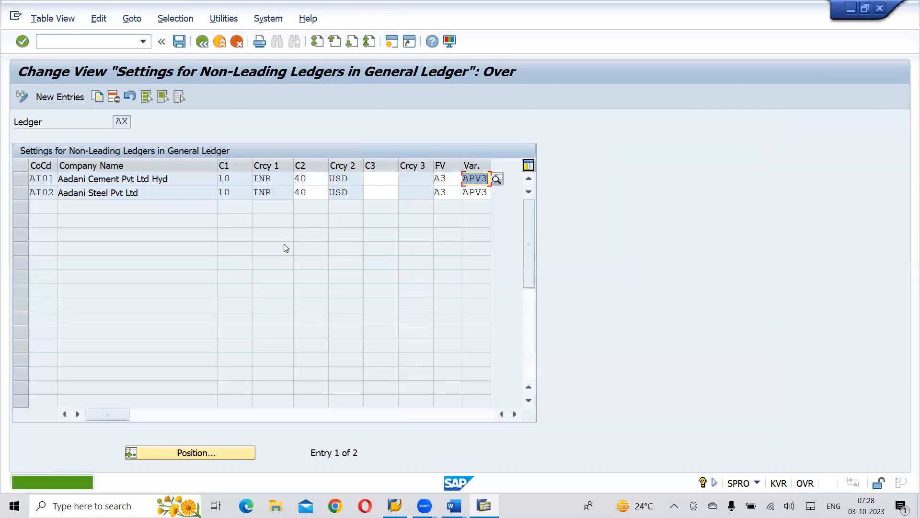
Add a new entry for company code AU01 in ledger AX with second currency type 40, Hard currency.
left_click(61, 97)
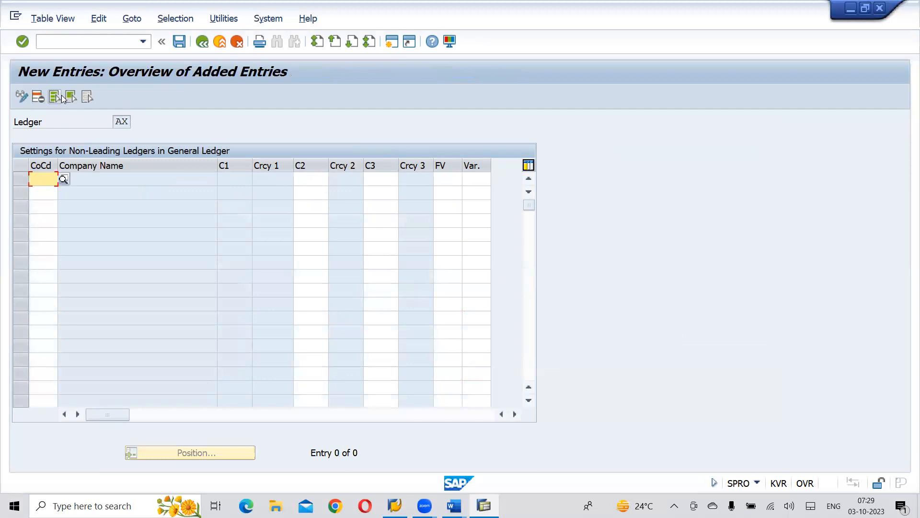
type("AU")
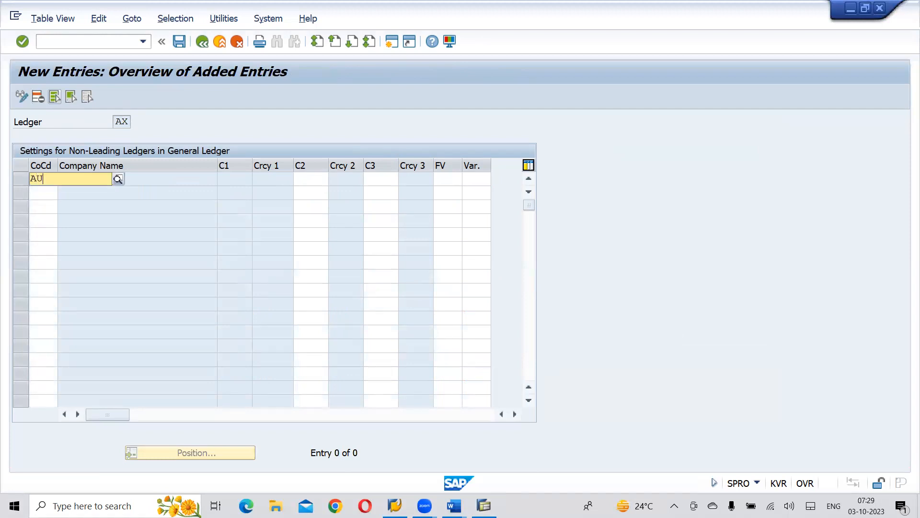
key("Down")
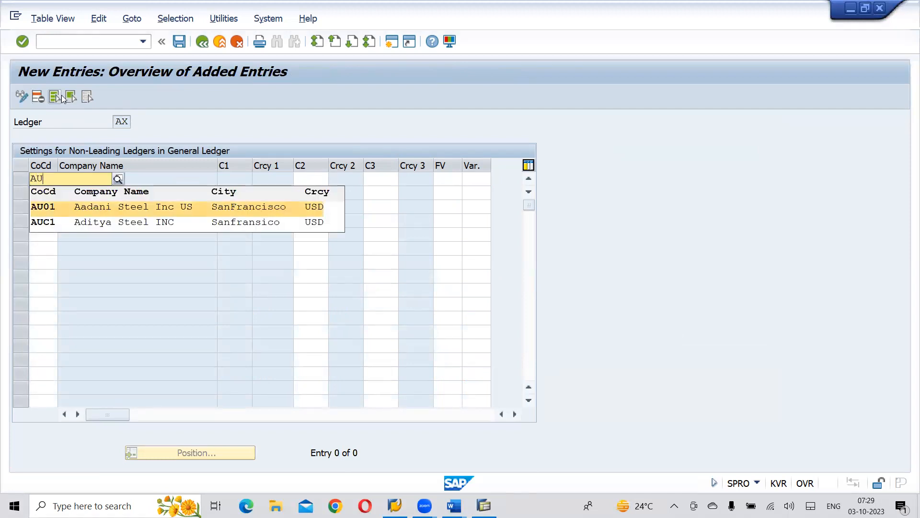
key("Return")
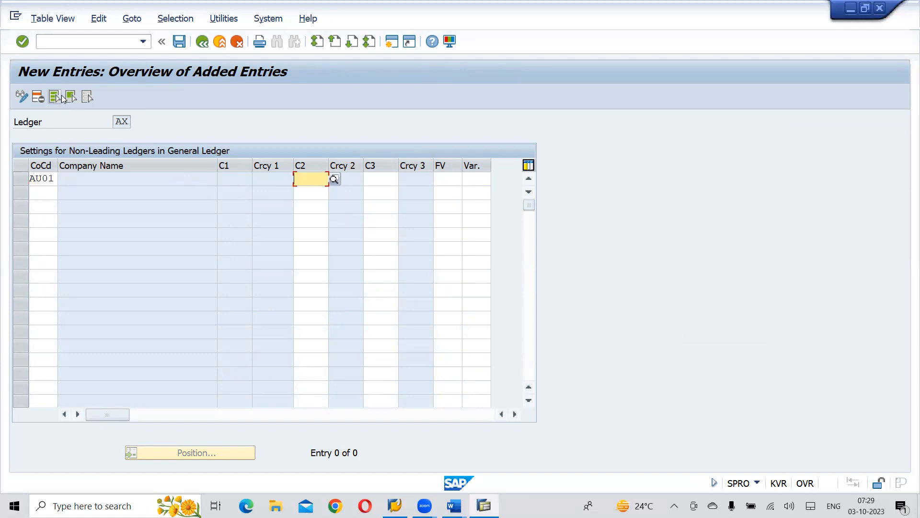
type("40")
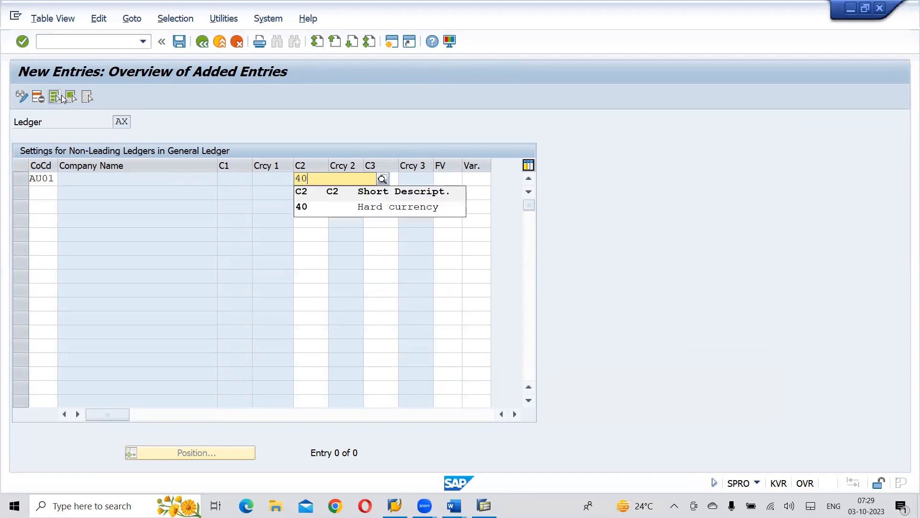
key("Down")
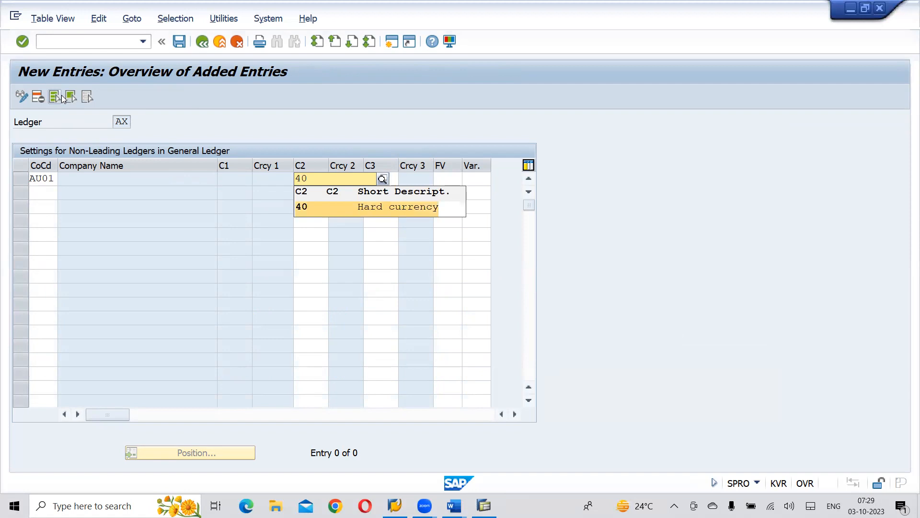
key("Return")
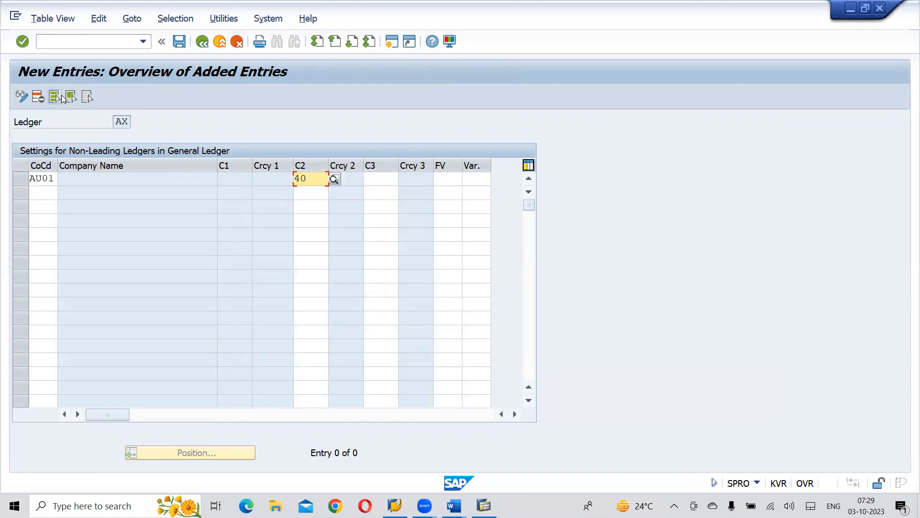
Give AU01 fiscal year variant A3 and posting period variant APV3, answer No to productive use, and return to the ledger AX overview.
key("Tab")
key("Tab")
key("Down")
key("Return")
key("Tab")
key("Down")
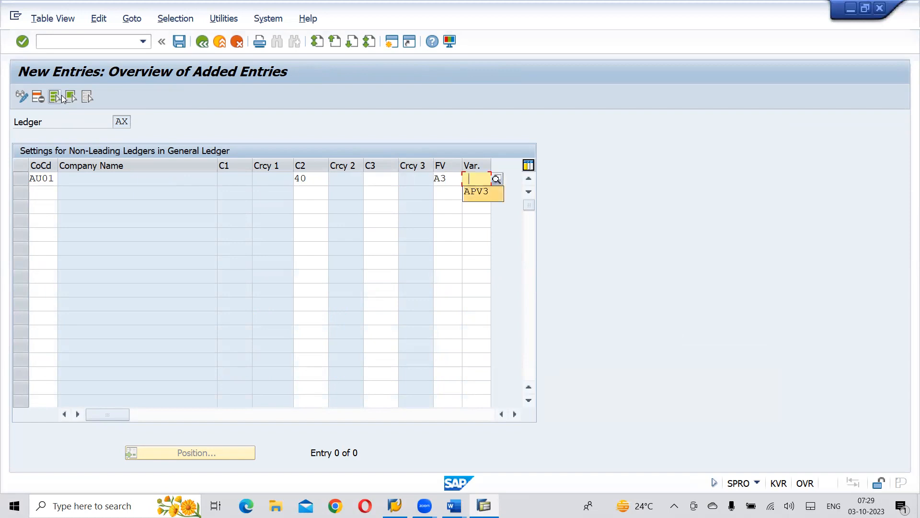
key("Return")
key("Tab")
key("Return")
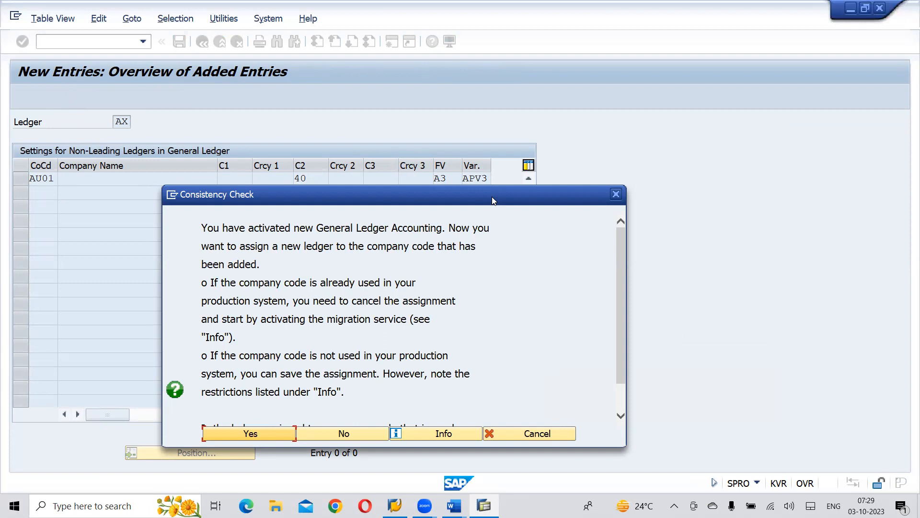
left_click_drag(491, 196, 485, 234)
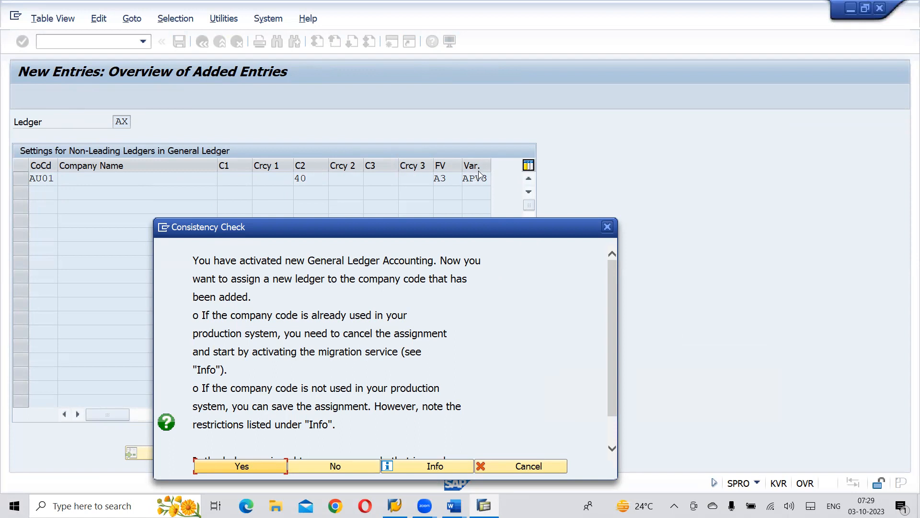
left_click(348, 468)
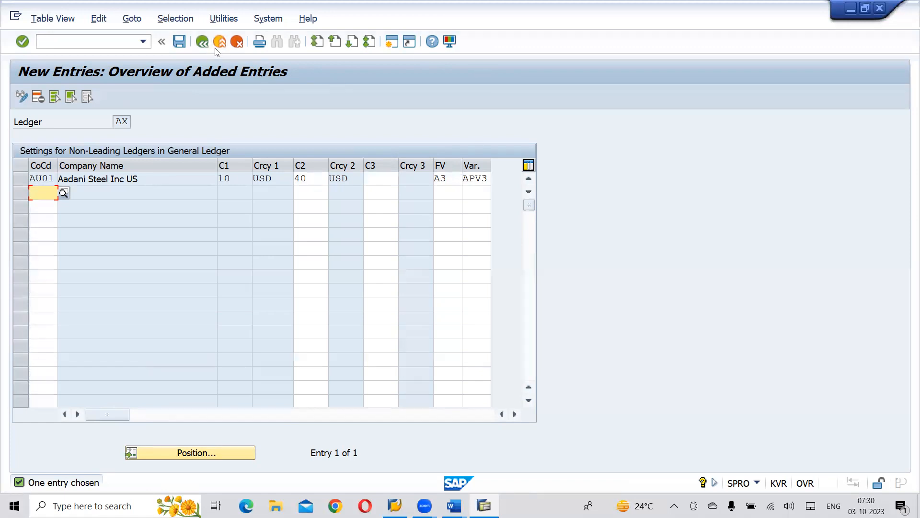
left_click(202, 41)
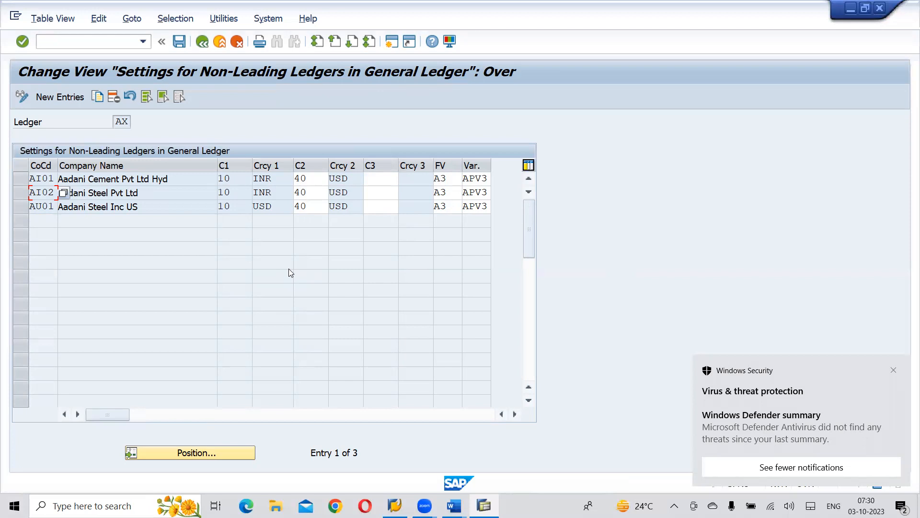
Switch to the working notes in Word and look up the New GL section on leading and non-leading ledgers per company code.
key("alt+Tab")
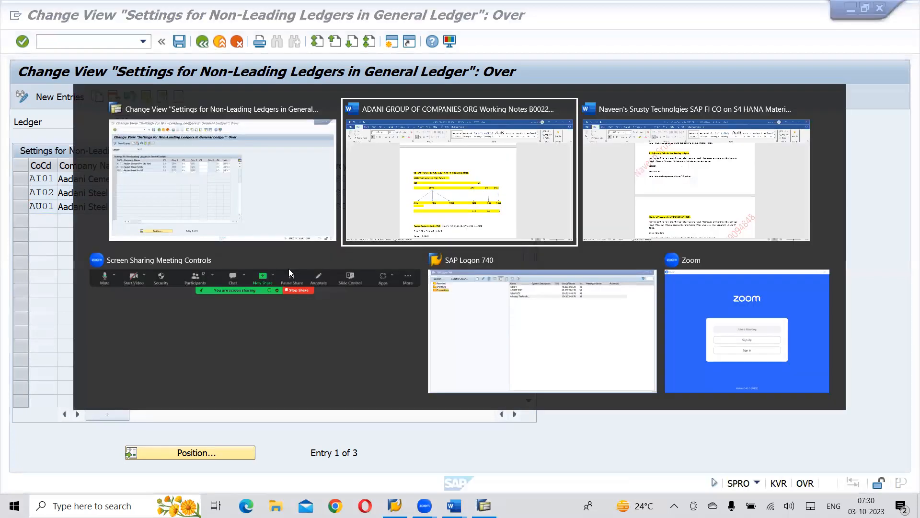
scroll(290, 269, "down", 12)
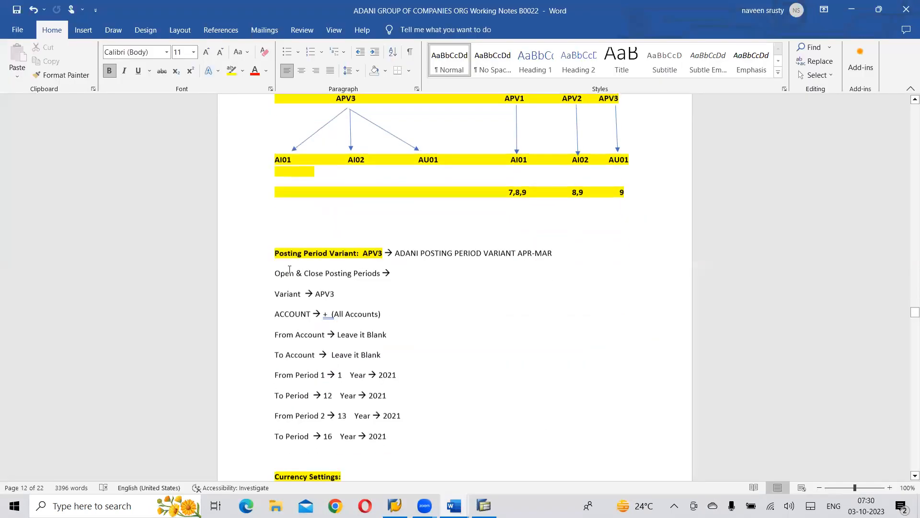
scroll(289, 270, "down", 15)
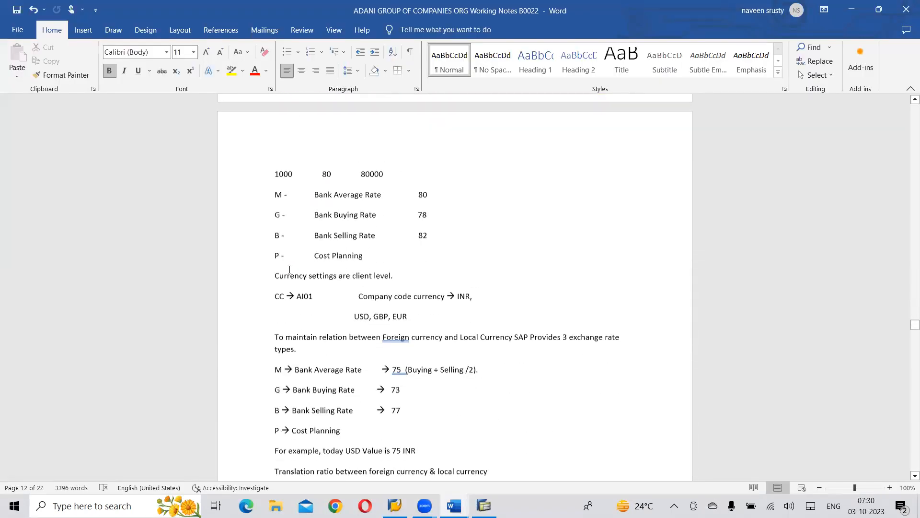
scroll(289, 269, "down", 15)
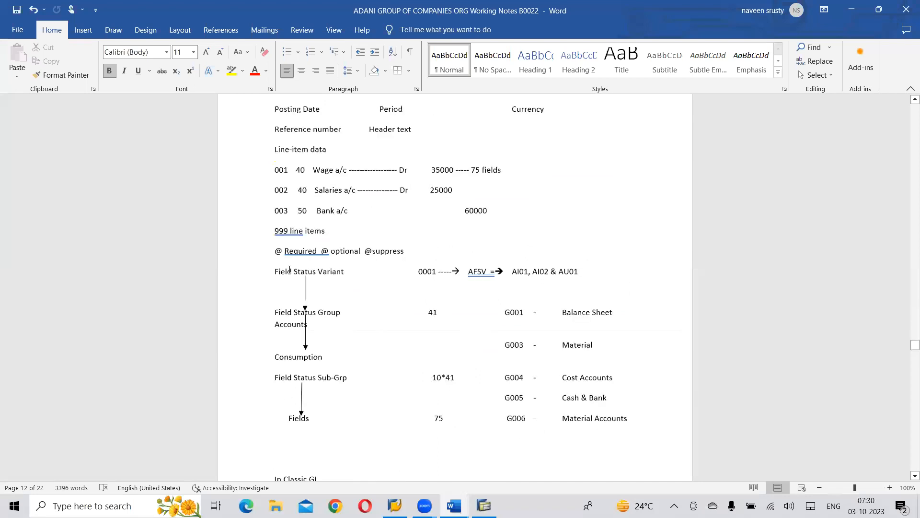
scroll(290, 269, "down", 15)
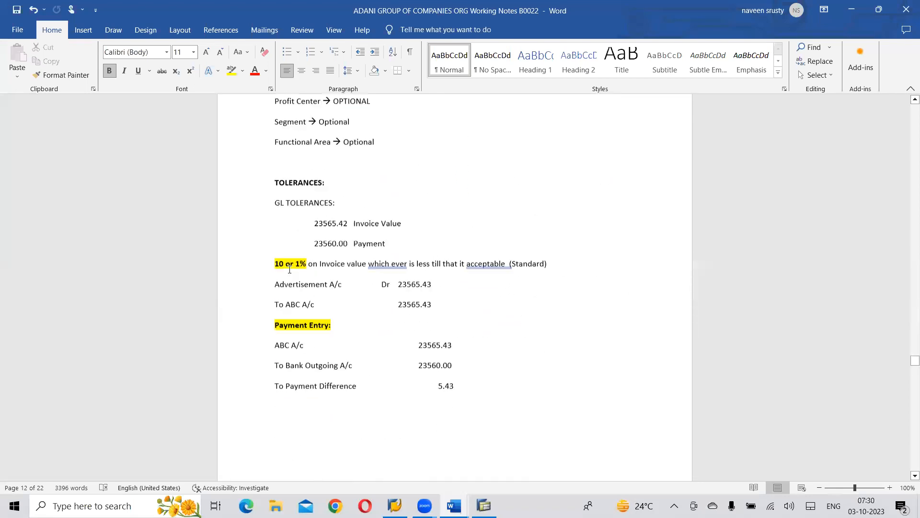
scroll(290, 269, "down", 15)
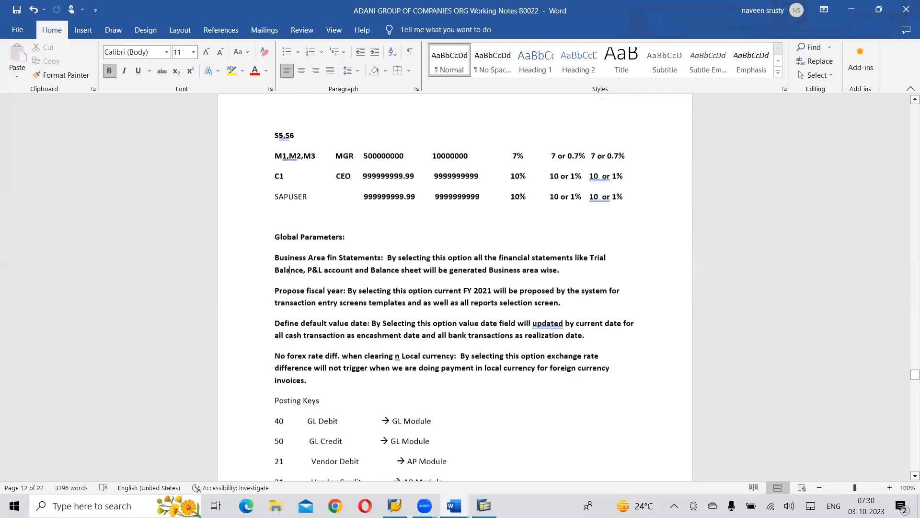
scroll(289, 269, "down", 15)
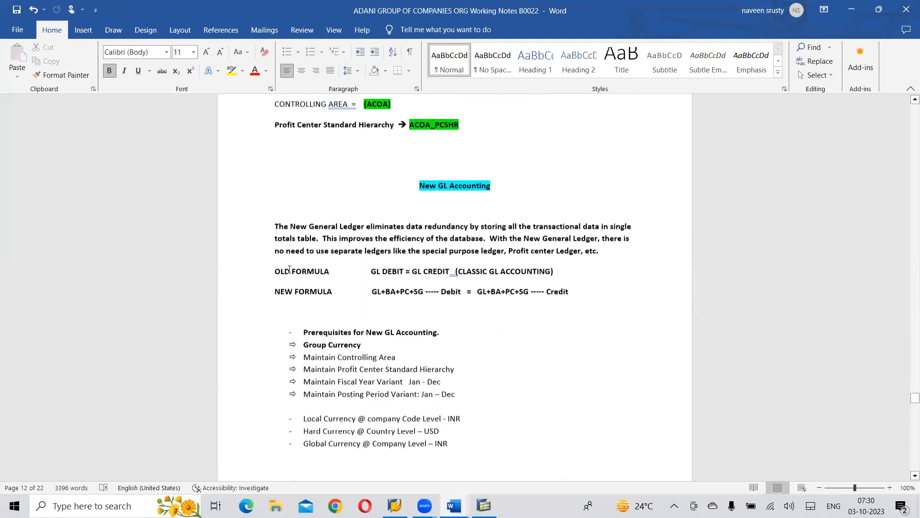
scroll(290, 269, "down", 15)
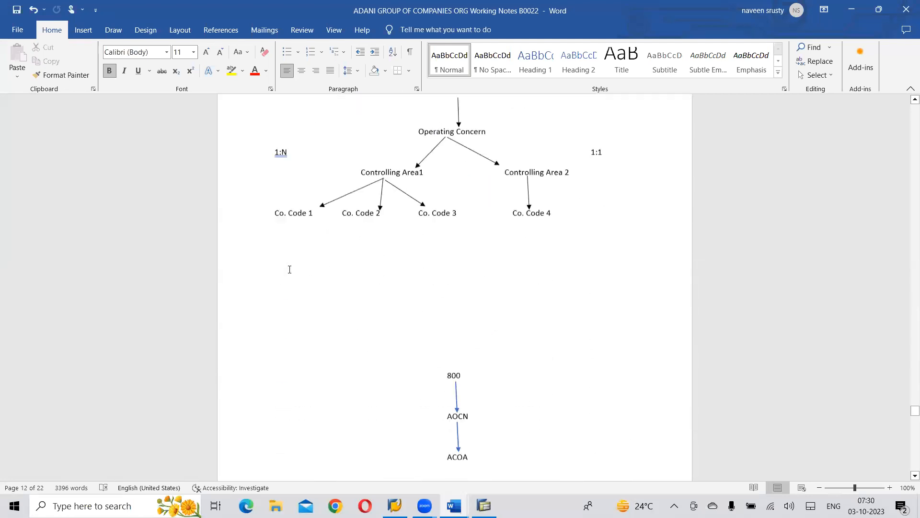
scroll(289, 269, "down", 15)
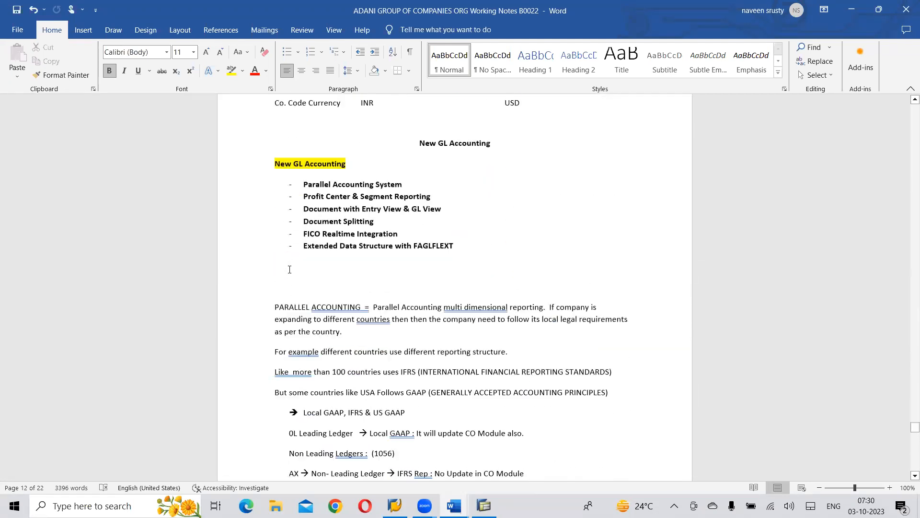
scroll(289, 269, "down", 8)
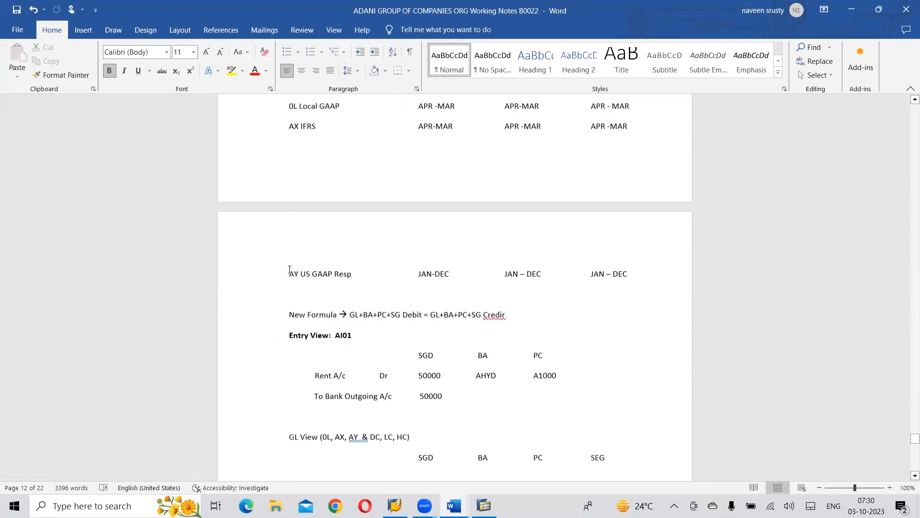
scroll(289, 270, "down", 10)
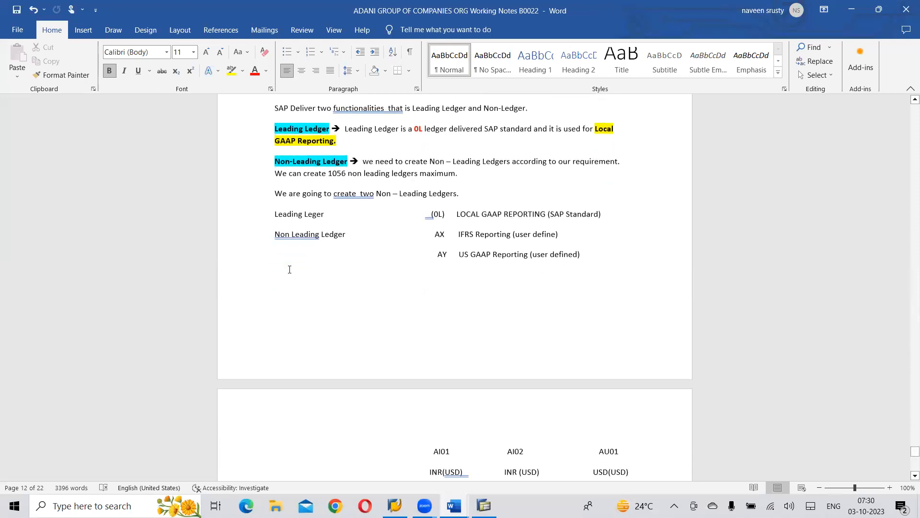
Return to SAP and exit the ledger AX settings to the implementation guide, saving the changes.
key("alt+Tab")
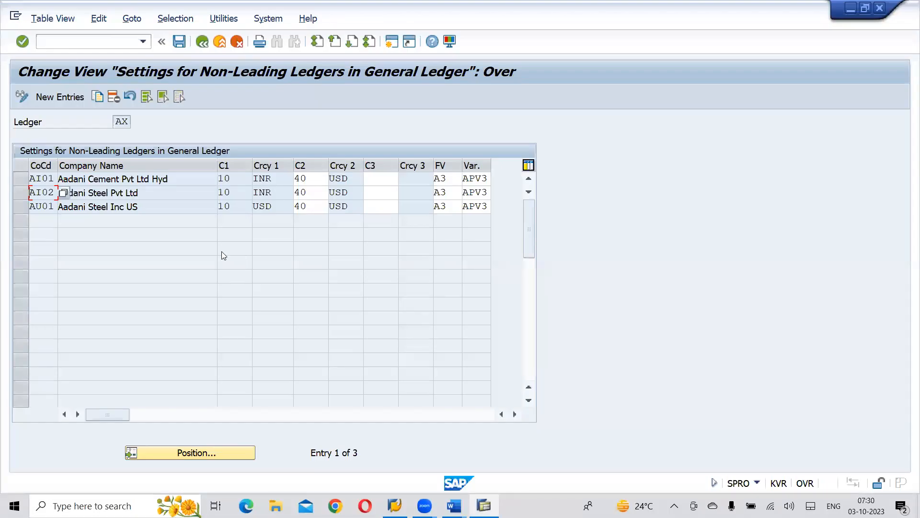
left_click(204, 49)
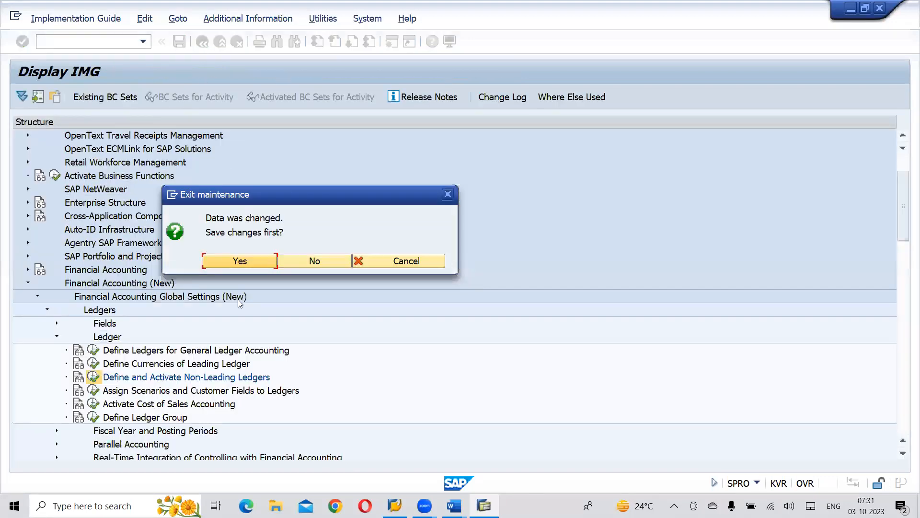
left_click(250, 261)
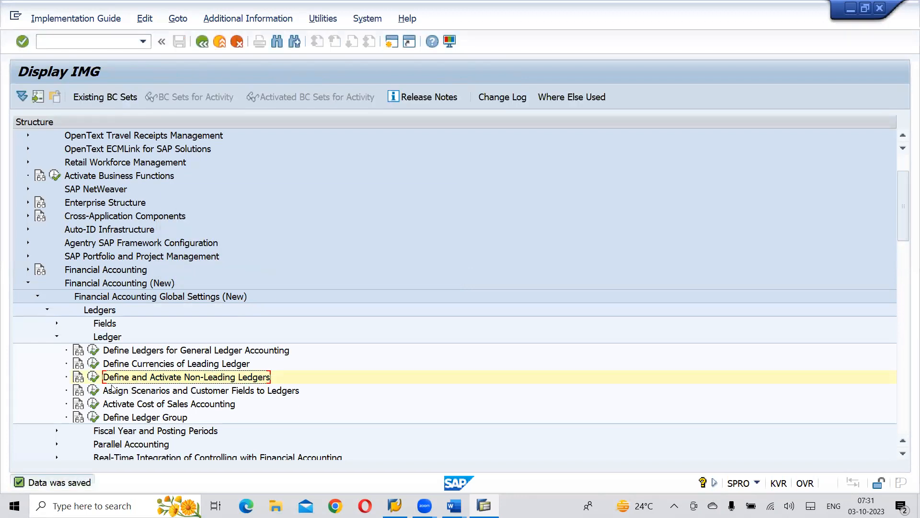
Open the non-leading ledger settings for ledger AY and delete the entry for company code AUC1.
left_click(94, 378)
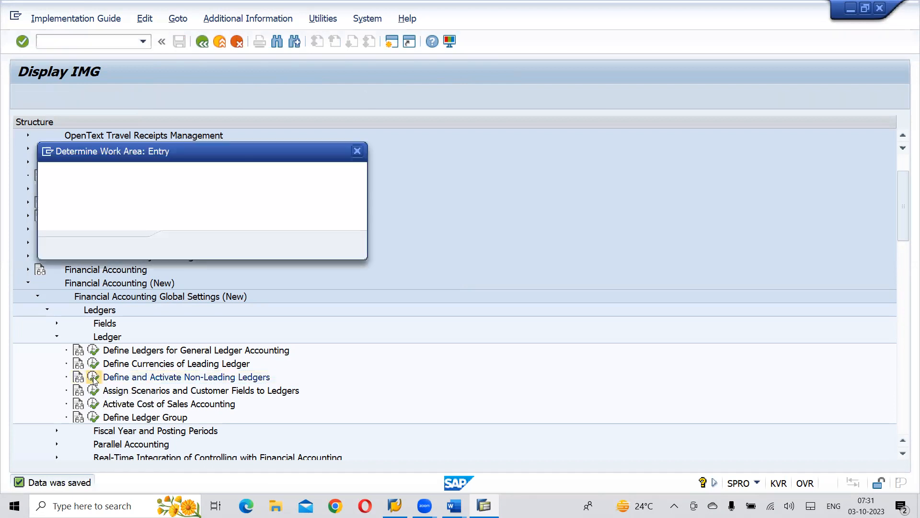
type("AY")
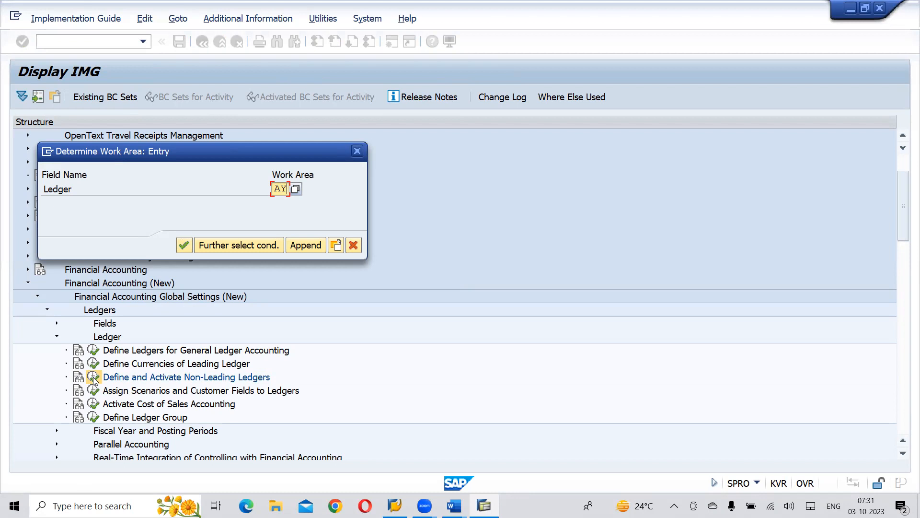
key("Return")
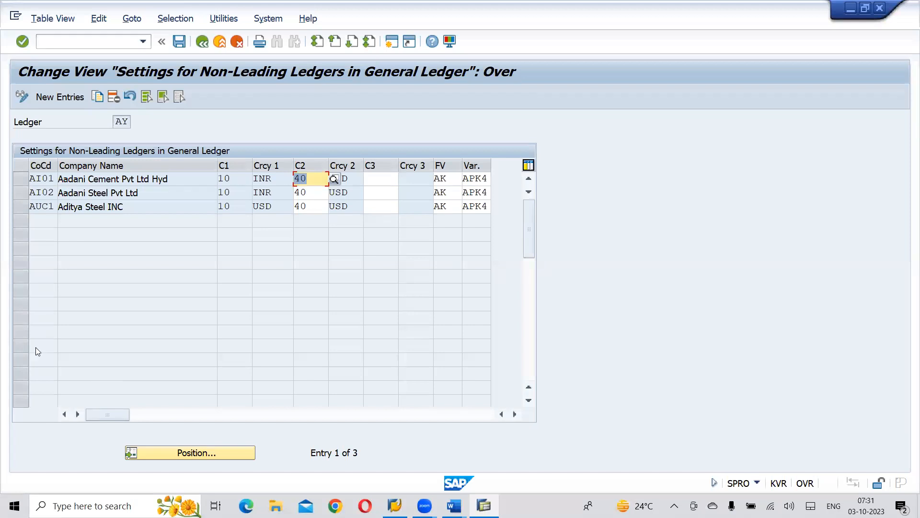
left_click(18, 208)
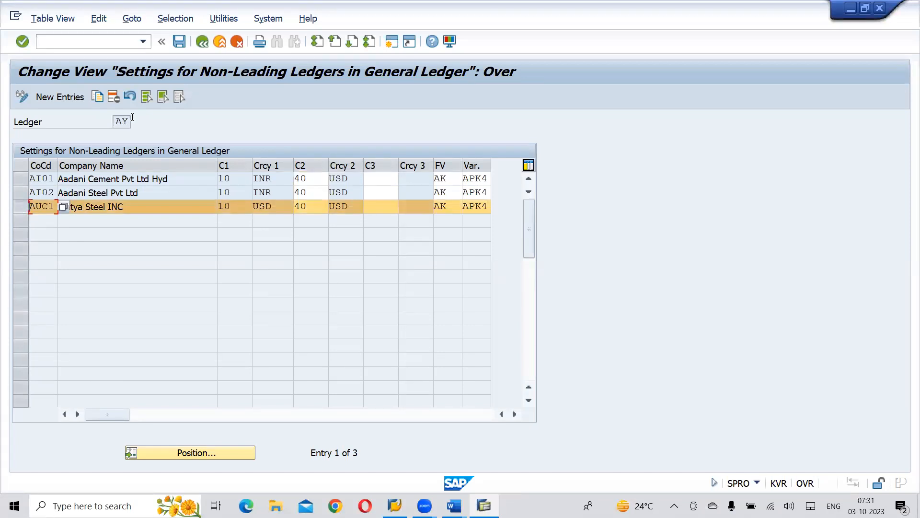
left_click(114, 96)
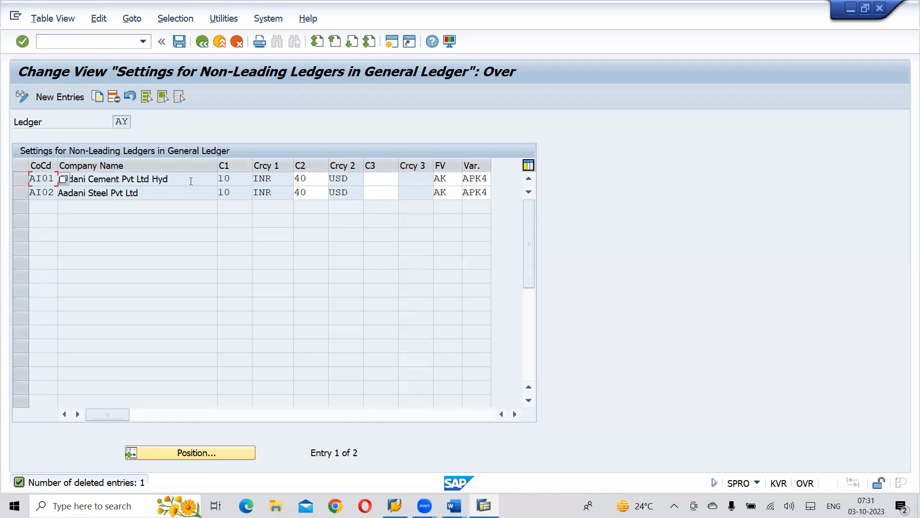
Set the fiscal year variant to A4 for company codes AI01 and AI02 in ledger AY.
left_click(248, 178)
left_click(452, 179)
left_click(469, 179)
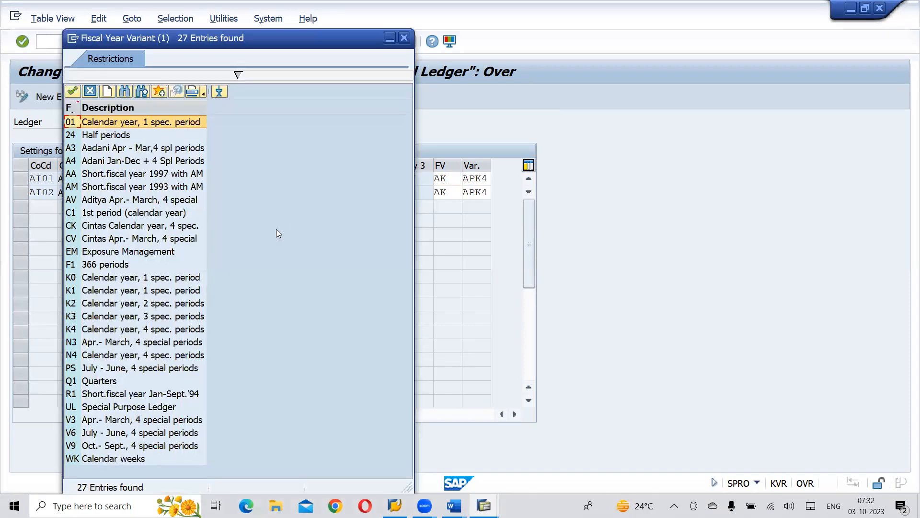
double_click(103, 163)
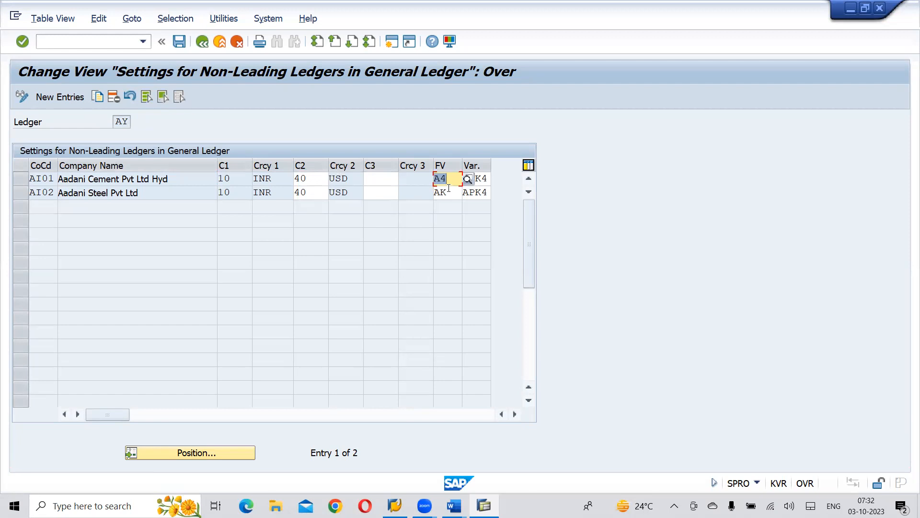
left_click(452, 195)
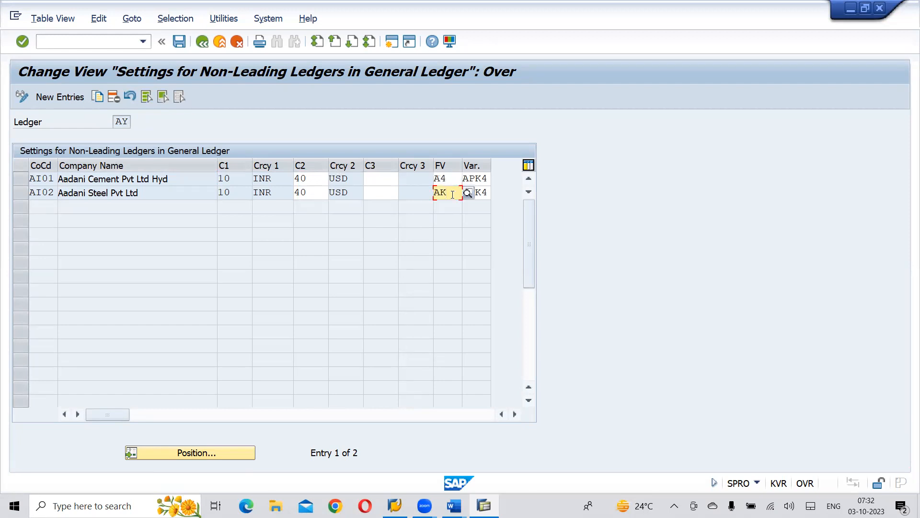
key("BackSpace")
type("4")
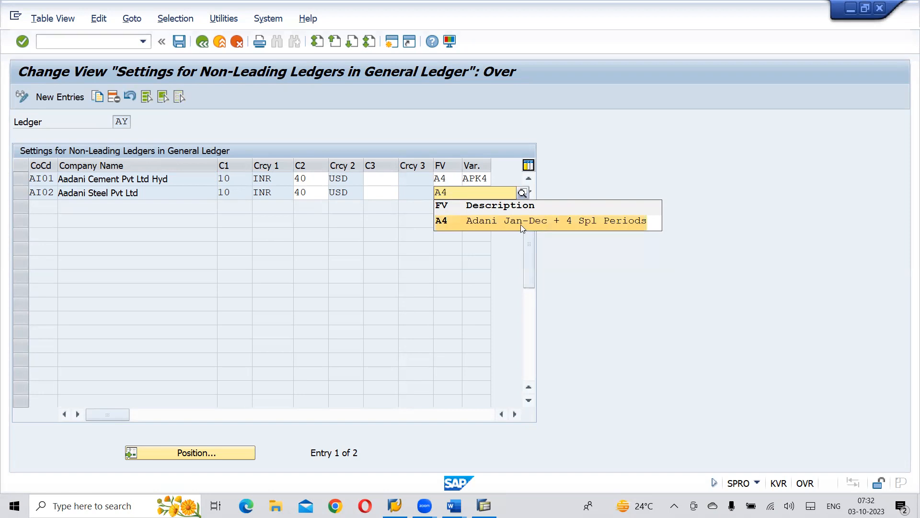
left_click(521, 224)
Choose posting period variant APK4, the January to December variant, for company code AI01 from the list of possible values.
left_click(482, 180)
left_click(499, 178)
left_click(499, 180)
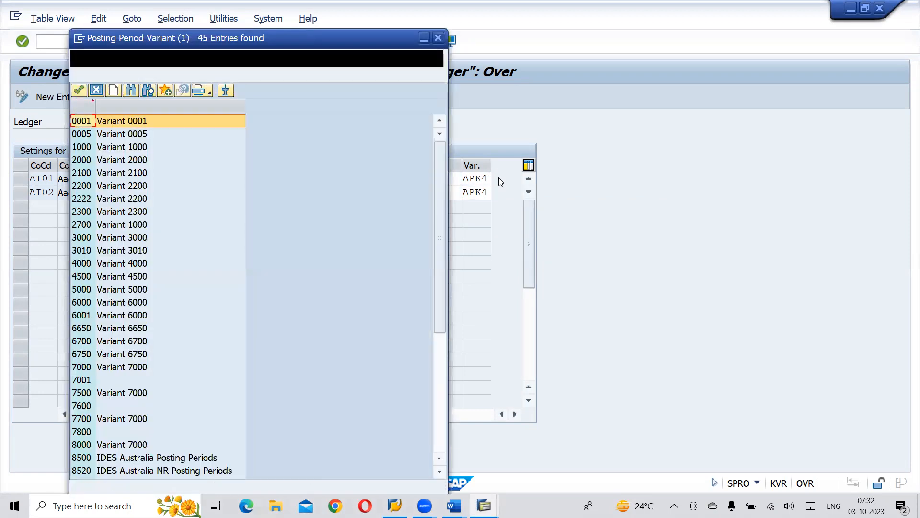
left_click(440, 446)
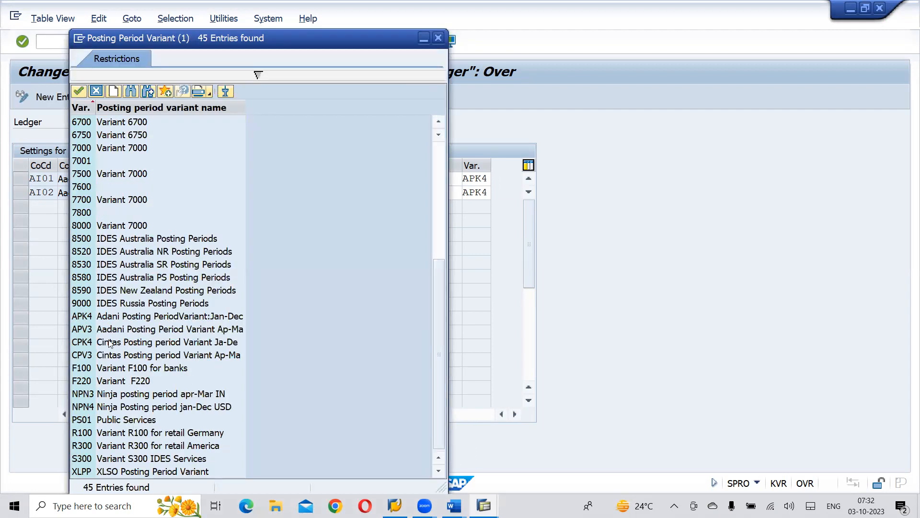
double_click(122, 317)
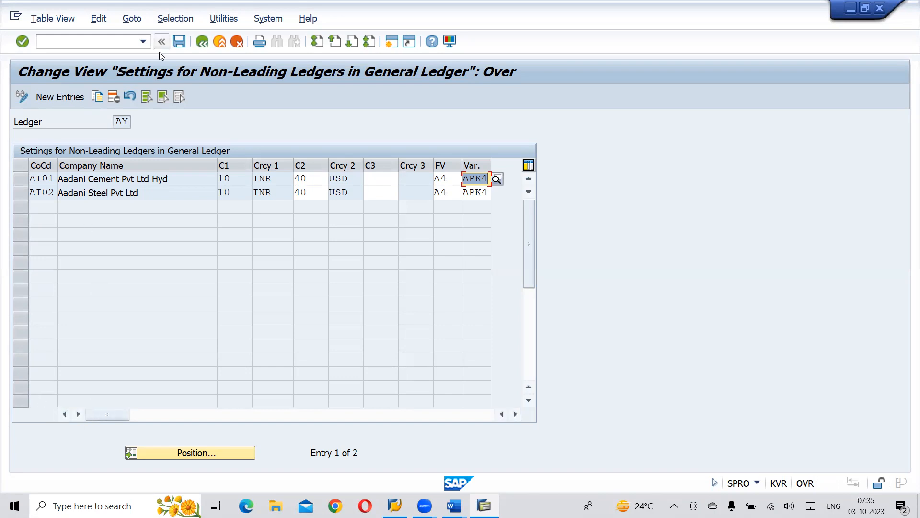
Save the ledger AY settings, answer No to the productive use question, and confirm the proposed customizing request.
key("ctrl+s")
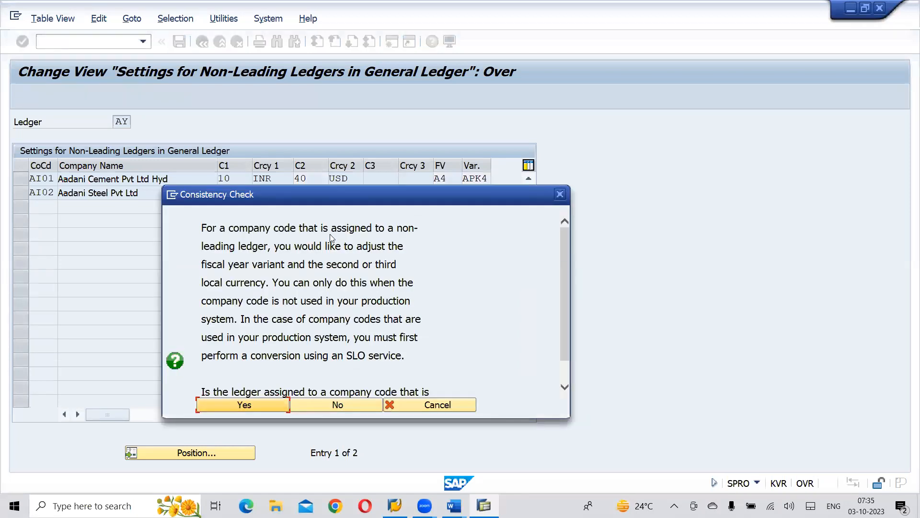
left_click_drag(566, 264, 557, 318)
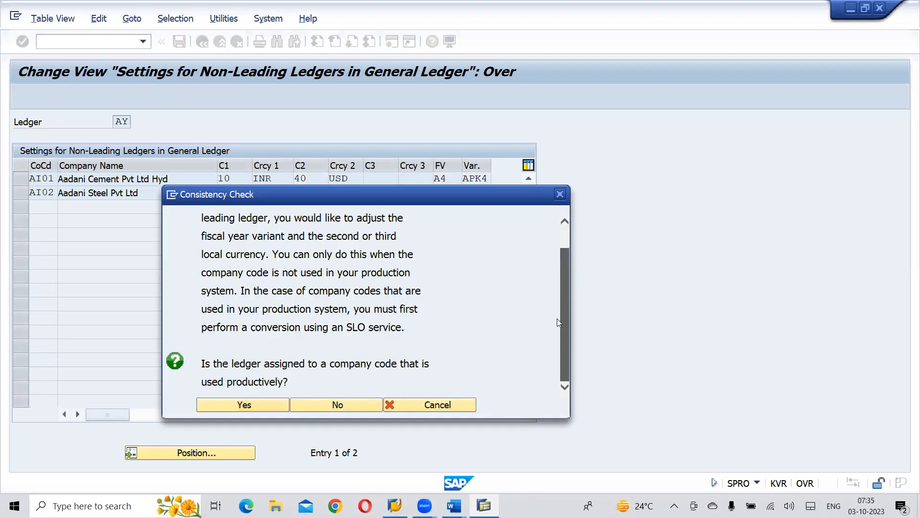
left_click_drag(432, 197, 737, 129)
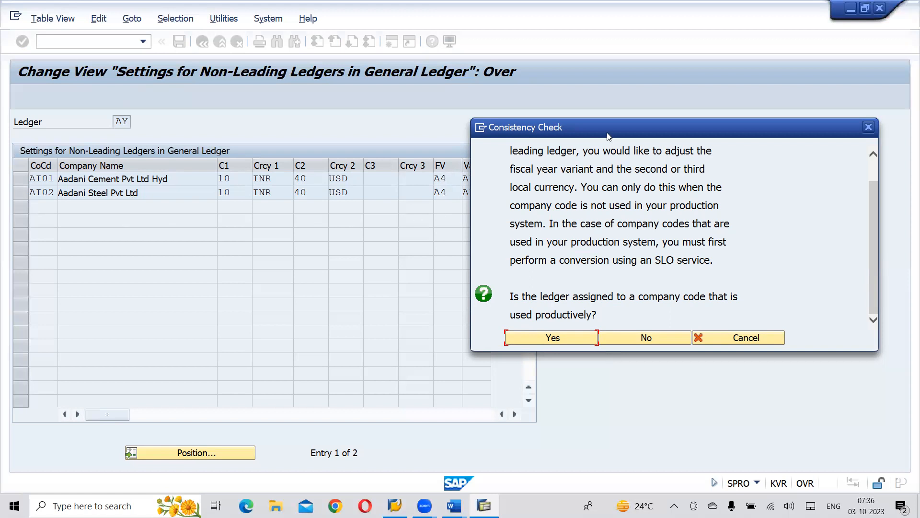
left_click_drag(600, 139, 449, 236)
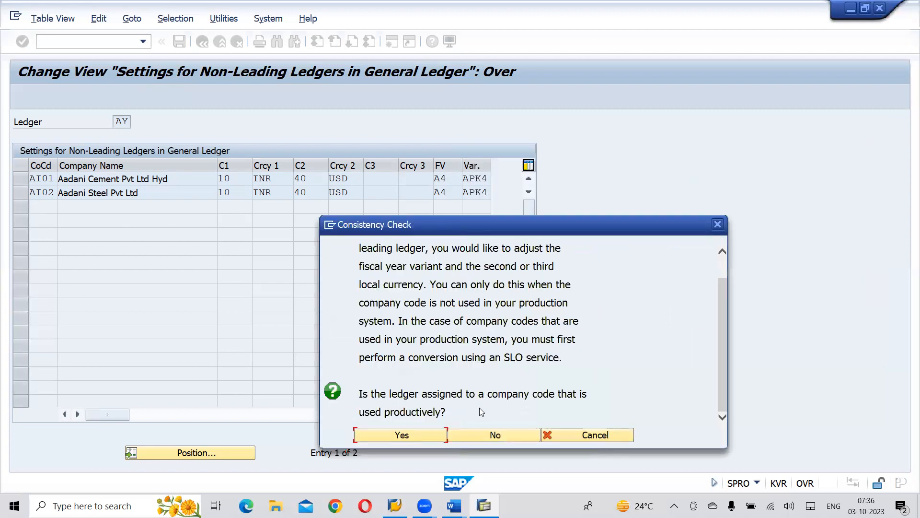
left_click(501, 434)
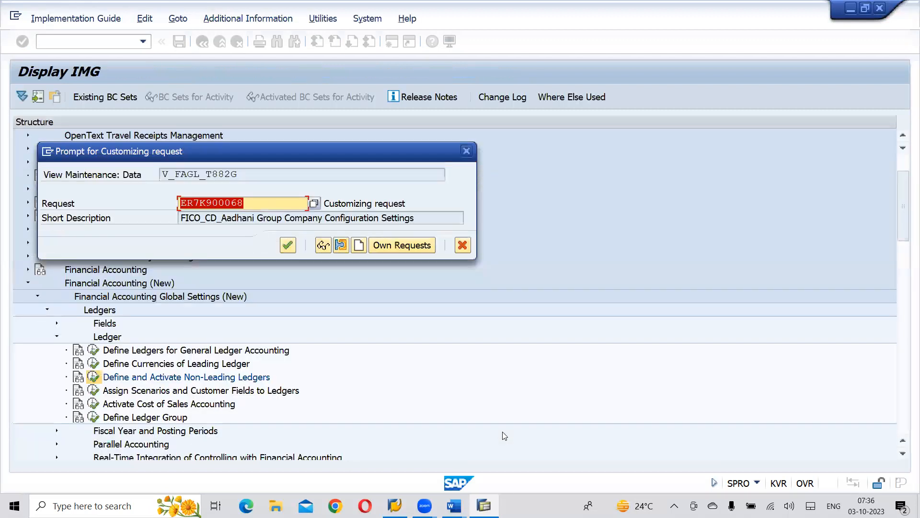
left_click(287, 246)
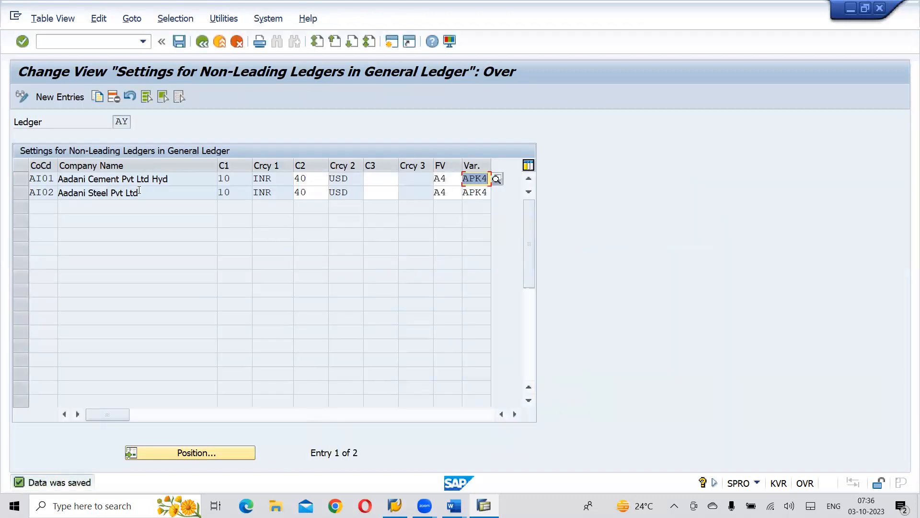
Add a new entry for company code AU01 in ledger AY with second currency type 40, Hard currency.
left_click(59, 97)
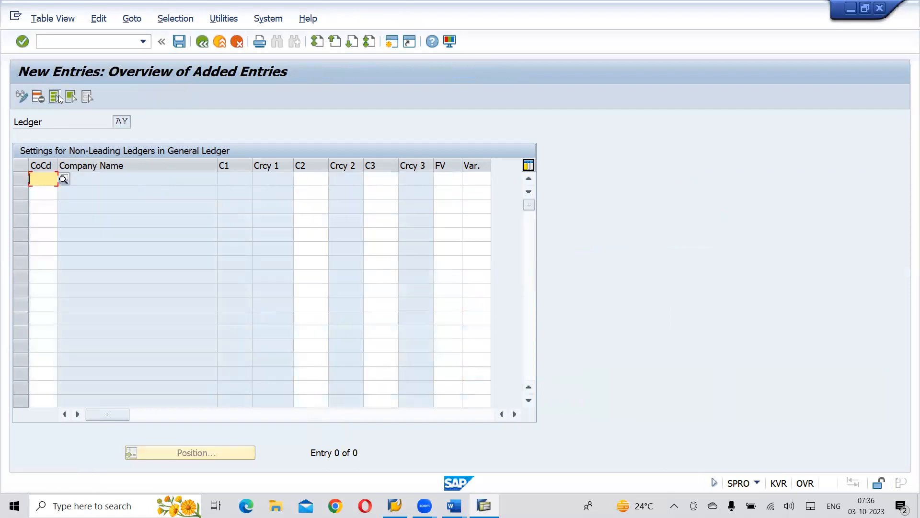
type("AU")
type("0")
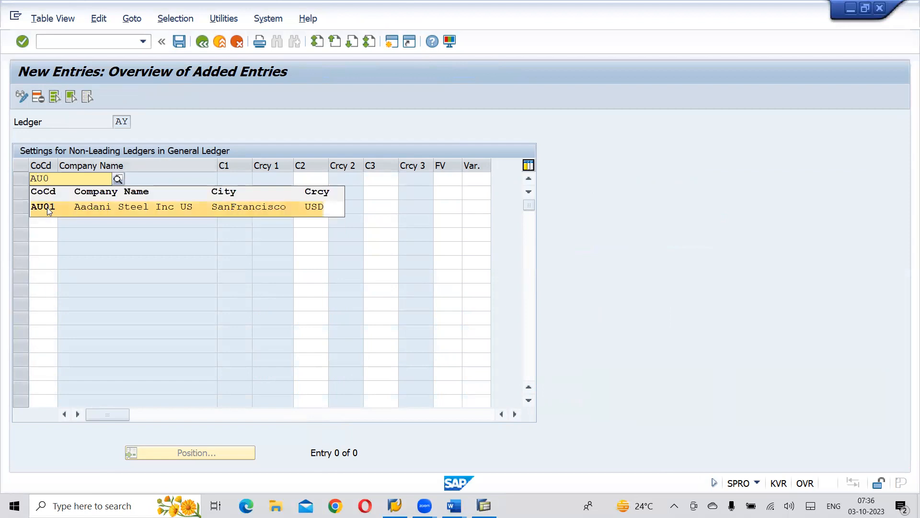
left_click(56, 206)
key("Tab")
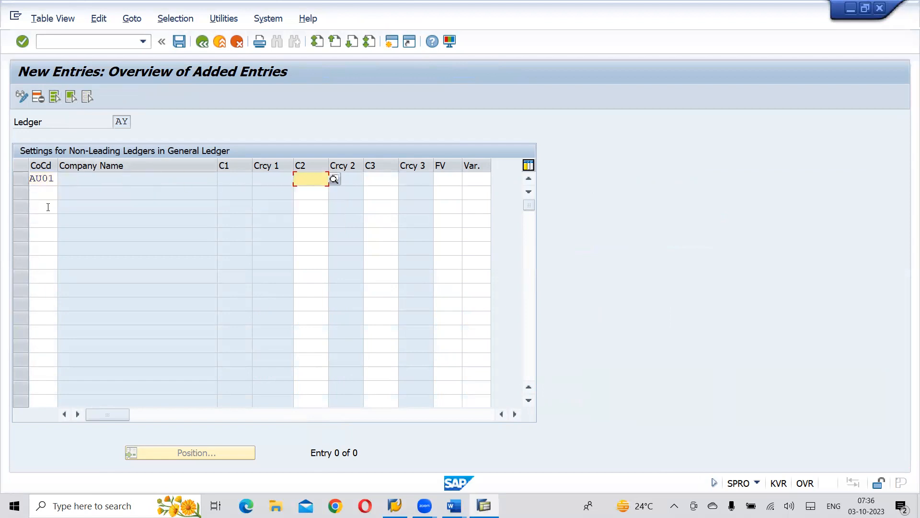
type("40")
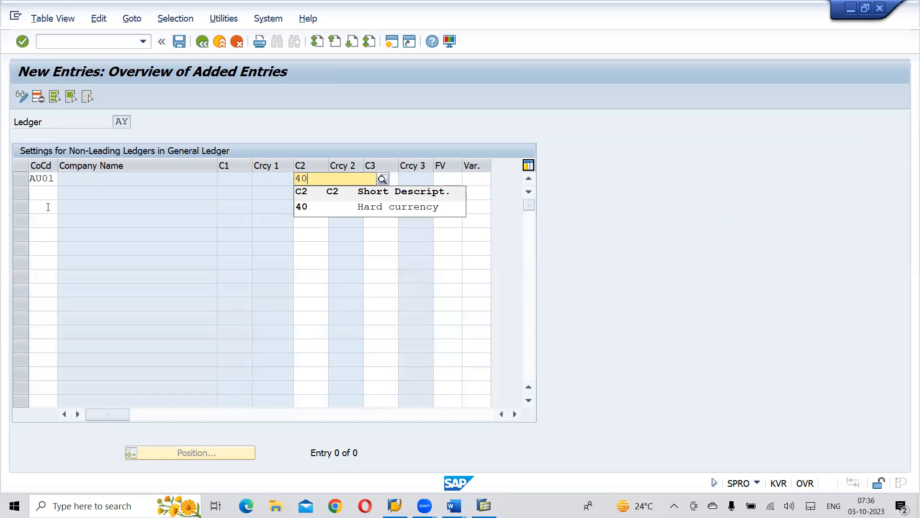
key("Tab")
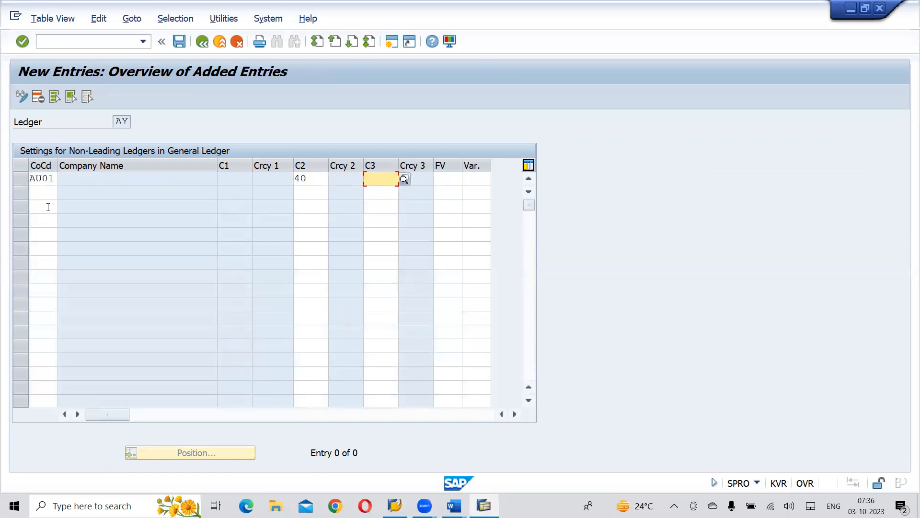
key("Tab")
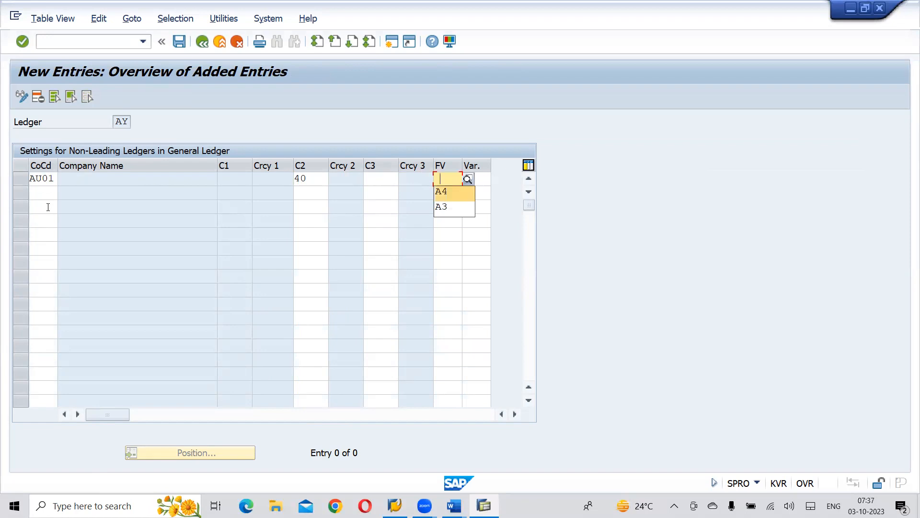
Give AU01 fiscal year variant A4 and posting period variant APK4, answer No to productive use, and return to the ledger AY overview.
type("A4")
key("Tab")
key("Down")
key("Tab")
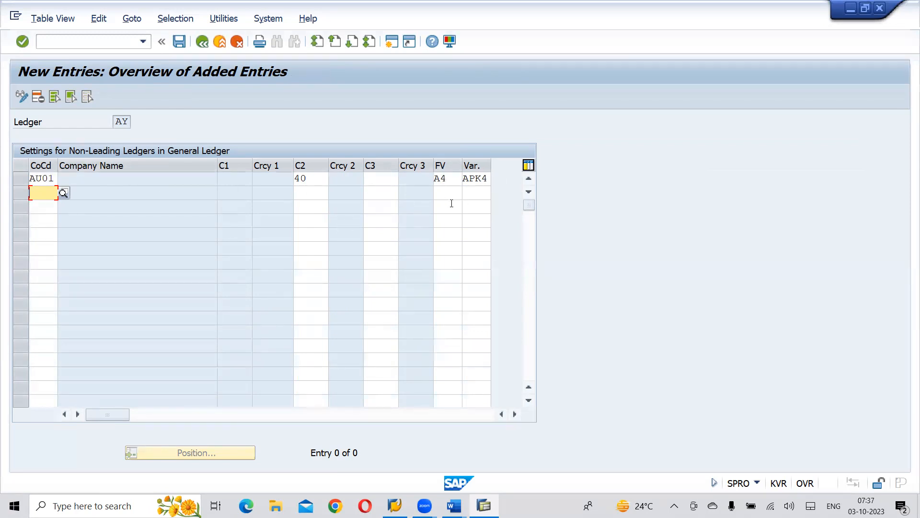
key("Return")
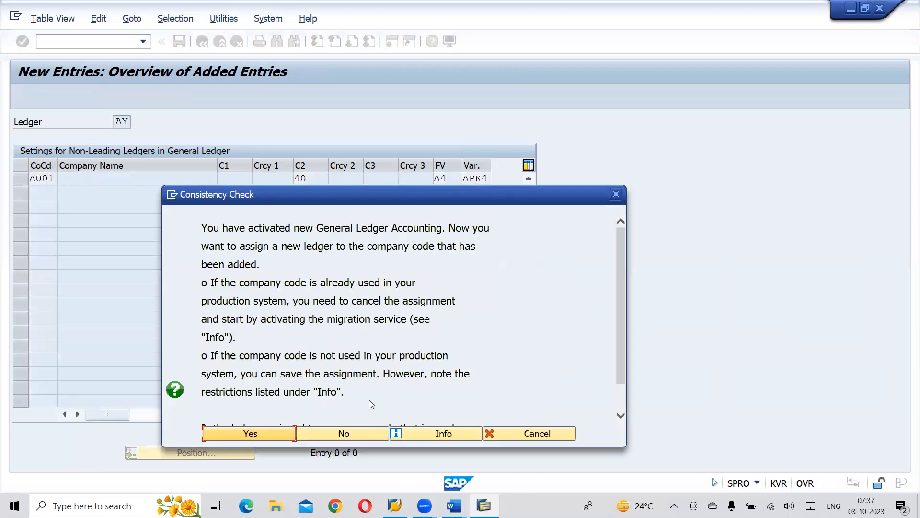
left_click(349, 434)
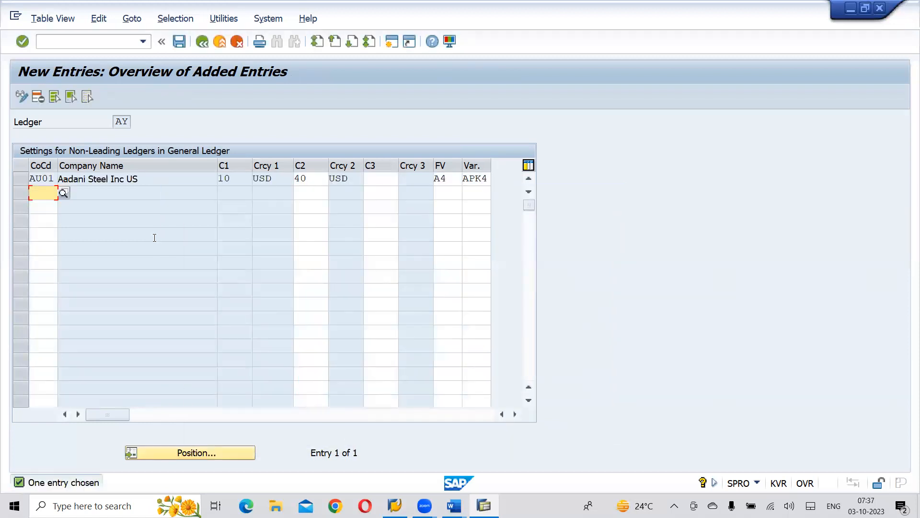
left_click(202, 48)
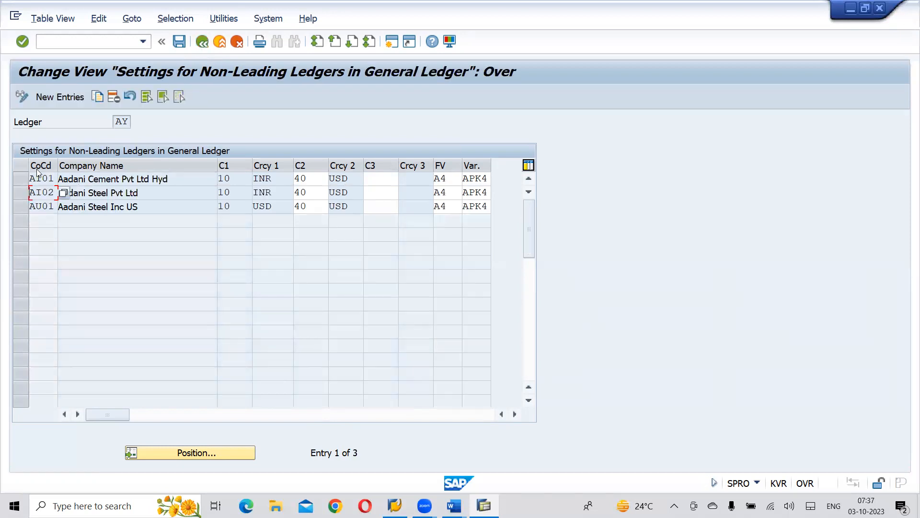
Select the AI01, AI02 and AU01 entries of ledger AY, save the settings, and return to the implementation guide.
left_click(18, 177)
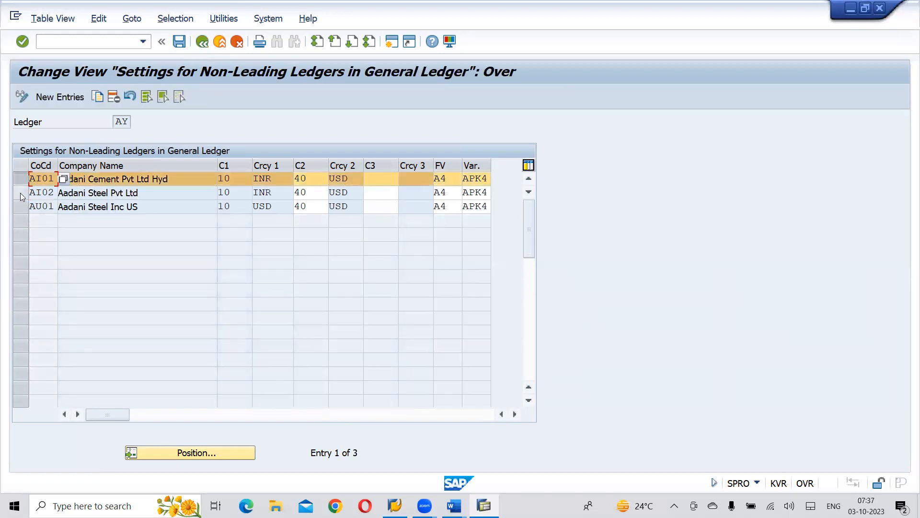
left_click(21, 194)
left_click(22, 207)
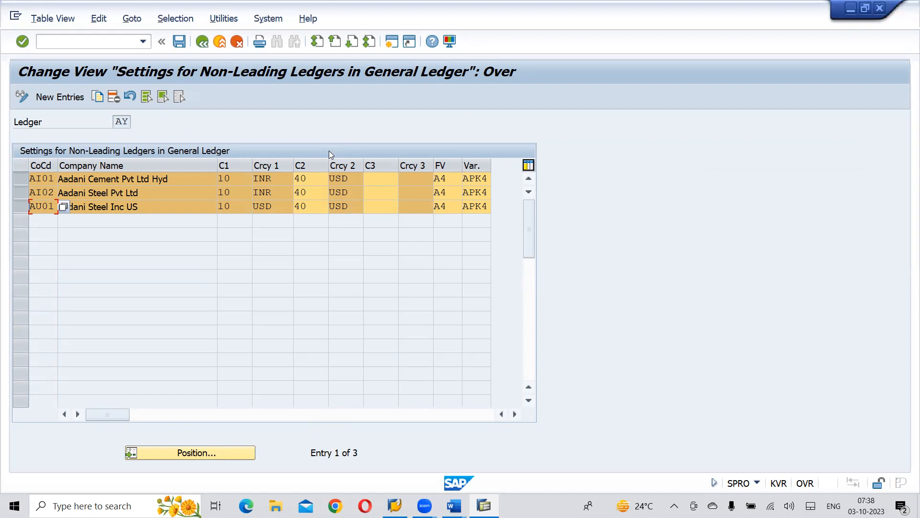
left_click(187, 54)
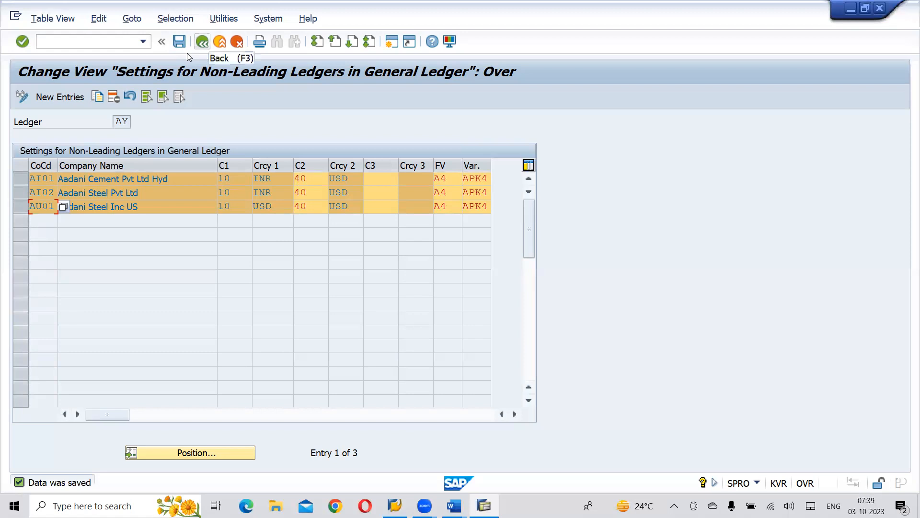
key("F3")
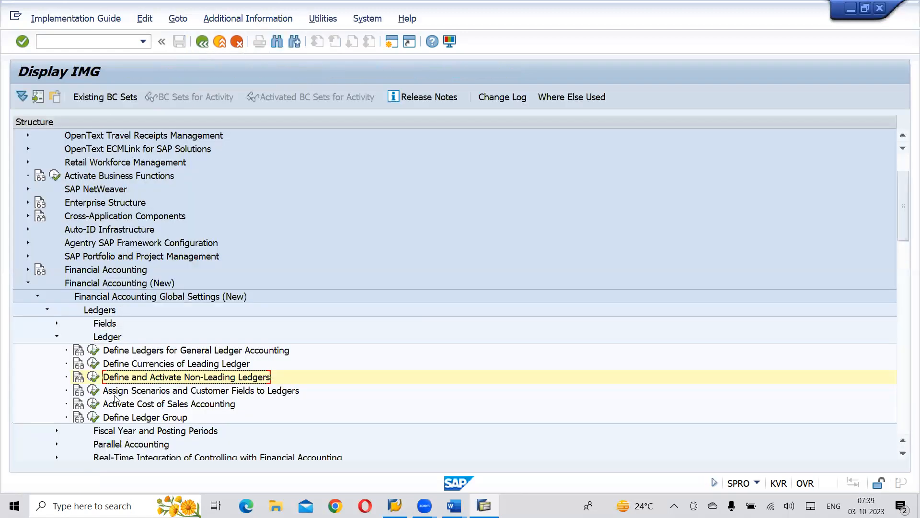
Open the Assign Scenarios and Customer Fields to Ledgers activity and review the scenarios assigned to leading ledger 0L.
left_click(127, 394)
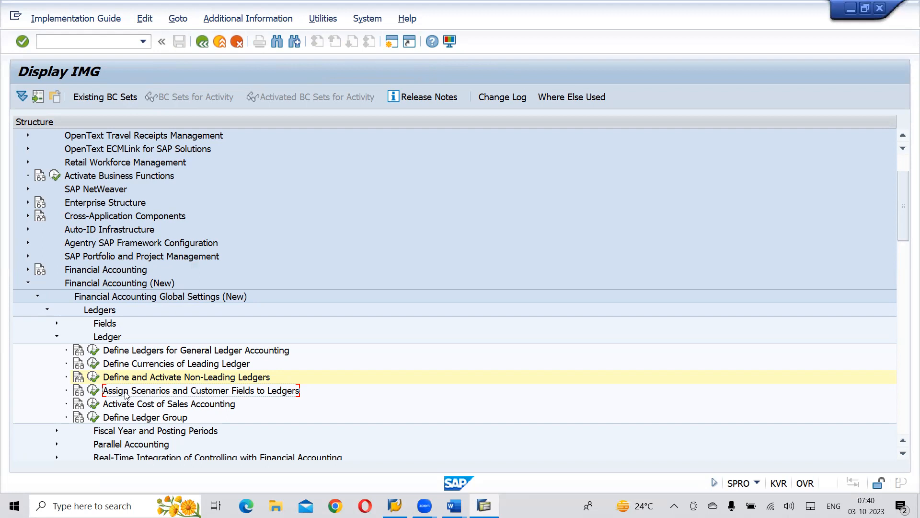
left_click(92, 391)
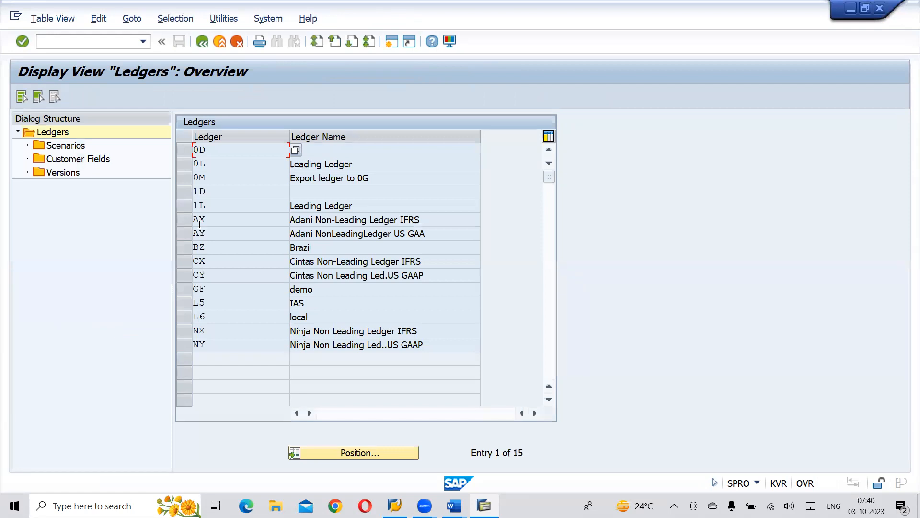
left_click(188, 167)
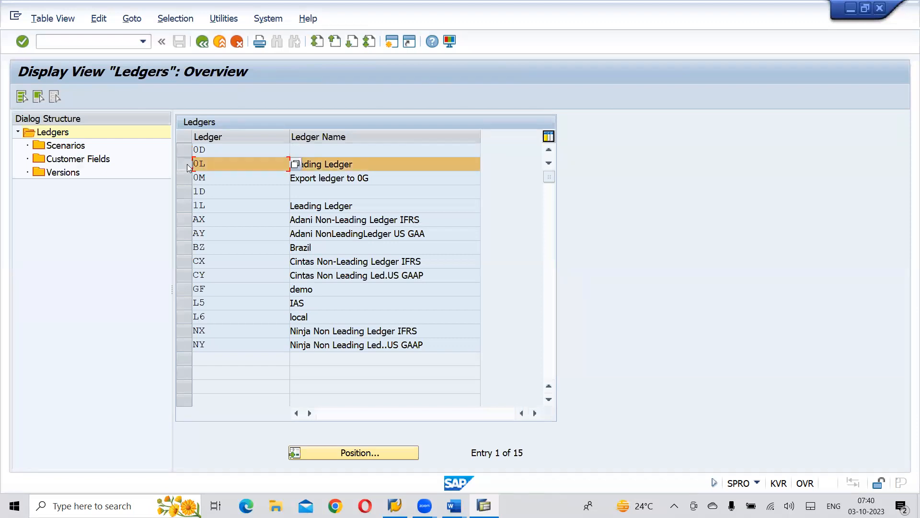
left_click(426, 164)
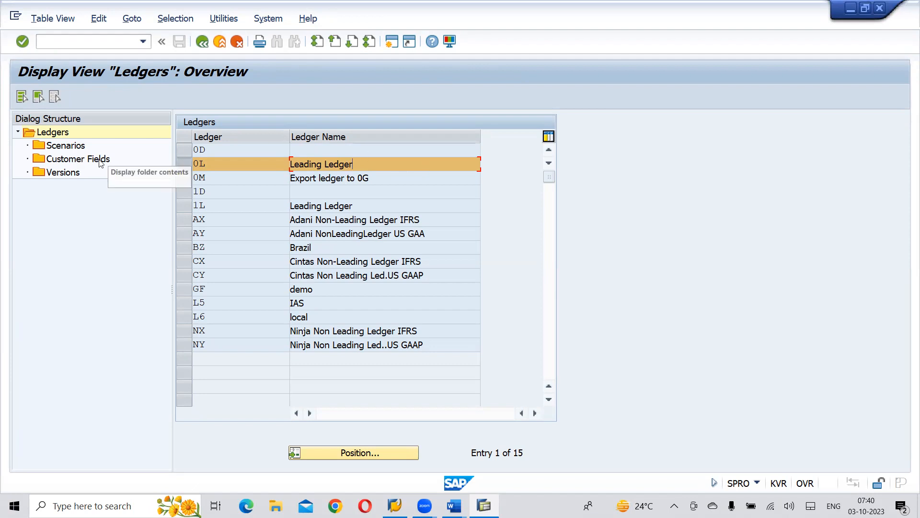
double_click(52, 147)
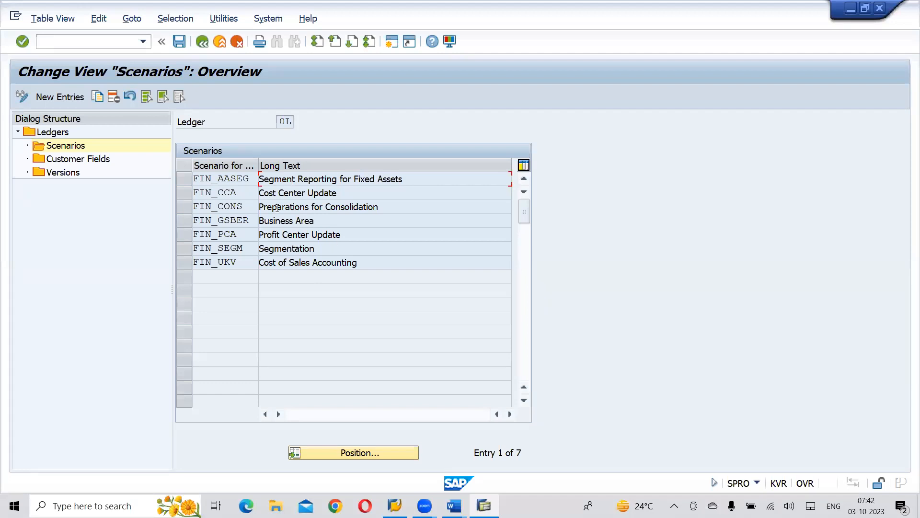
left_click(201, 49)
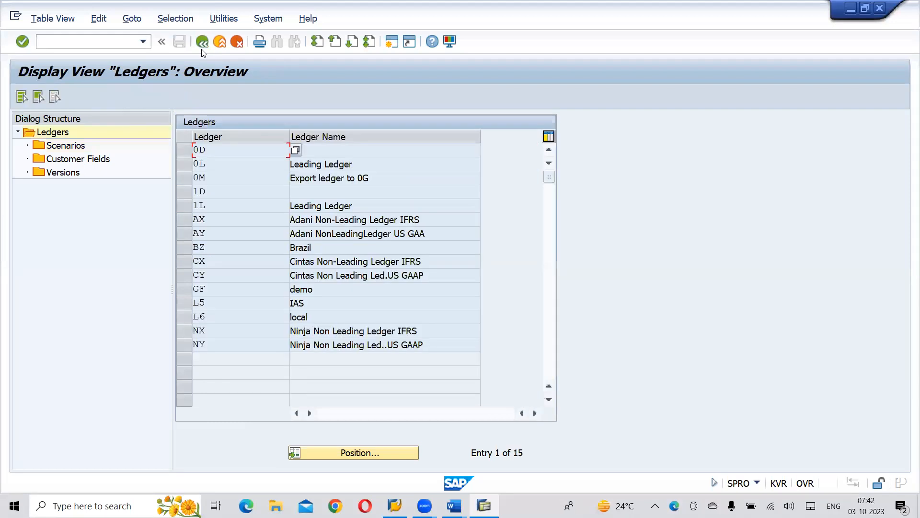
Open the scenarios of ledger AX and select FIN_AASEG, FIN_CONS, FIN_GSBER and FIN_PCA.
left_click(186, 221)
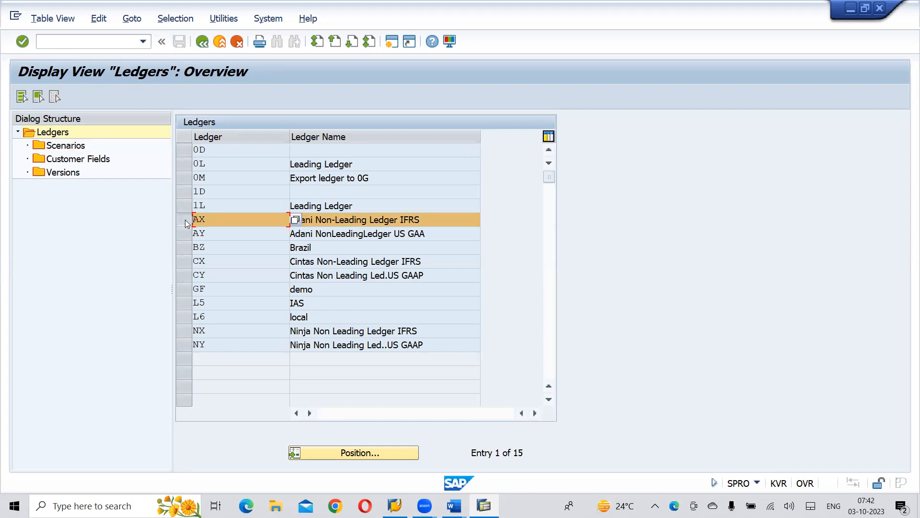
double_click(75, 146)
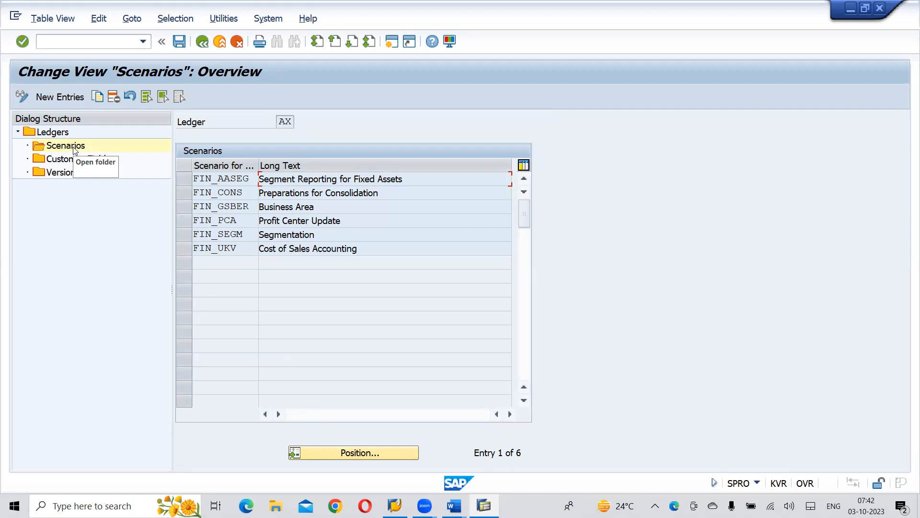
left_click(183, 180)
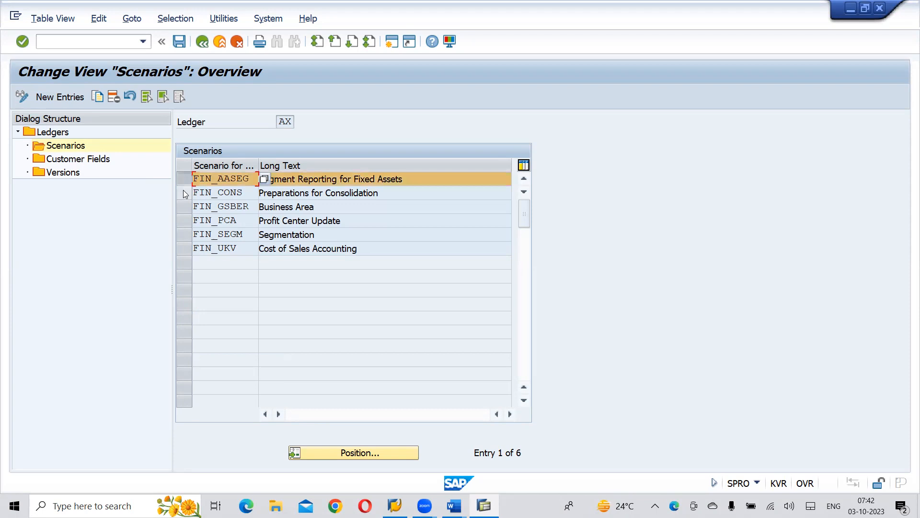
left_click(184, 194)
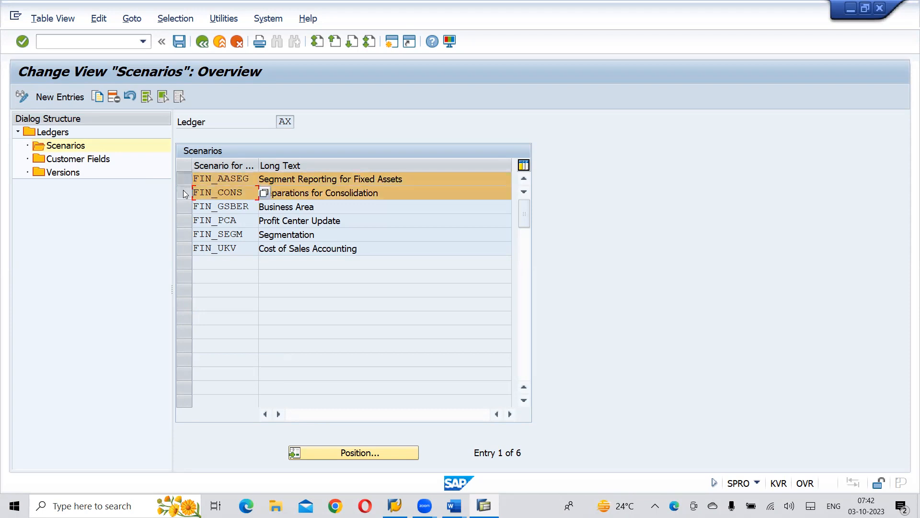
left_click(183, 204)
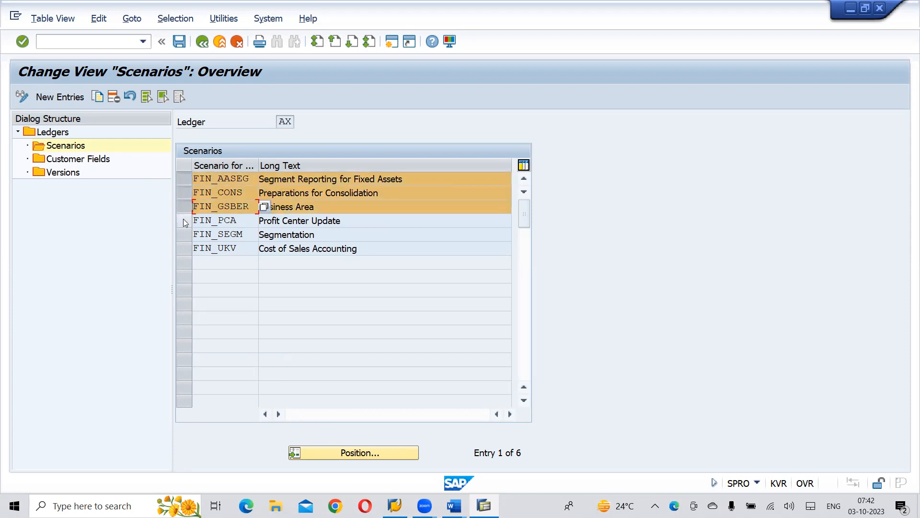
left_click(183, 220)
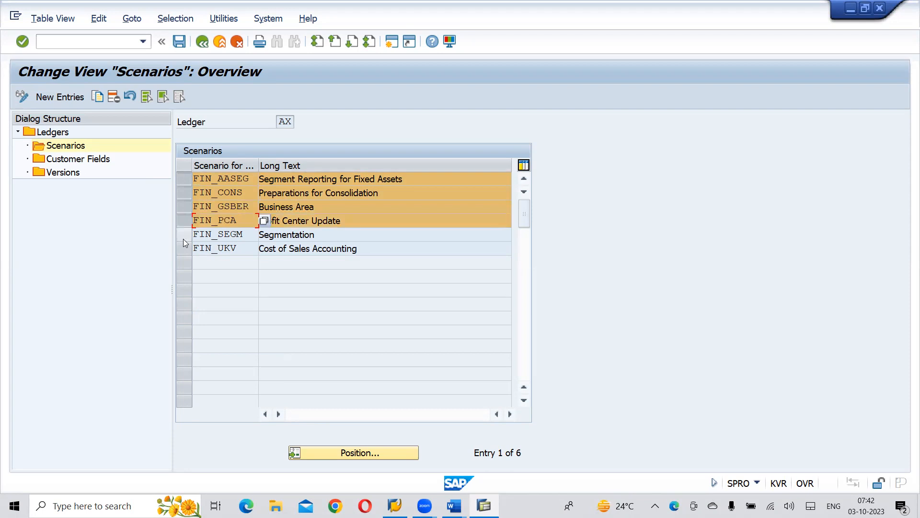
Try to add scenarios FIN_AASEG, FIN_CONS and FIN_GSBER as new entries for ledger AX.
left_click(68, 98)
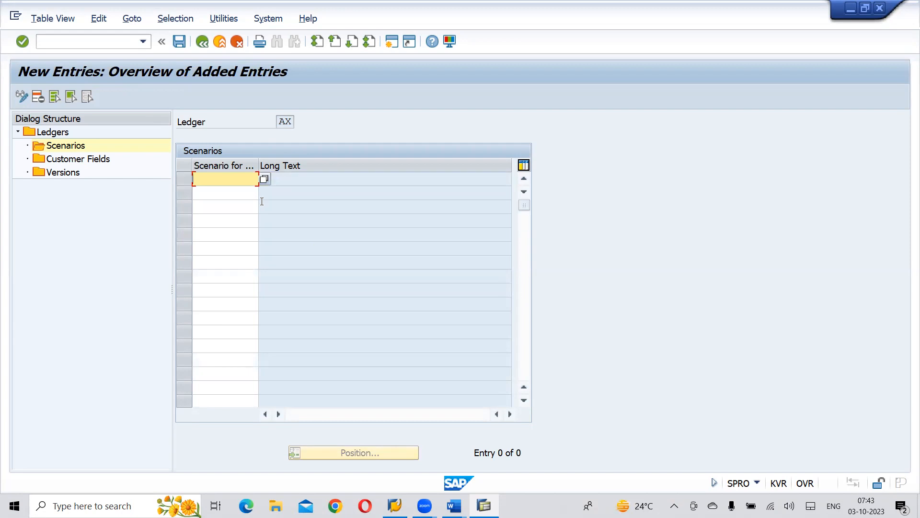
left_click(264, 180)
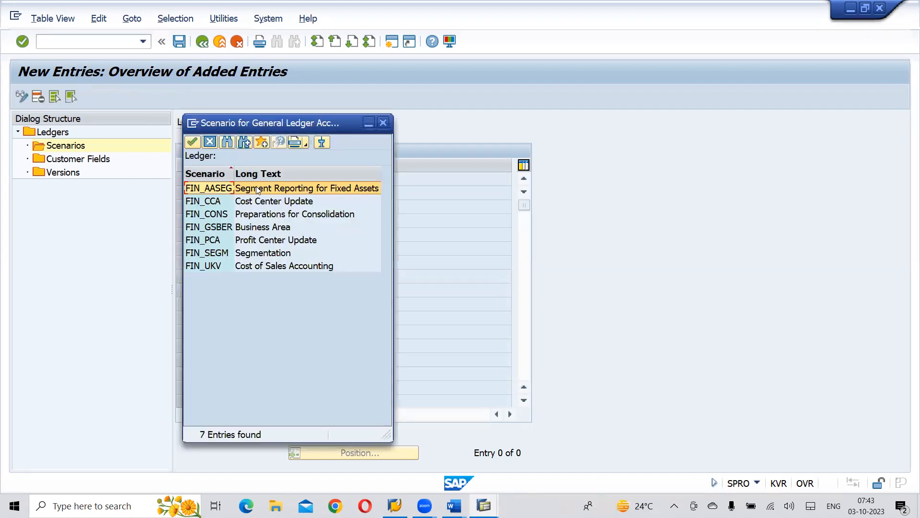
double_click(256, 188)
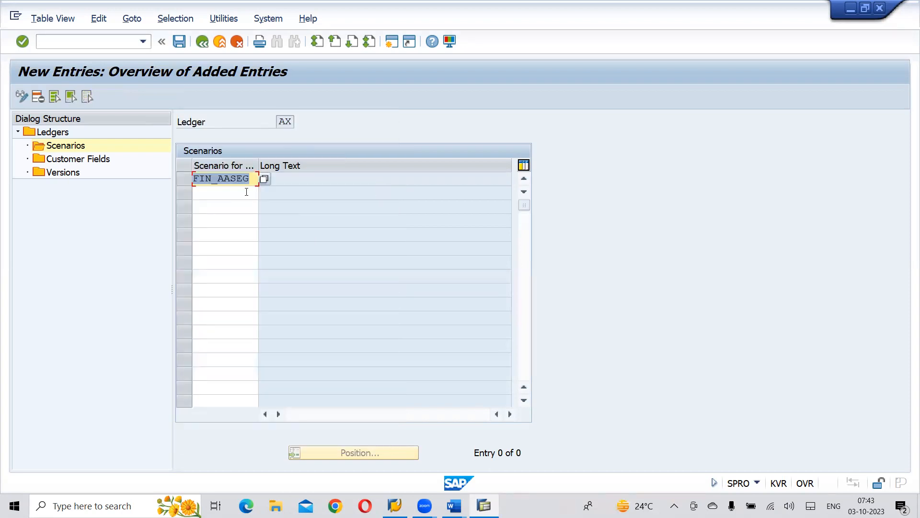
left_click(237, 193)
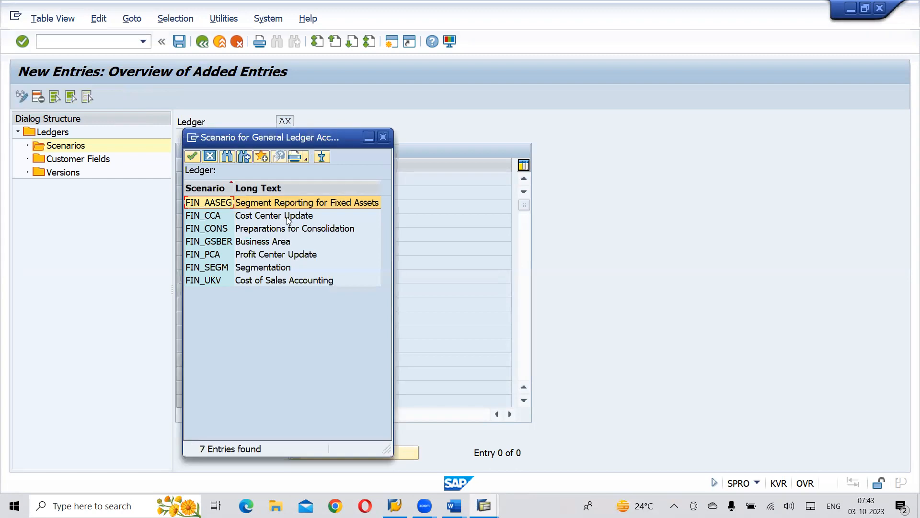
double_click(272, 234)
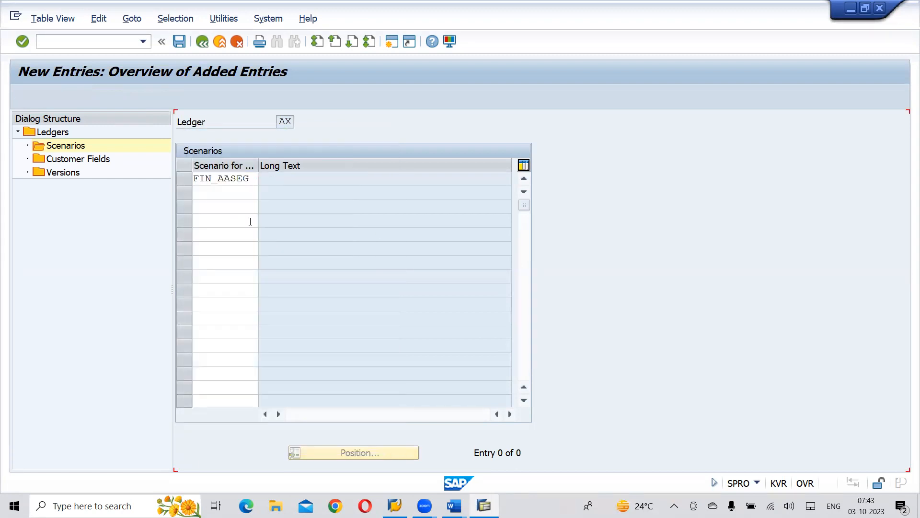
left_click(236, 208)
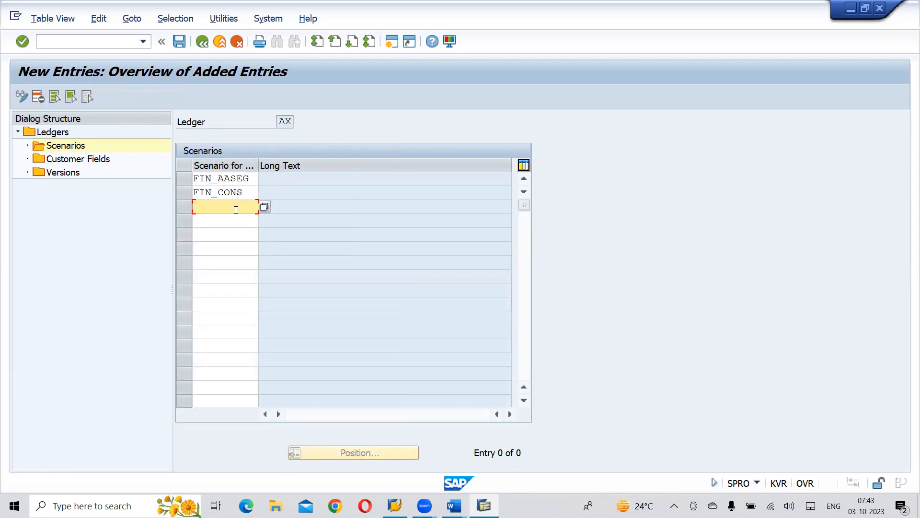
left_click(264, 209)
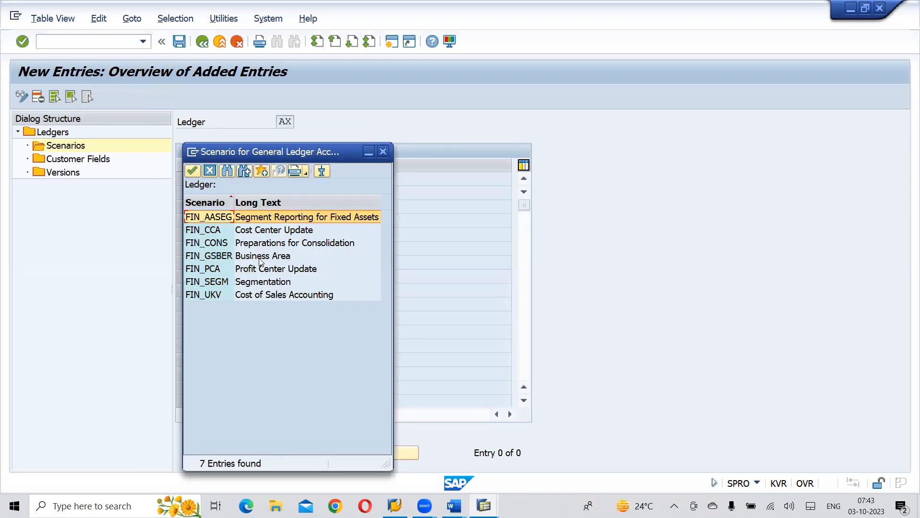
left_click(260, 261)
double_click(259, 261)
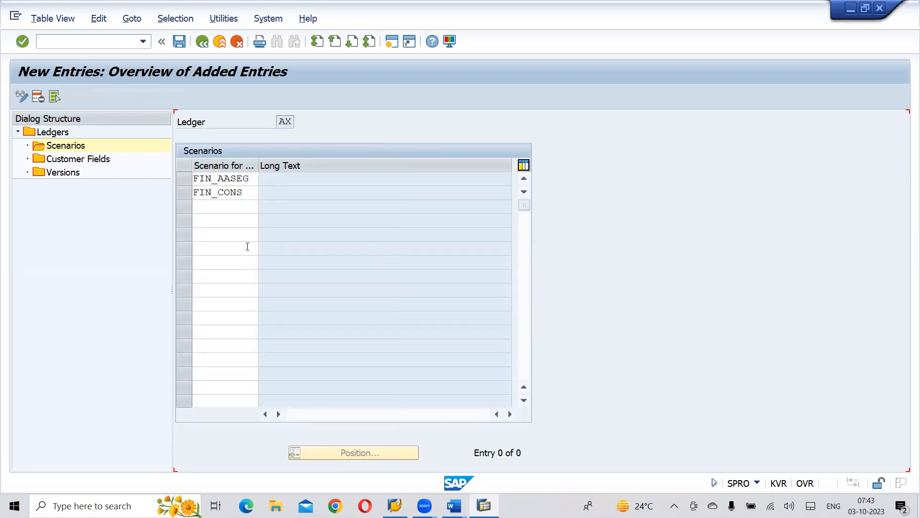
Try to add scenarios FIN_PCA, FIN_SEGM and FIN_UKV to the new entries for ledger AX and confirm the list.
left_click(253, 220)
left_click(268, 220)
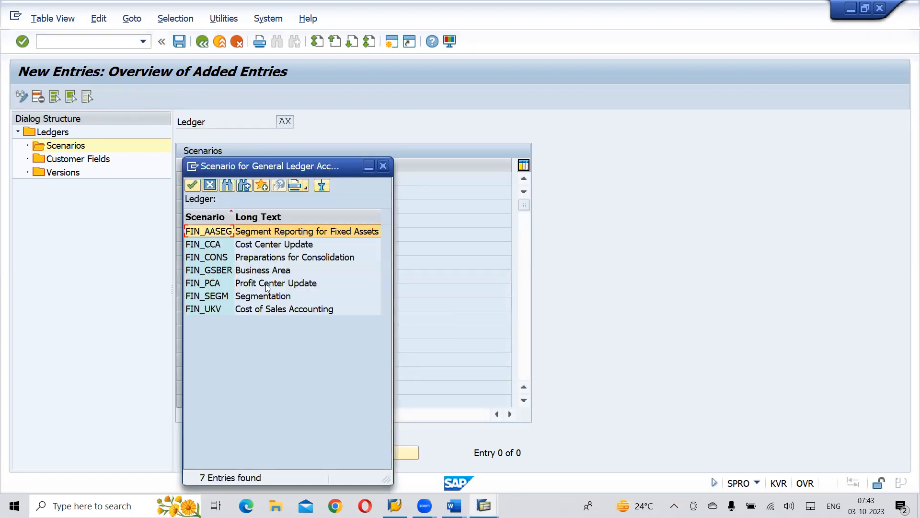
double_click(267, 286)
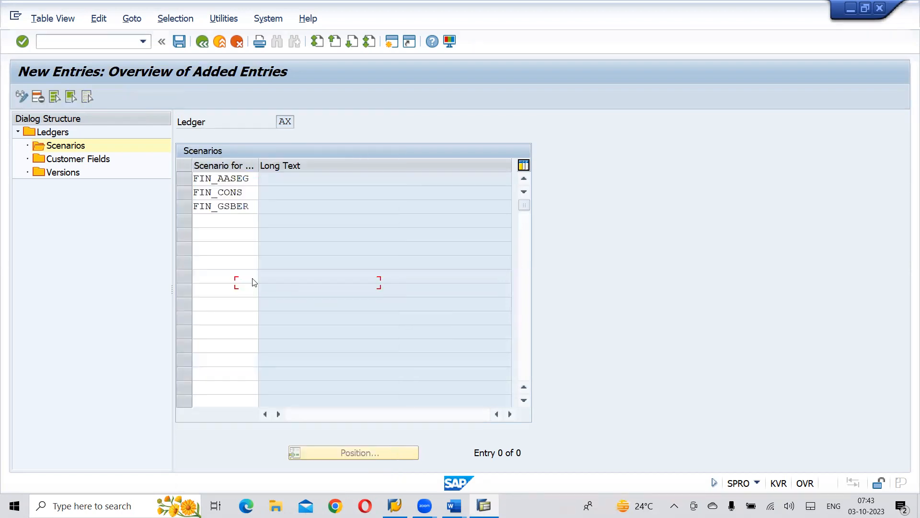
left_click(221, 235)
left_click(264, 234)
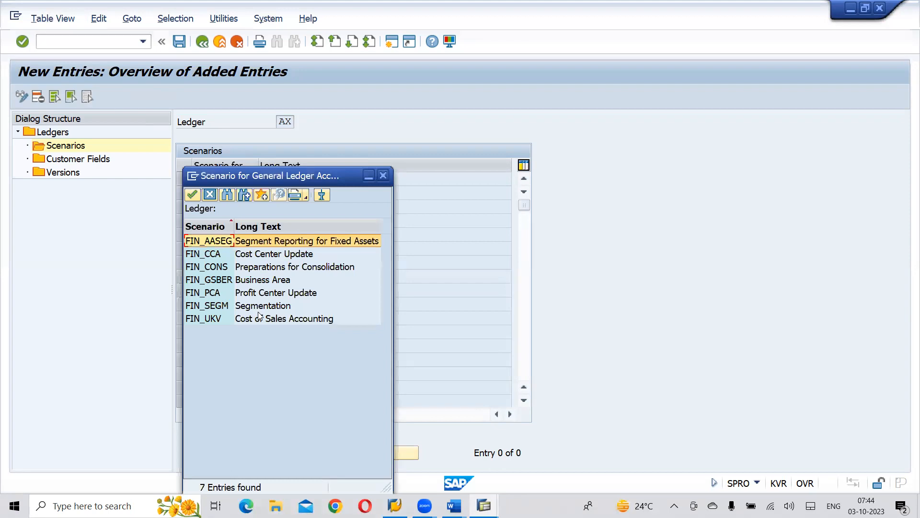
double_click(260, 307)
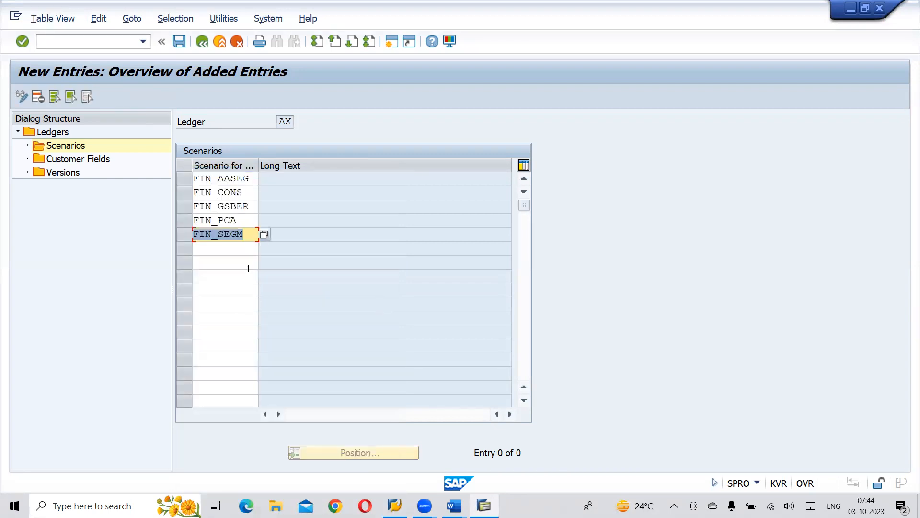
left_click(233, 247)
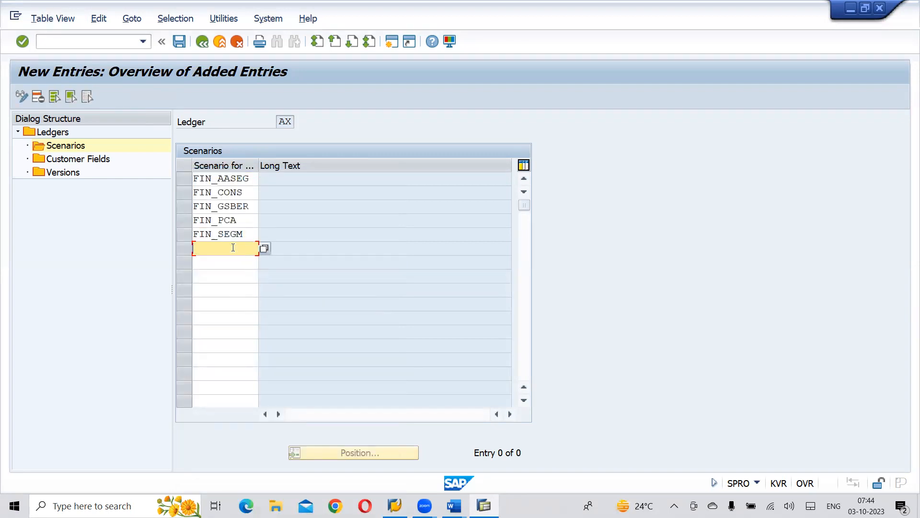
left_click(263, 246)
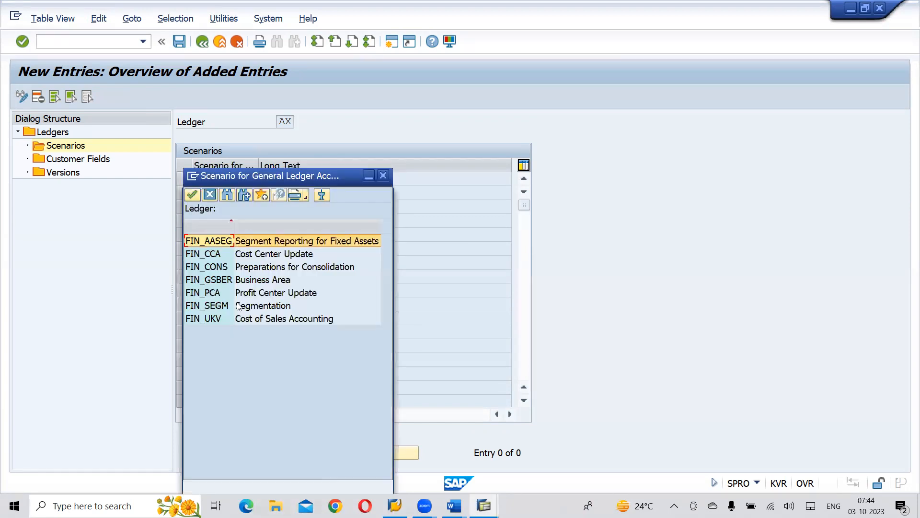
double_click(266, 318)
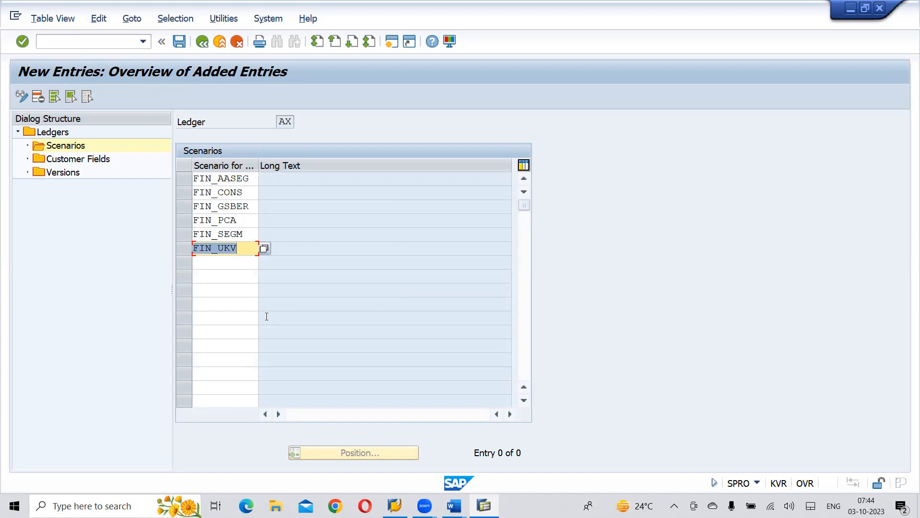
key("Return")
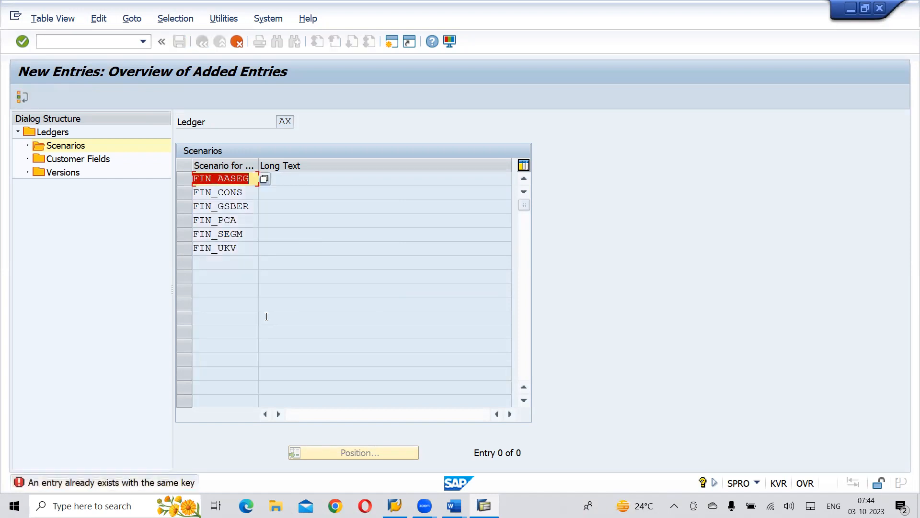
Discard the new scenario entries for ledger AX and return to its scenario overview.
left_click(239, 47)
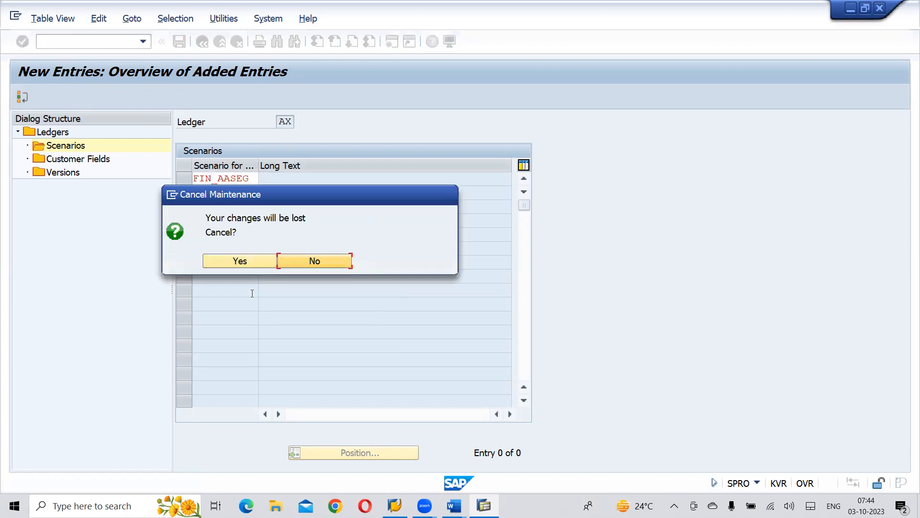
left_click(262, 259)
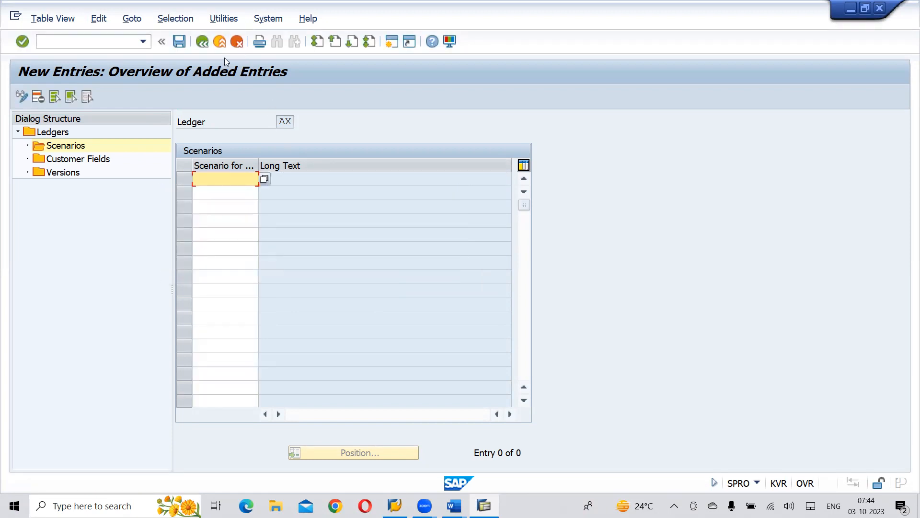
left_click(209, 46)
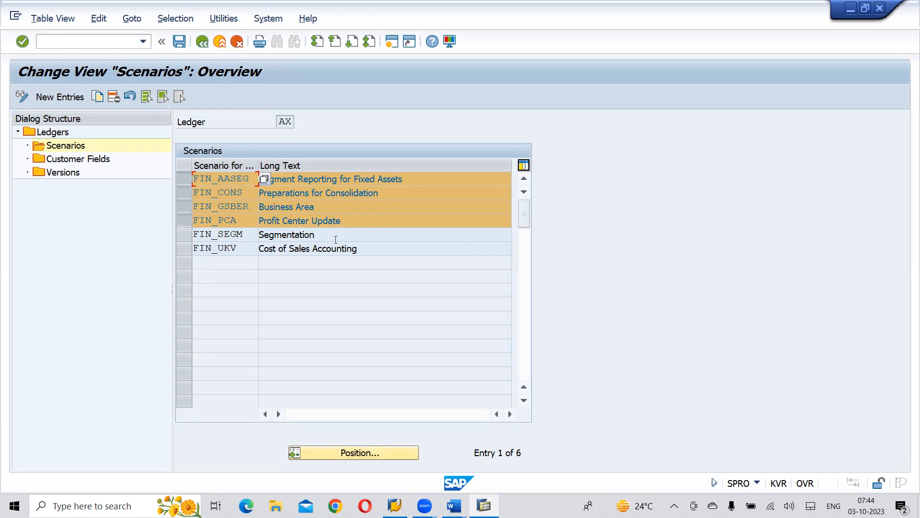
Add FIN_SEGM and FIN_UKV to the selected scenarios of ledger AX, save, and return to the ledger overview.
left_click(188, 234)
left_click(188, 250)
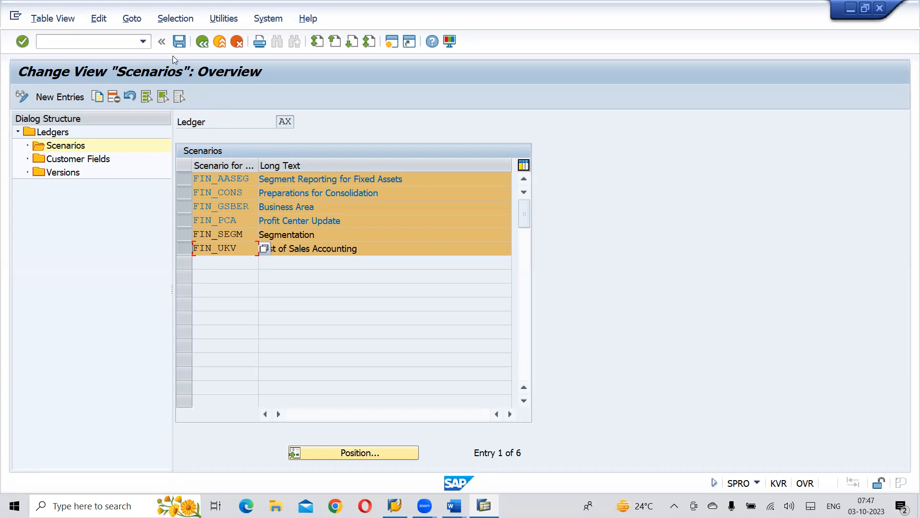
key("ctrl+s")
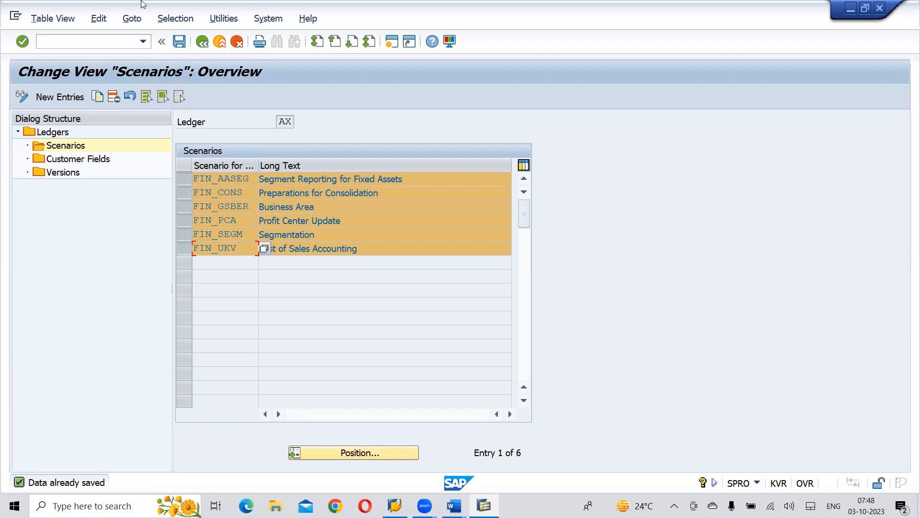
left_click(202, 50)
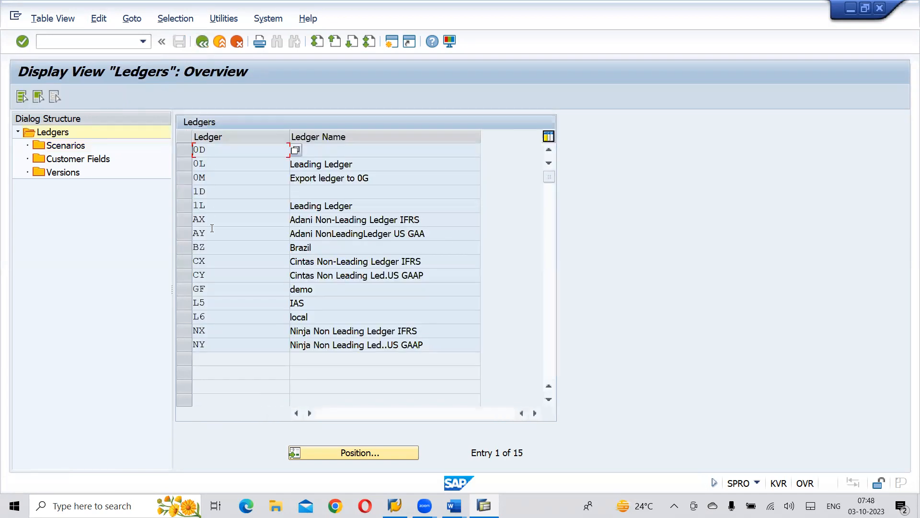
Open the scenario assignments of ledger AY and return to the implementation guide structure.
left_click(185, 235)
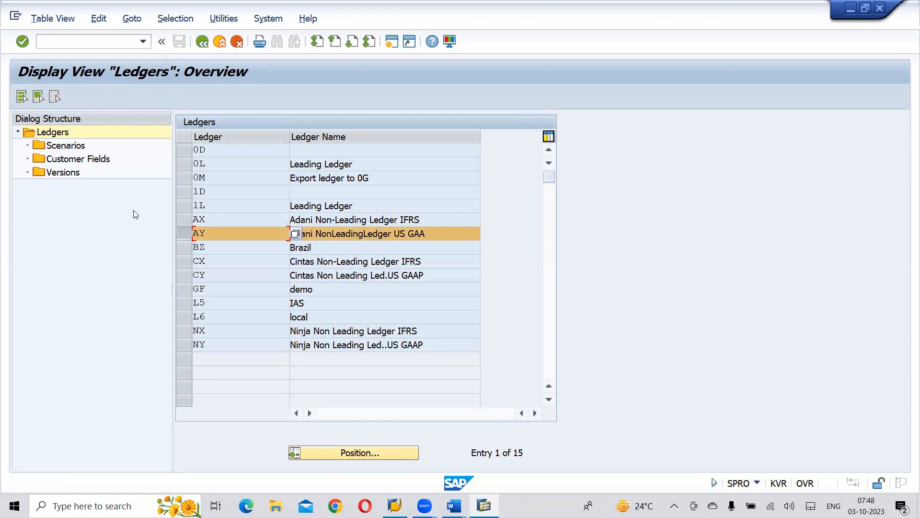
double_click(65, 145)
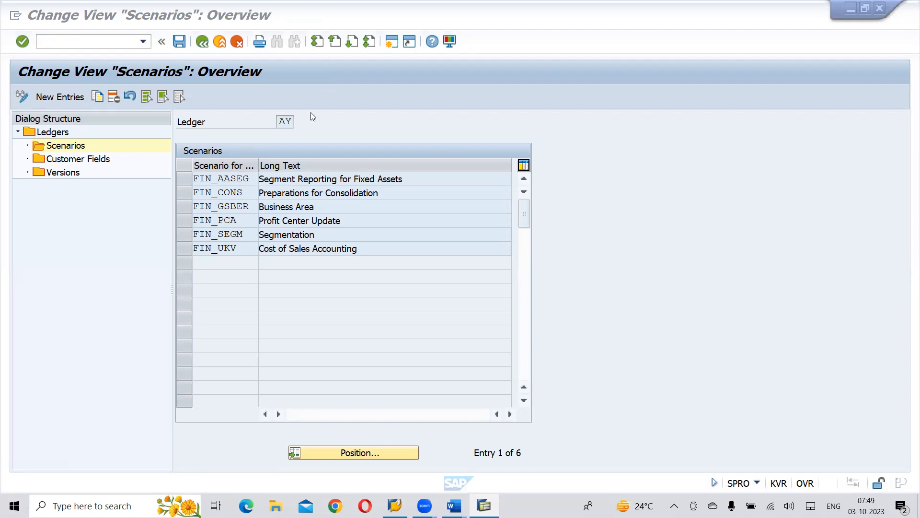
left_click(207, 49)
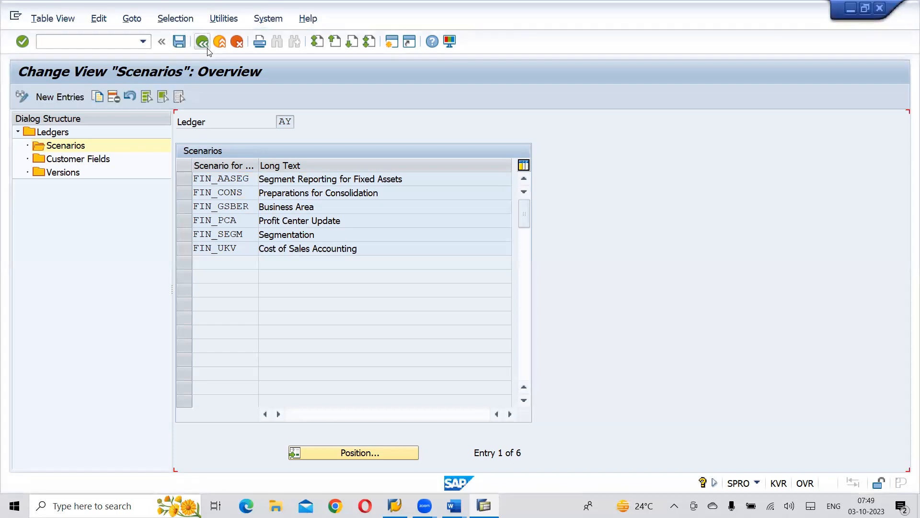
left_click(207, 49)
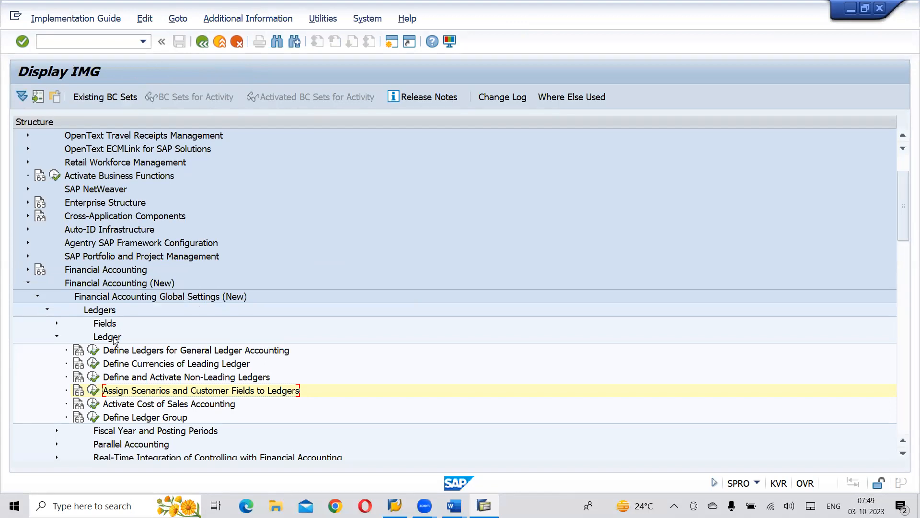
Open the Activate Cost of Sales Accounting activity and position the list at company code AI01.
left_click(154, 405)
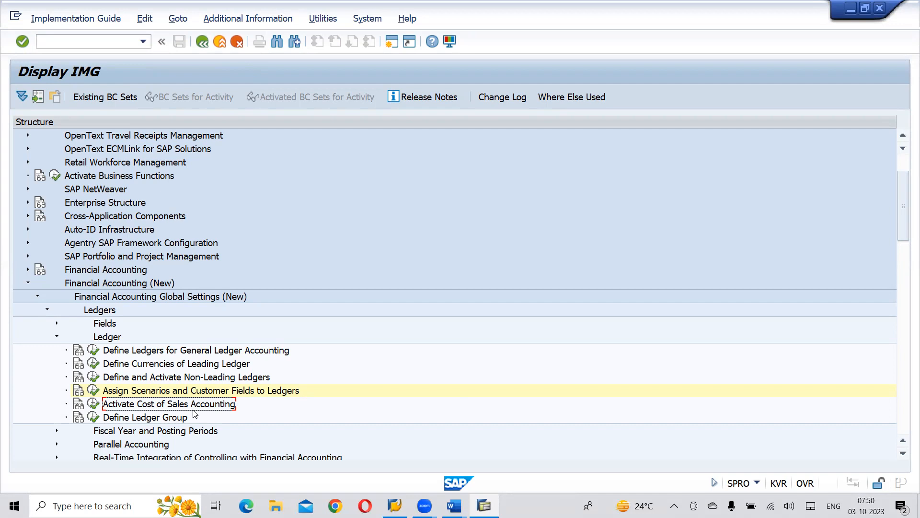
left_click(93, 403)
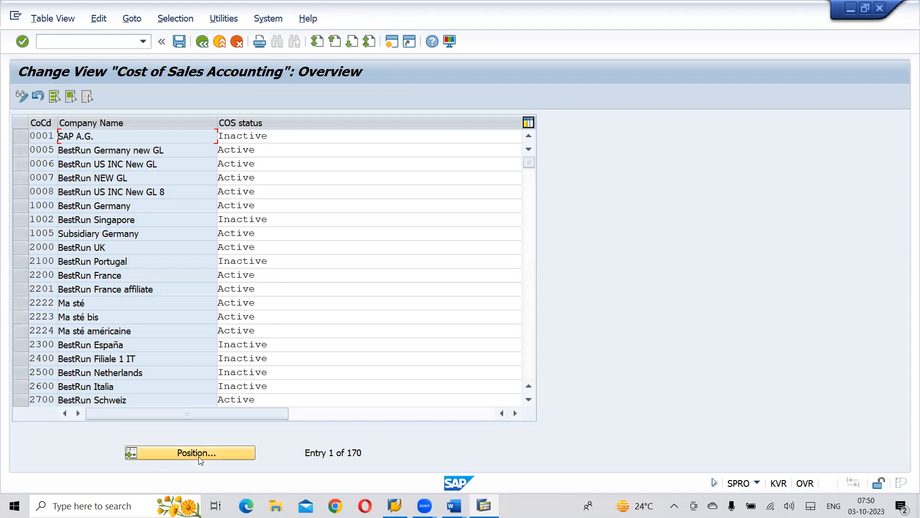
left_click(219, 451)
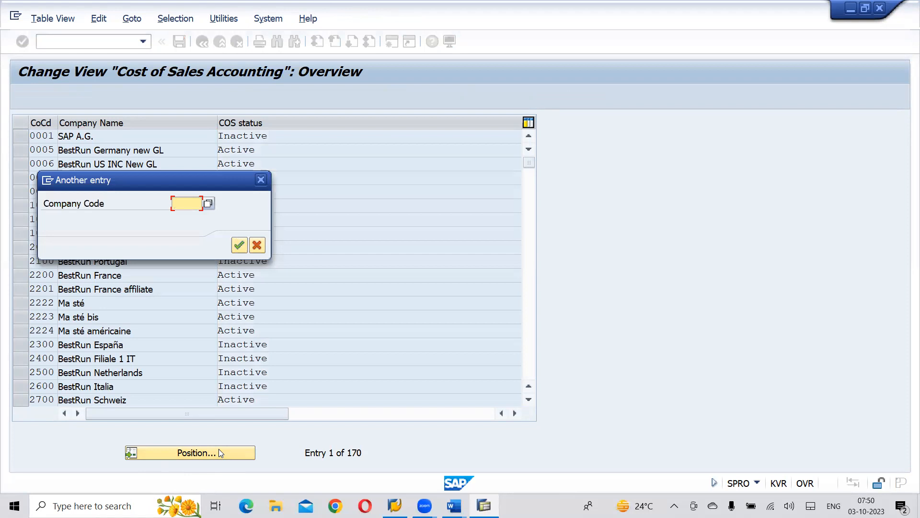
type("AI01")
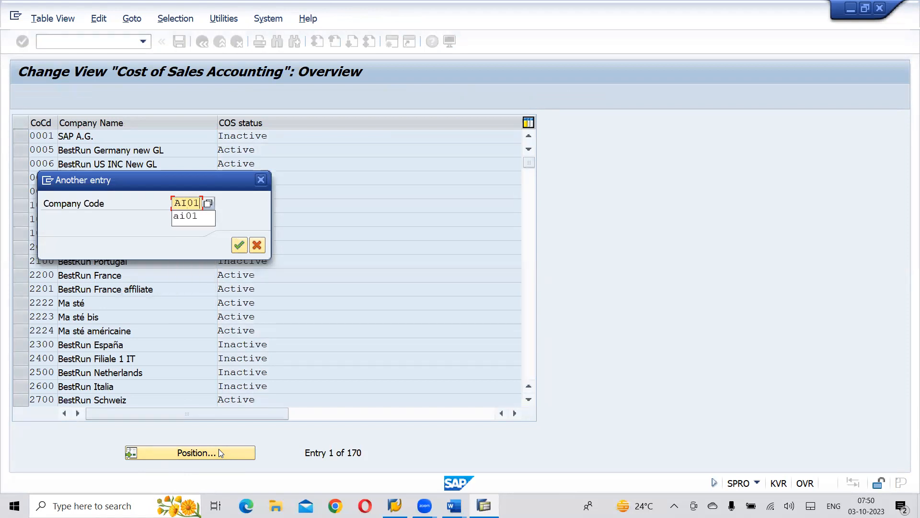
key("Return")
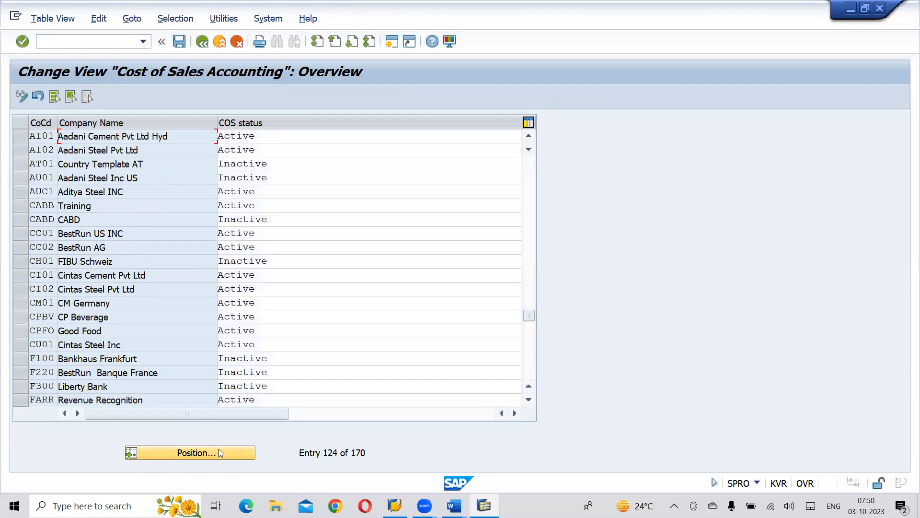
Switch the COS status of company code AI01 to Inactive and back to Active.
left_click(21, 136)
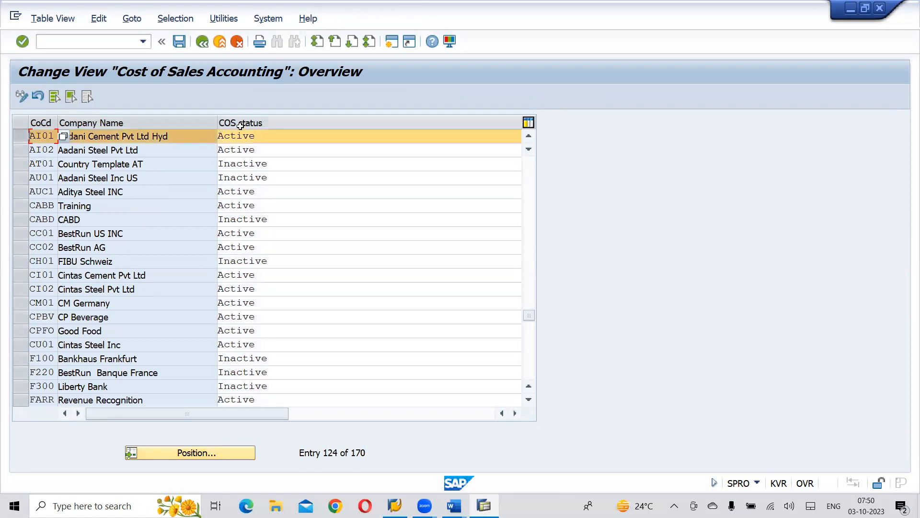
left_click(405, 138)
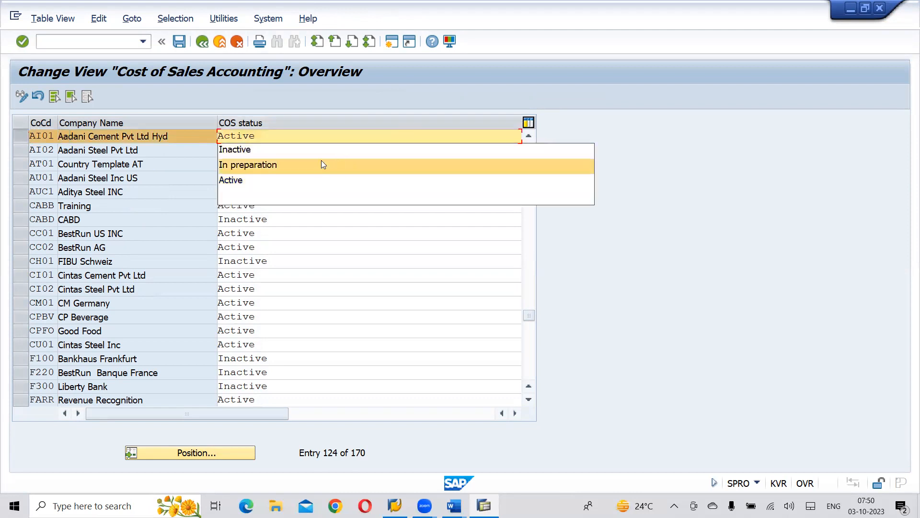
left_click(289, 154)
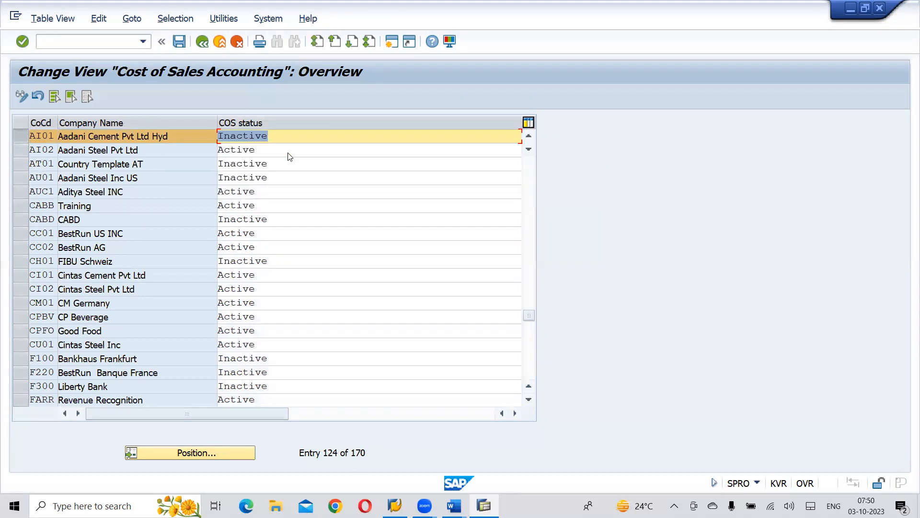
left_click(317, 139)
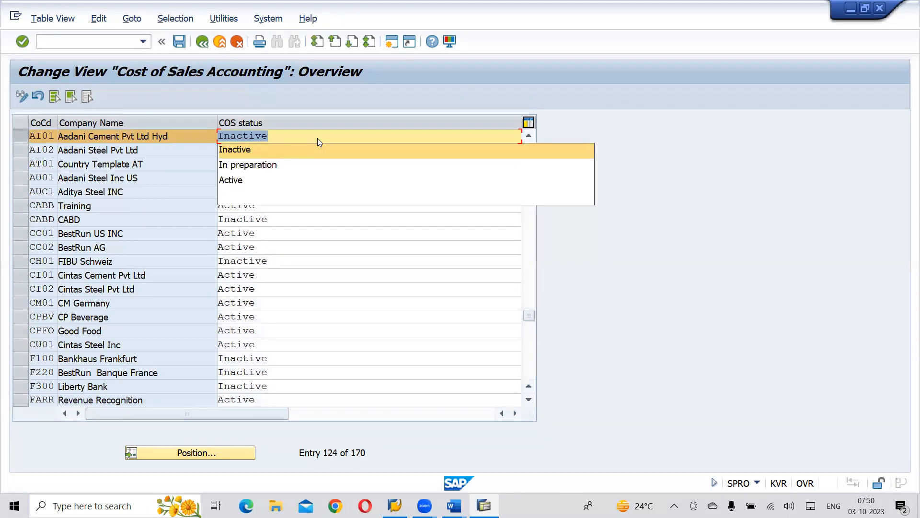
left_click(248, 181)
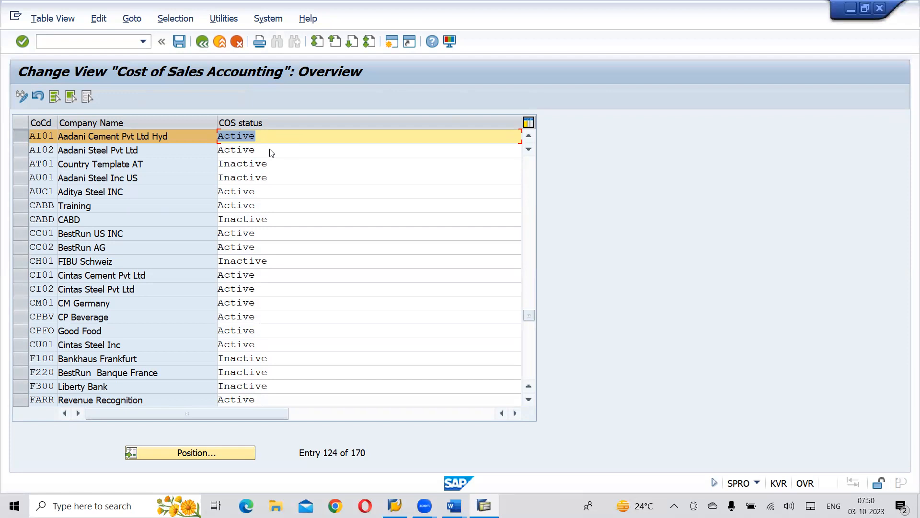
Select AI02 and AU01, and try setting the COS status of AU01 to Active and AUC1 to Inactive.
left_click(21, 151)
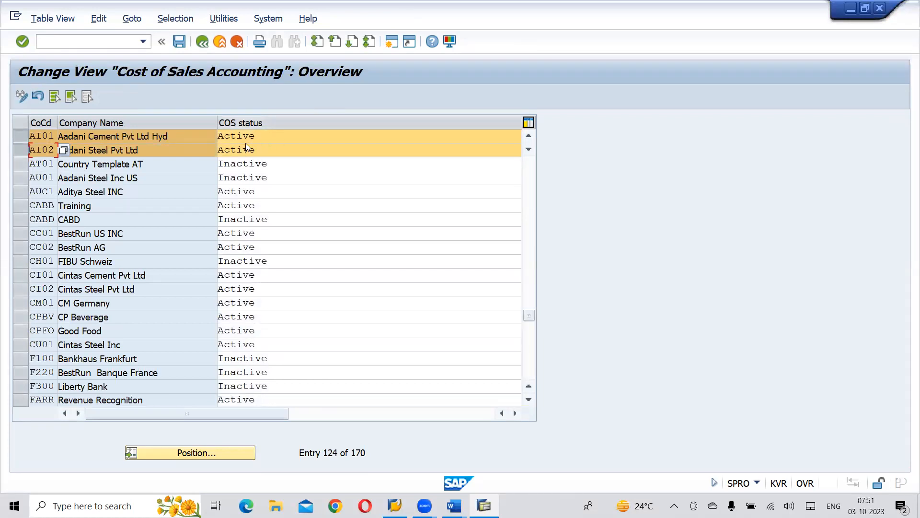
left_click(20, 179)
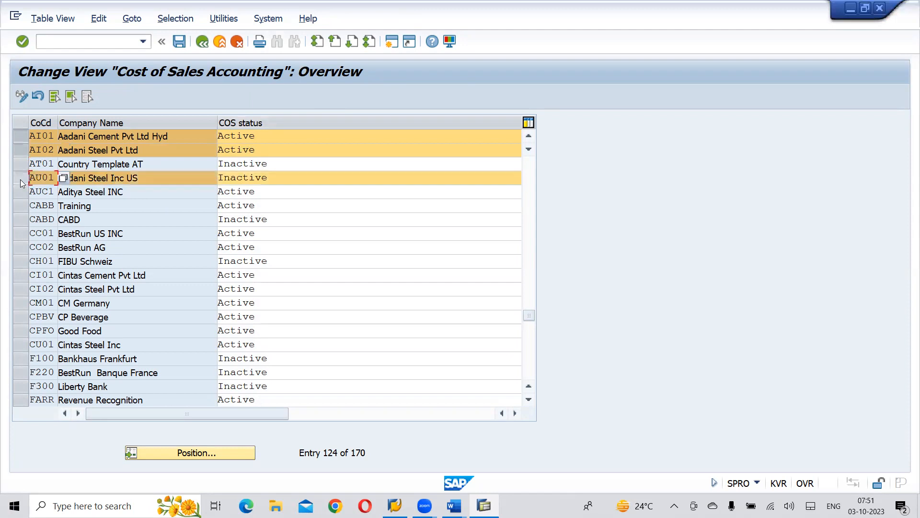
left_click(276, 178)
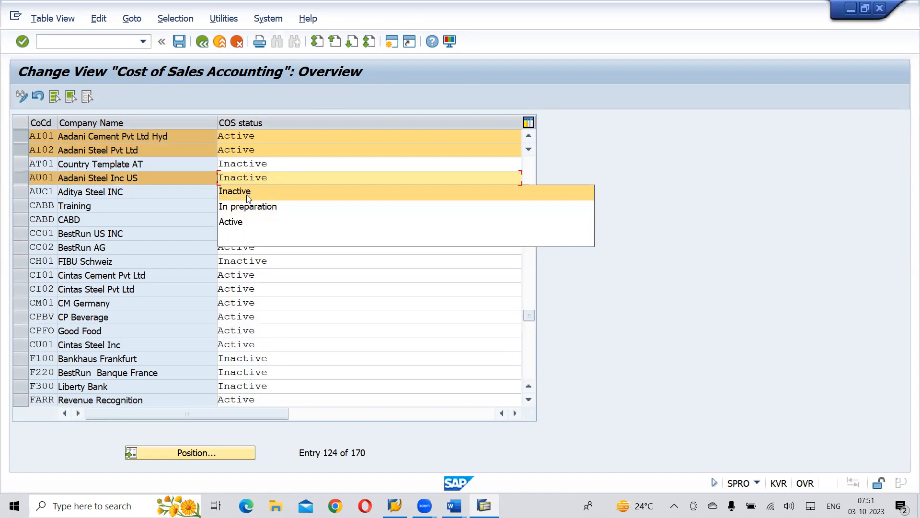
left_click(235, 222)
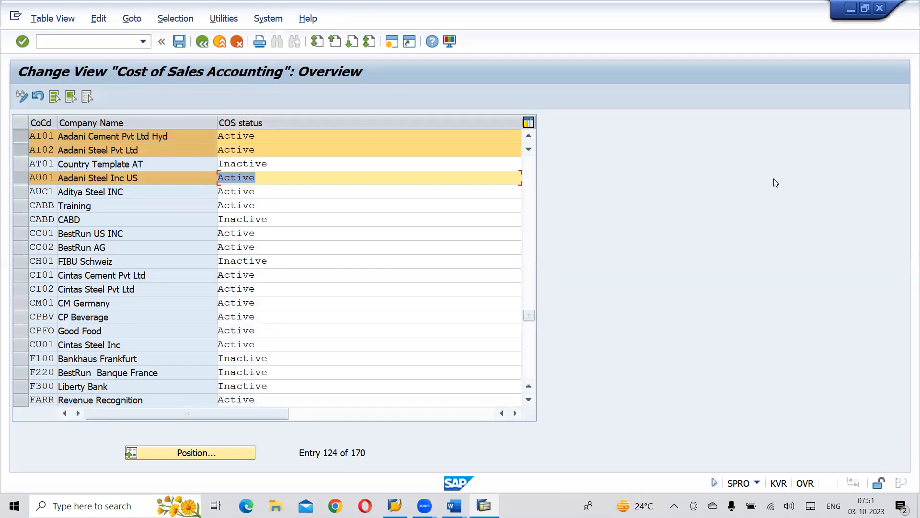
left_click(502, 196)
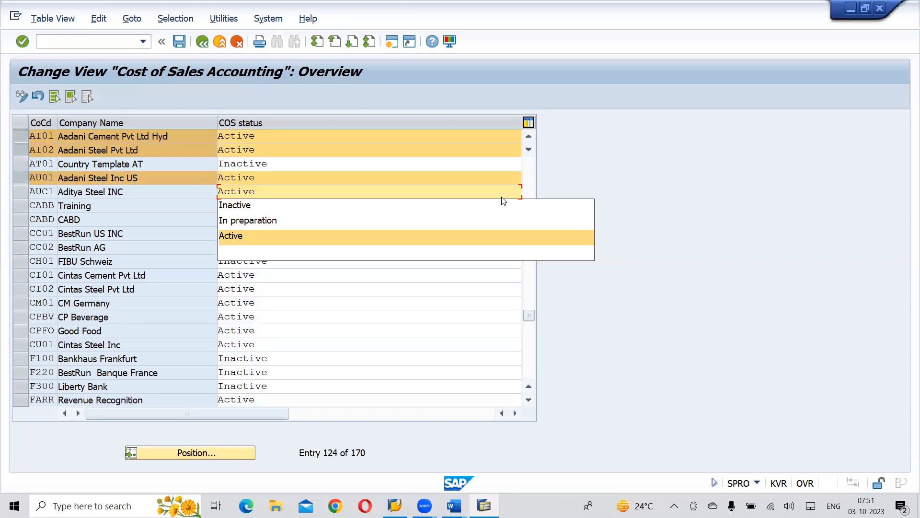
left_click(344, 210)
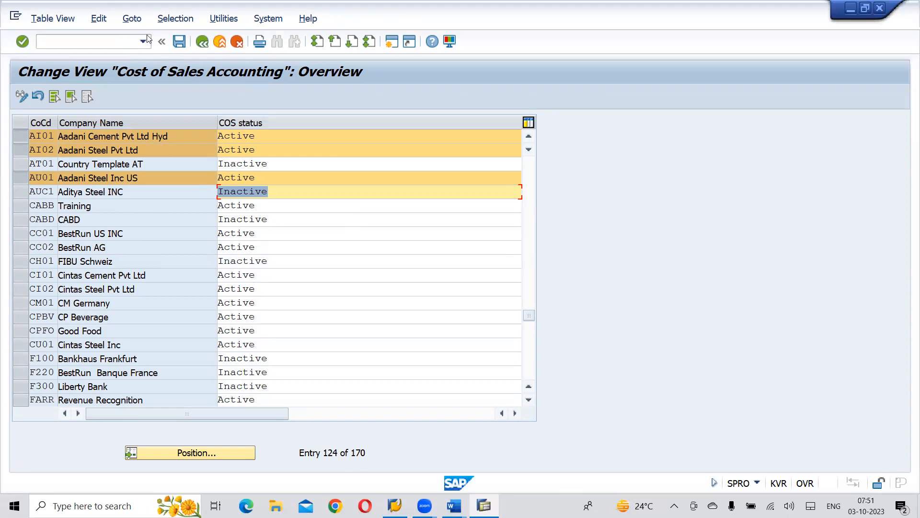
Try to save the COS status changes, and discard them.
left_click(179, 41)
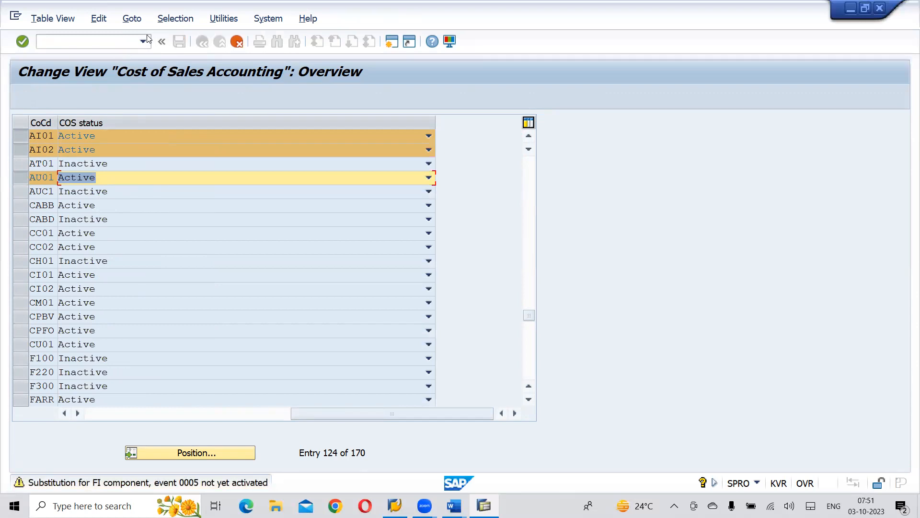
left_click(221, 52)
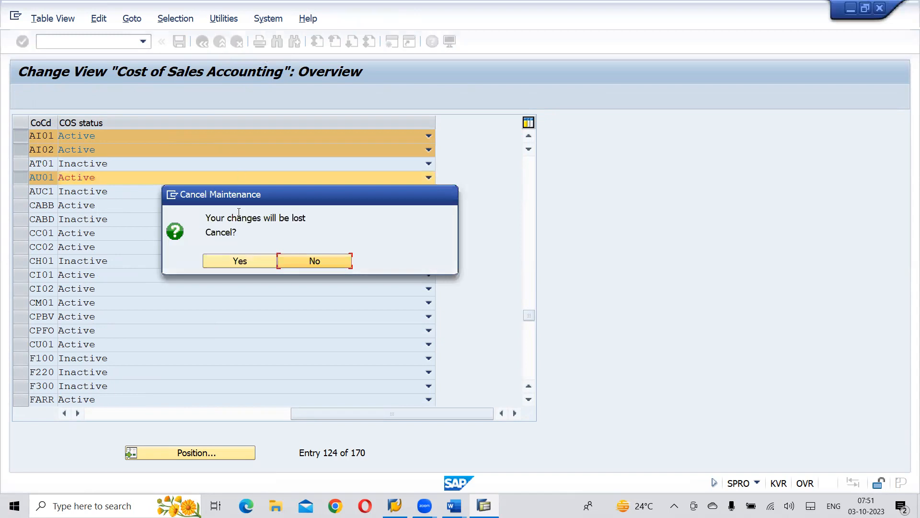
left_click(248, 262)
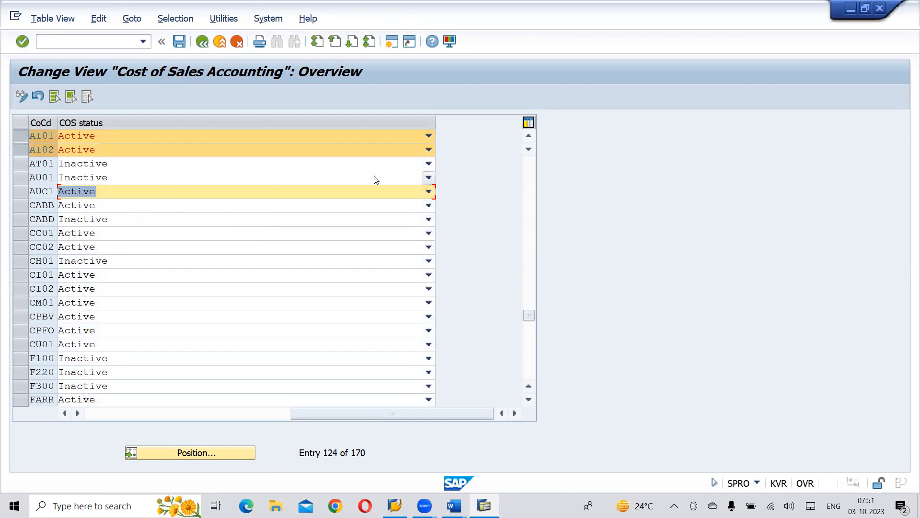
Set the COS status of company code AU01 to Active and save it under the proposed customizing request.
left_click(428, 178)
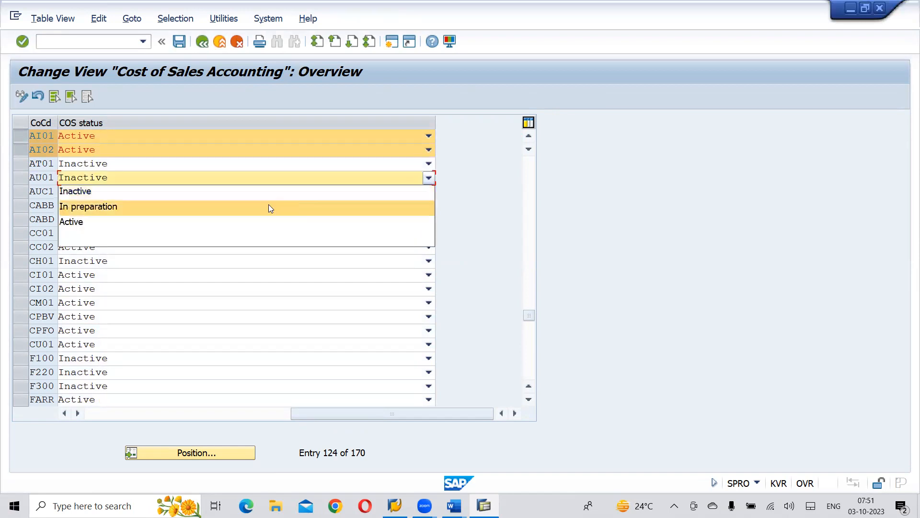
left_click(174, 223)
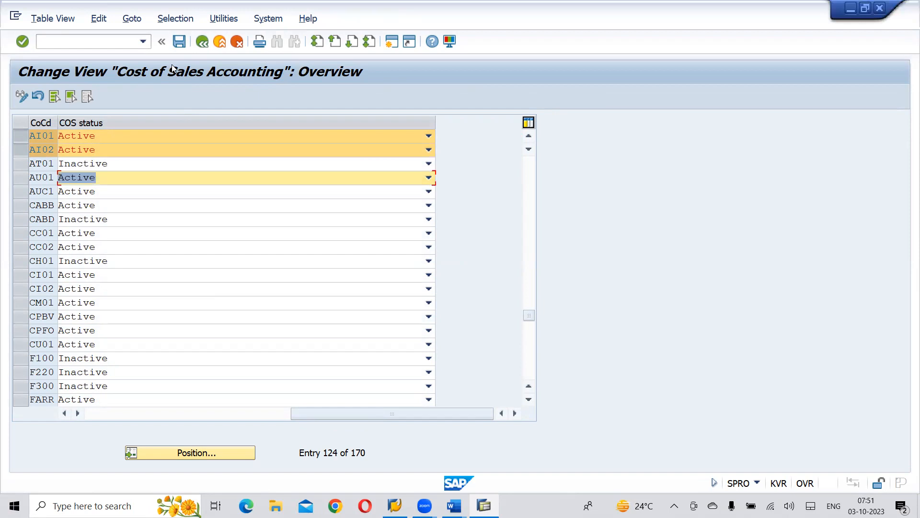
left_click(180, 42)
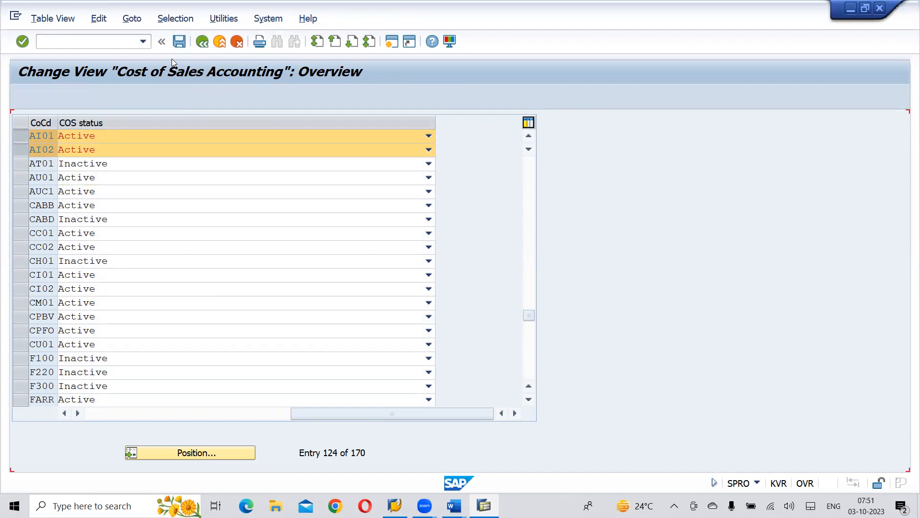
key("Return")
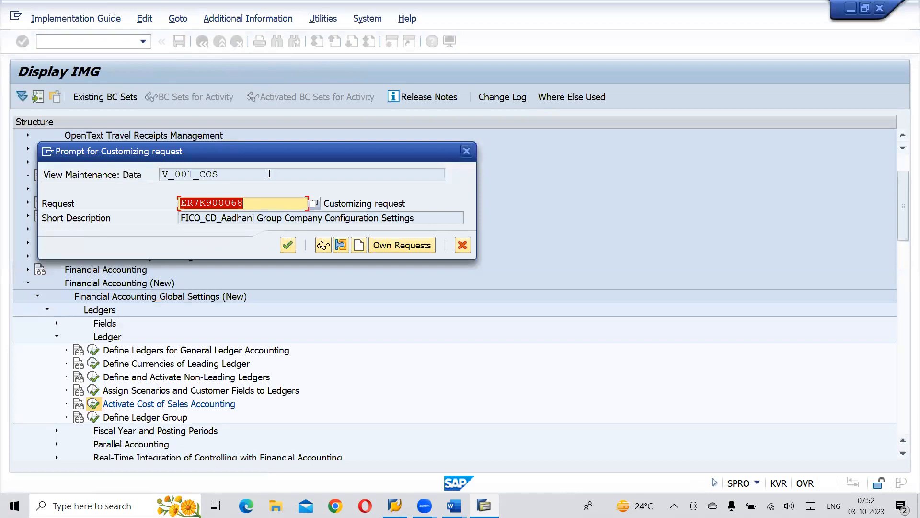
left_click(288, 245)
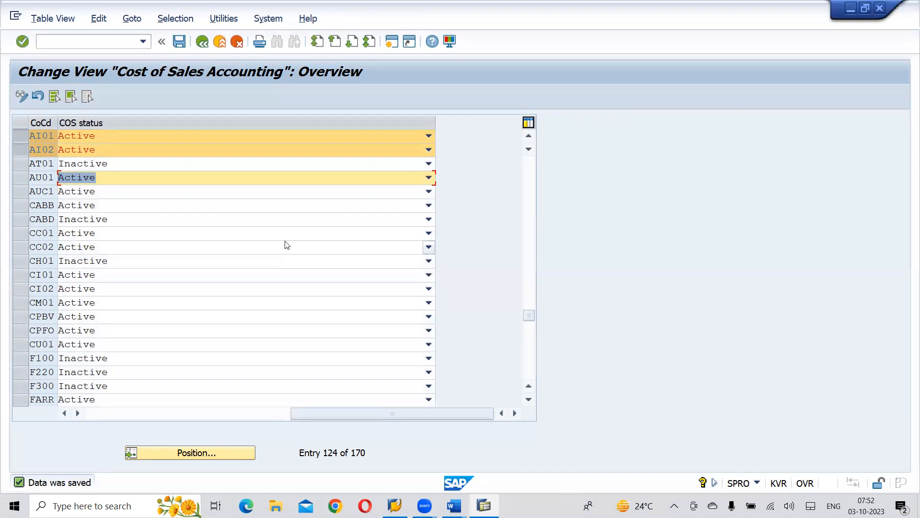
Switch to the SAP FI CO on S4 HANA material in Word and read the fiscal year and posting period variant sections after Non-Leading Ledgers.
key("alt+Tab")
key("alt+Tab")
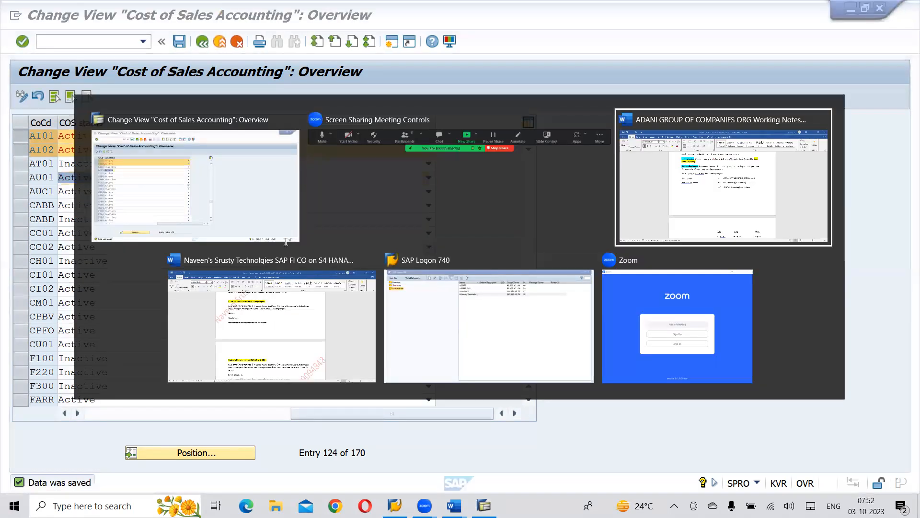
key("alt+Tab")
key("alt+Tab")
key("alt+Tab")
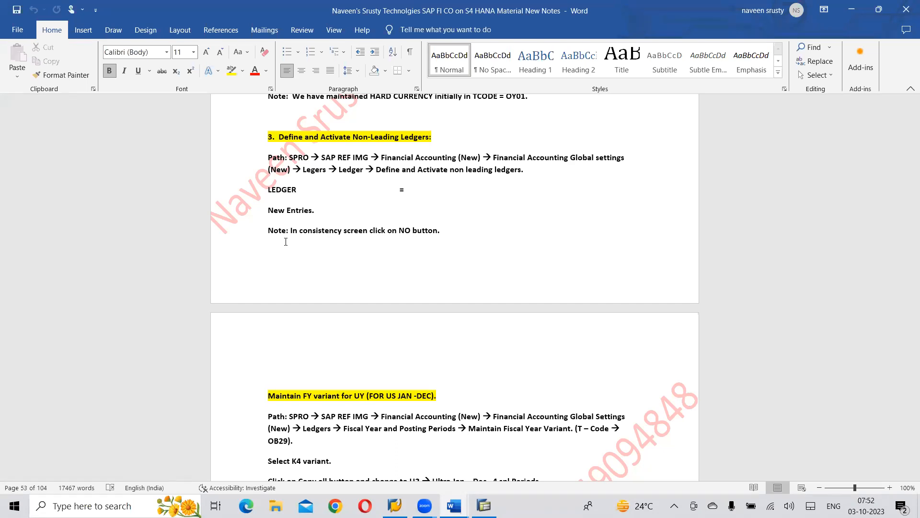
scroll(286, 242, "down", 5)
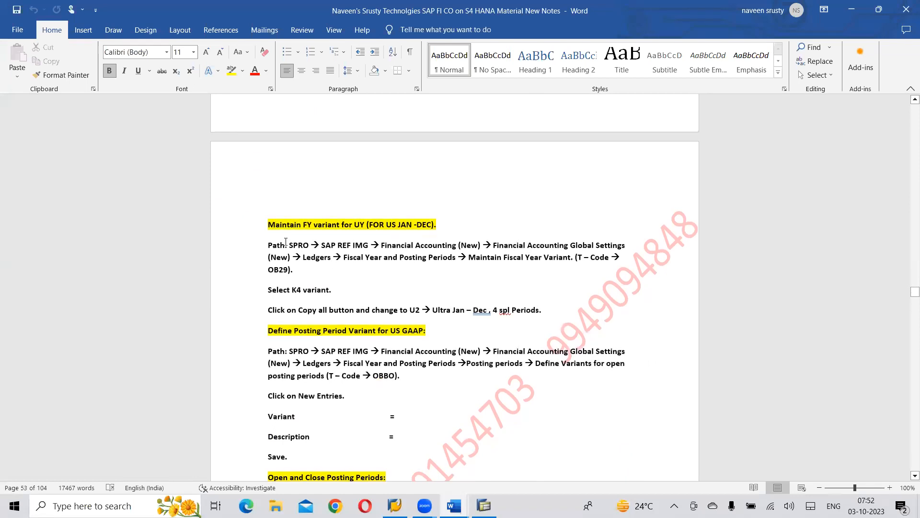
scroll(286, 241, "down", 2)
Review the notes on assigning company codes to the controlling area, activating its components and maintaining the profit centre standard hierarchy.
scroll(285, 242, "up", 13)
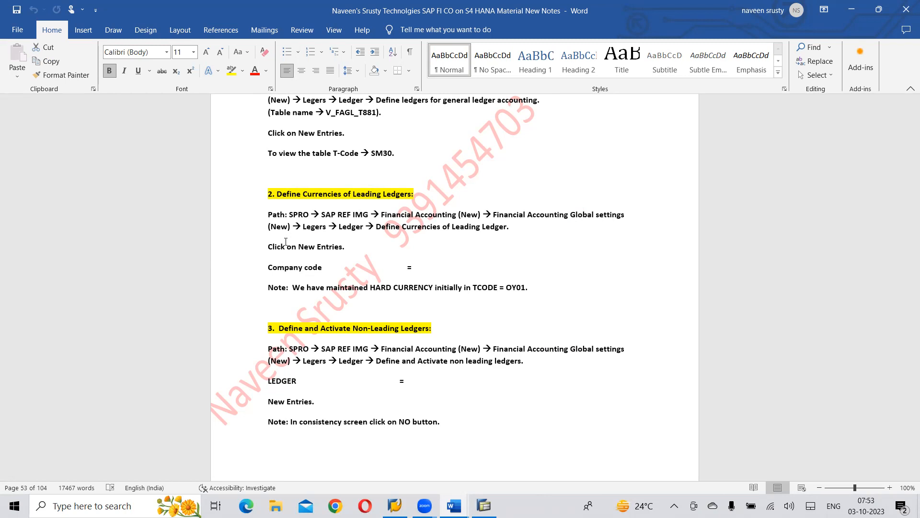
scroll(285, 241, "up", 10)
scroll(286, 241, "up", 2)
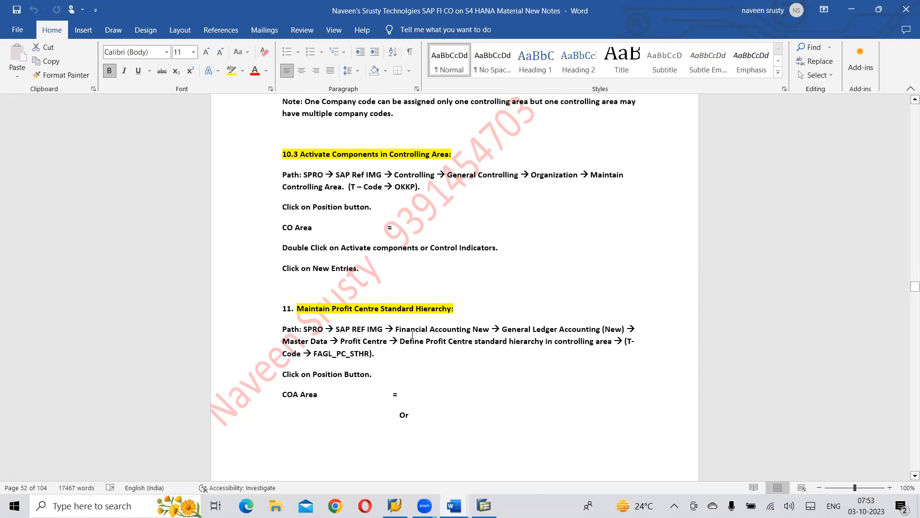
scroll(412, 335, "up", 6)
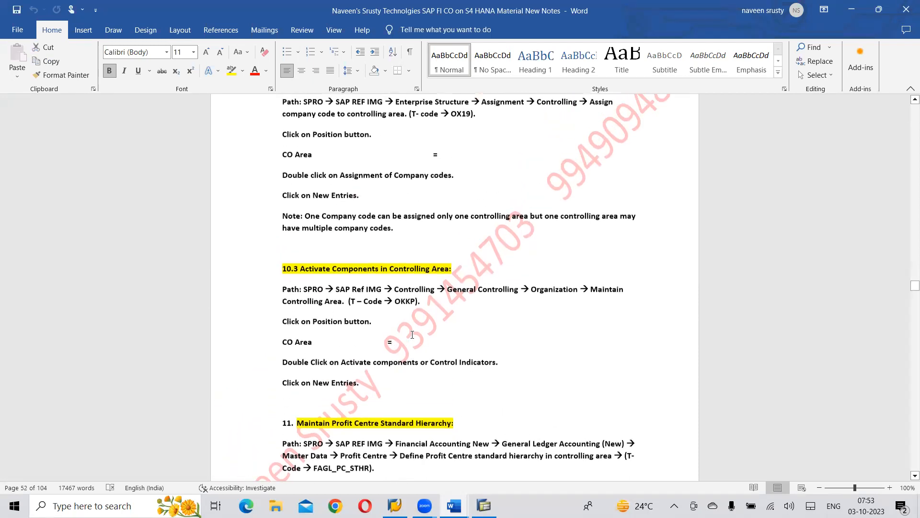
scroll(412, 335, "up", 10)
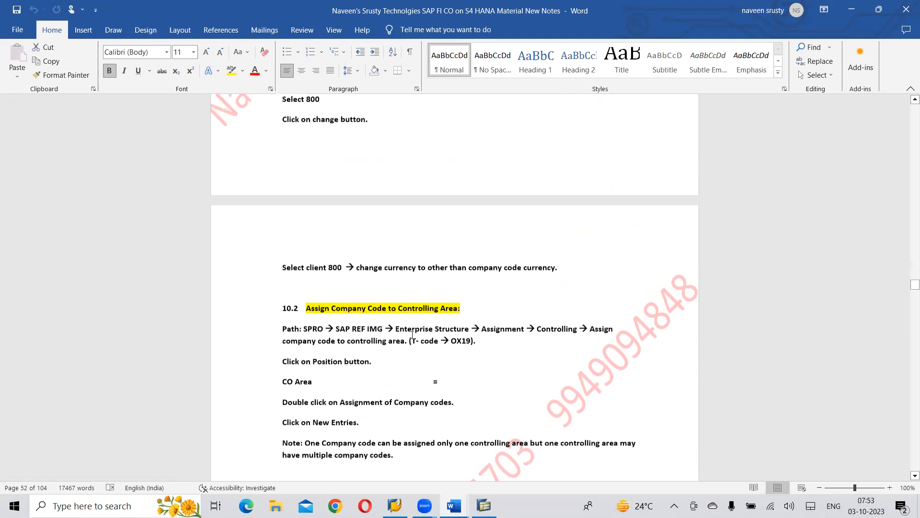
scroll(412, 335, "down", 11)
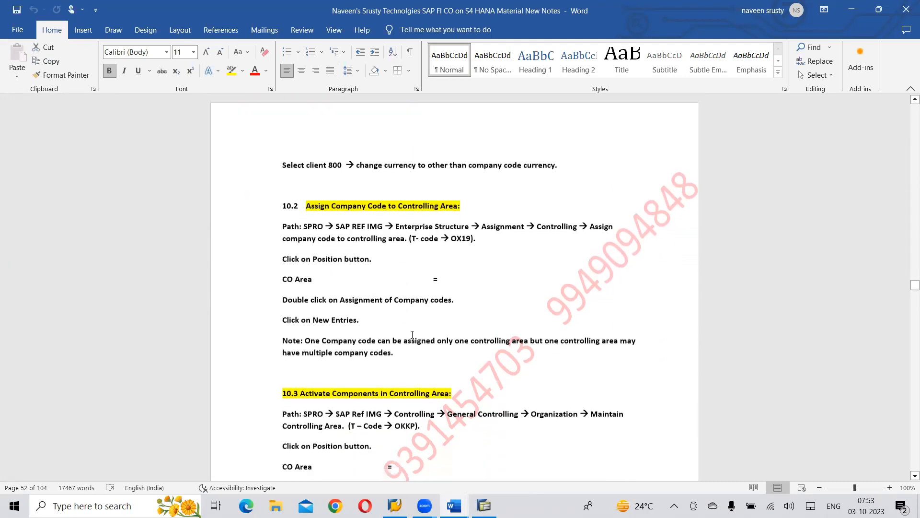
scroll(412, 334, "down", 6)
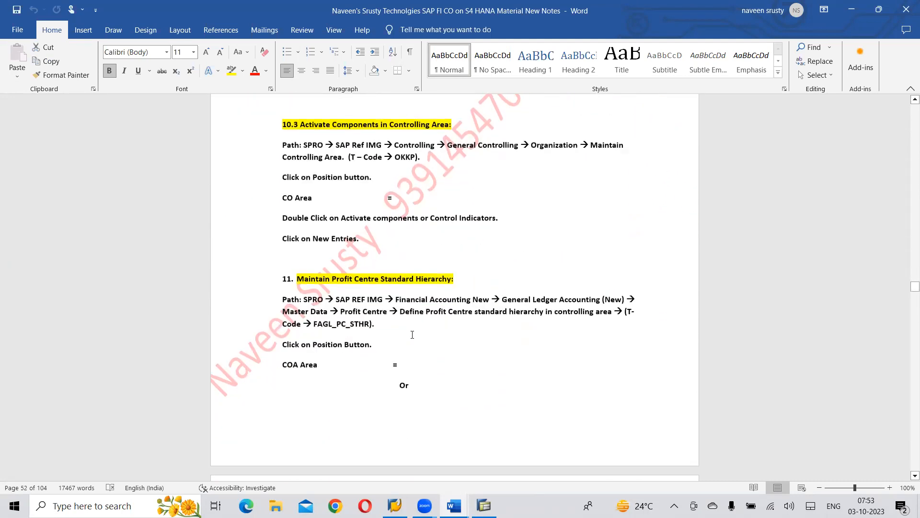
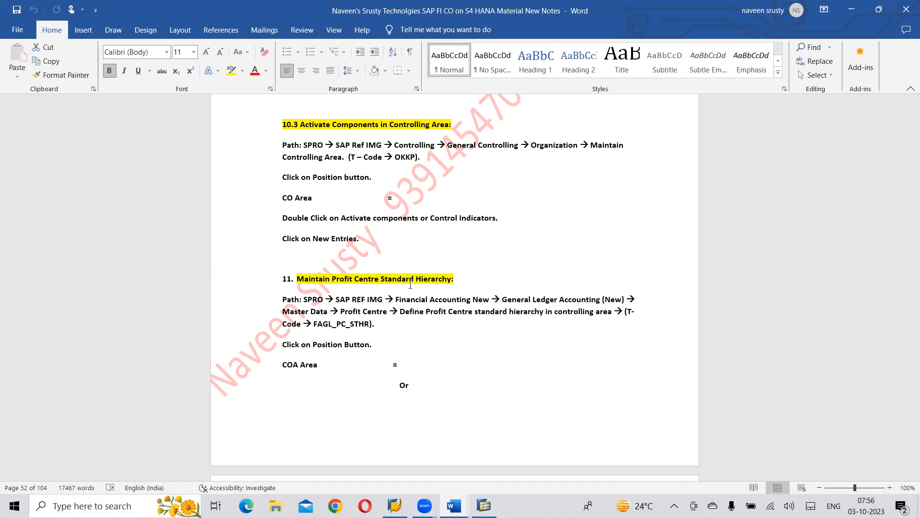
Look through the New General Ledger ledger and currency definitions, and return to section 10.2 on assigning company codes to the controlling area.
scroll(411, 285, "down", 15)
scroll(410, 285, "up", 5)
scroll(411, 284, "up", 3)
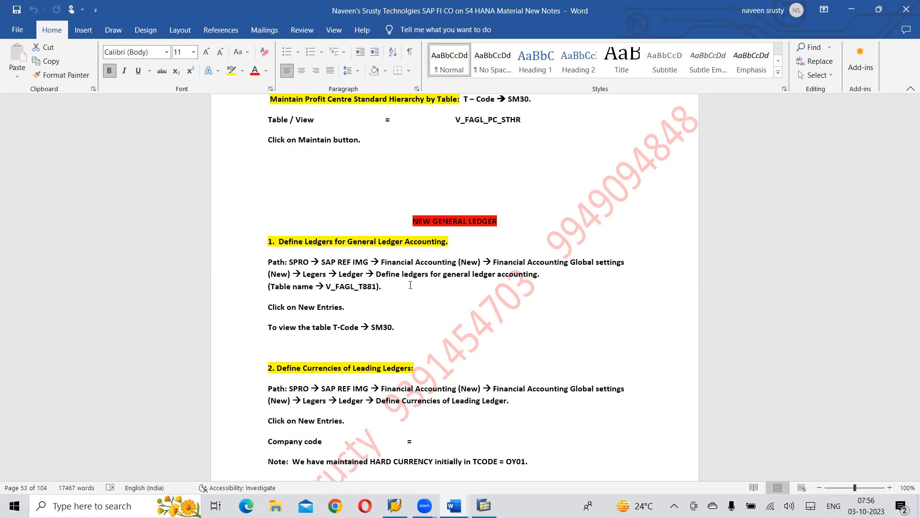
scroll(411, 285, "up", 12)
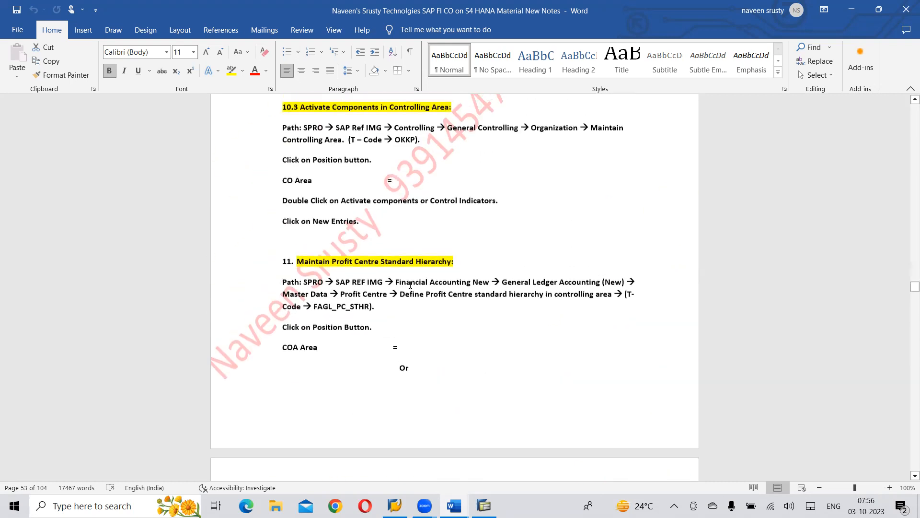
scroll(410, 284, "up", 8)
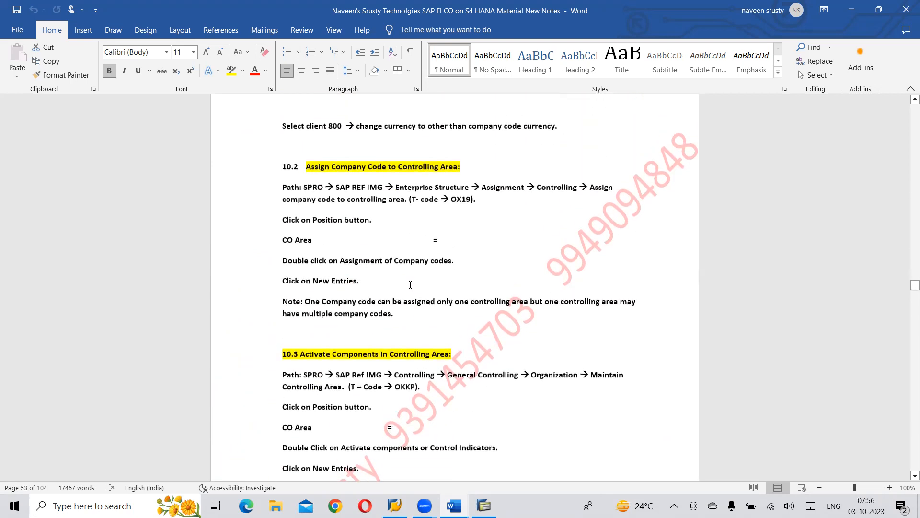
scroll(410, 285, "up", 1)
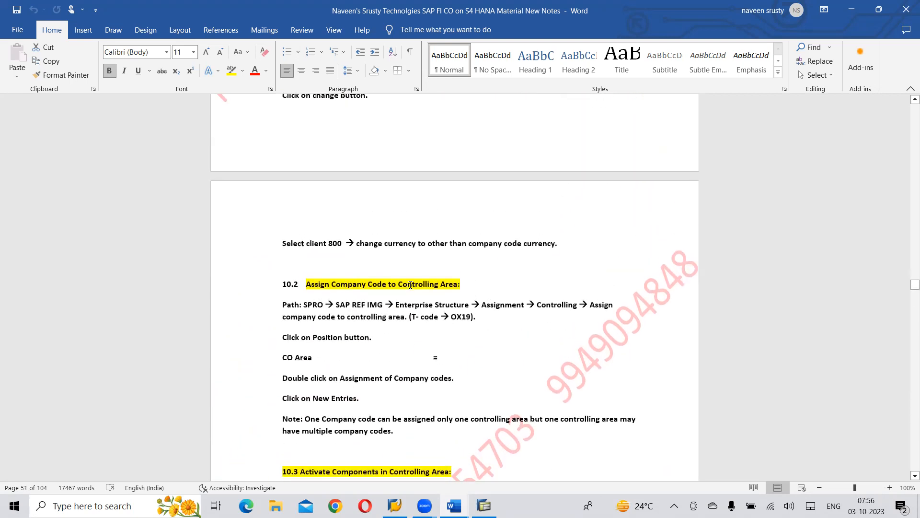